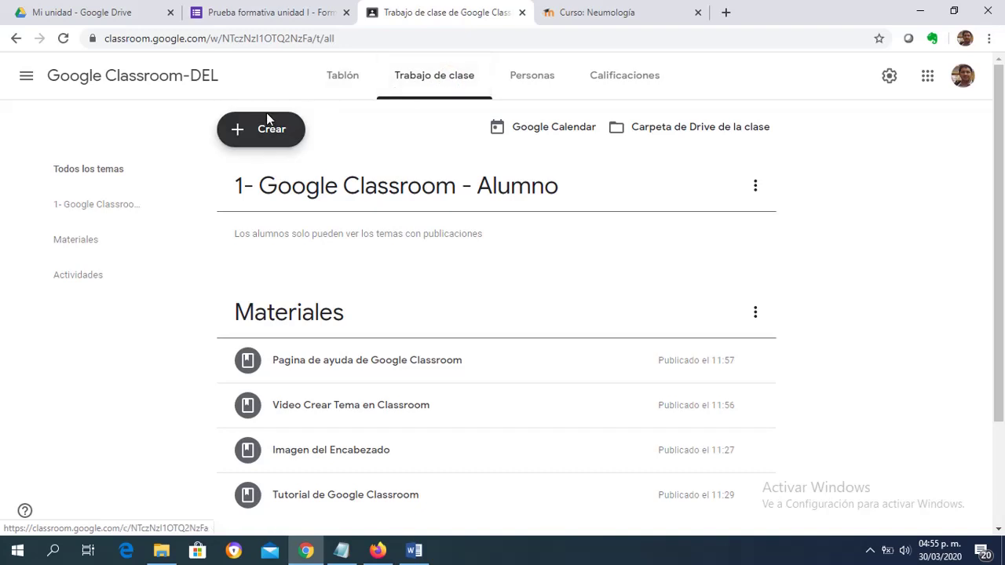
# Step: Create a quiz assignment (Tarea de cuestionario) in the class and title it "Prueba Unidad I"
pyautogui.click(265, 130)
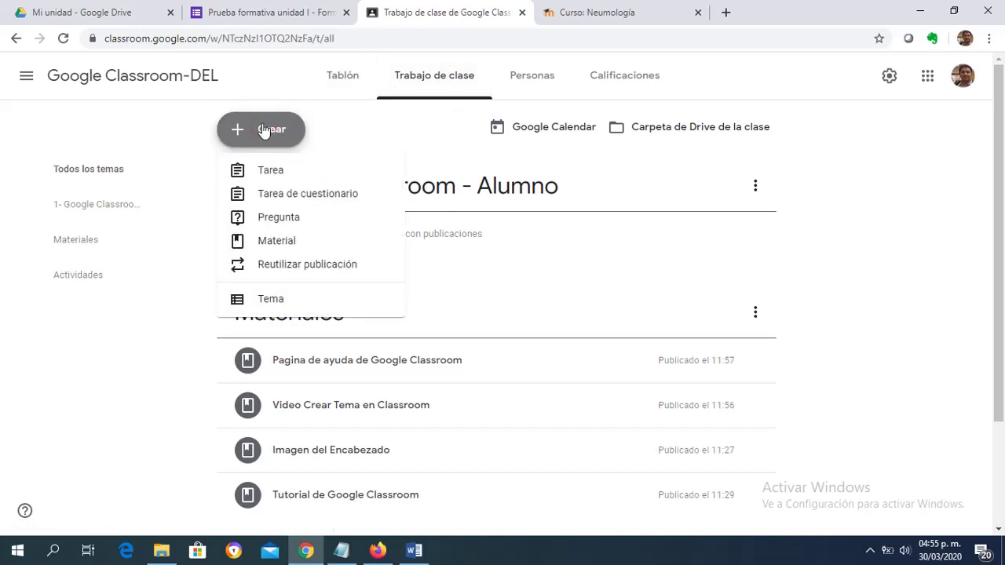
pyautogui.click(264, 195)
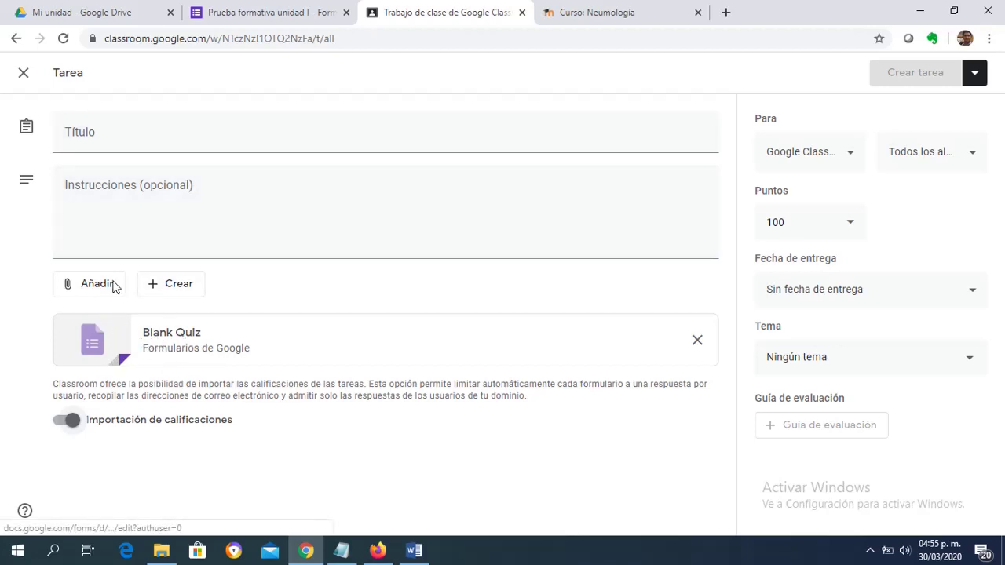
pyautogui.click(81, 138)
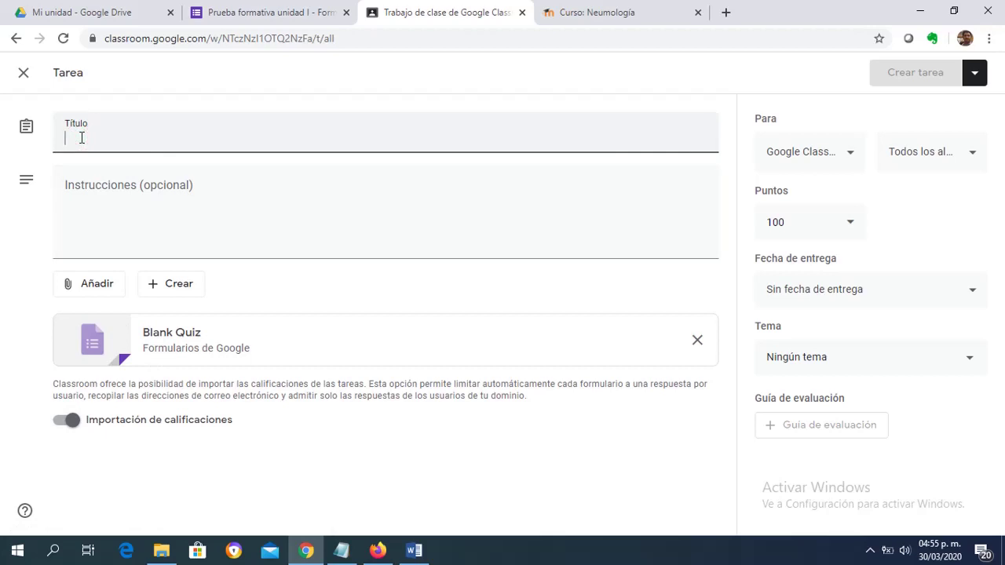
pyautogui.write('Prueba ')
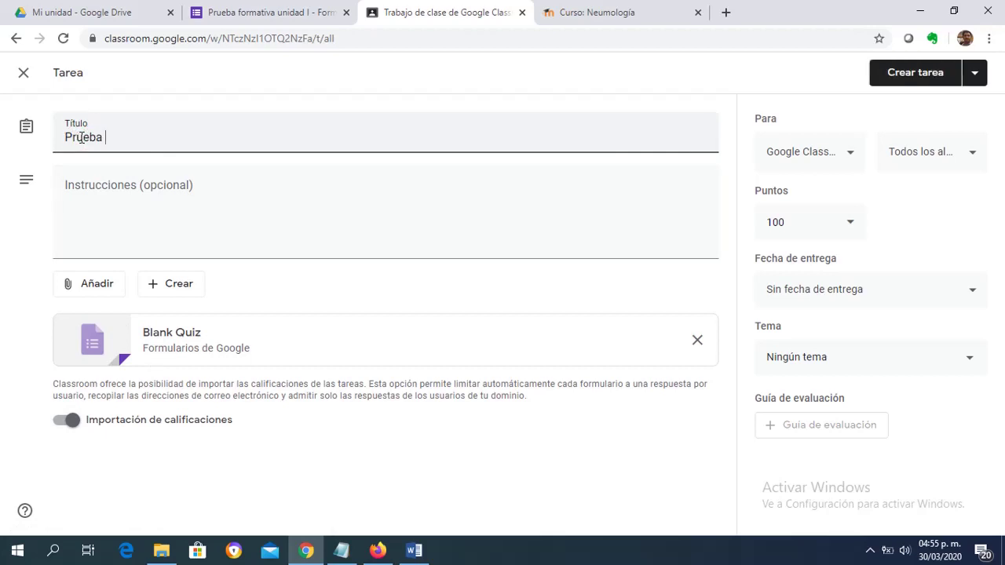
pyautogui.write('Unidad I')
# Step: Enter "Complete el siguiente cuestionario" as the assignment's instructions
pyautogui.click(80, 191)
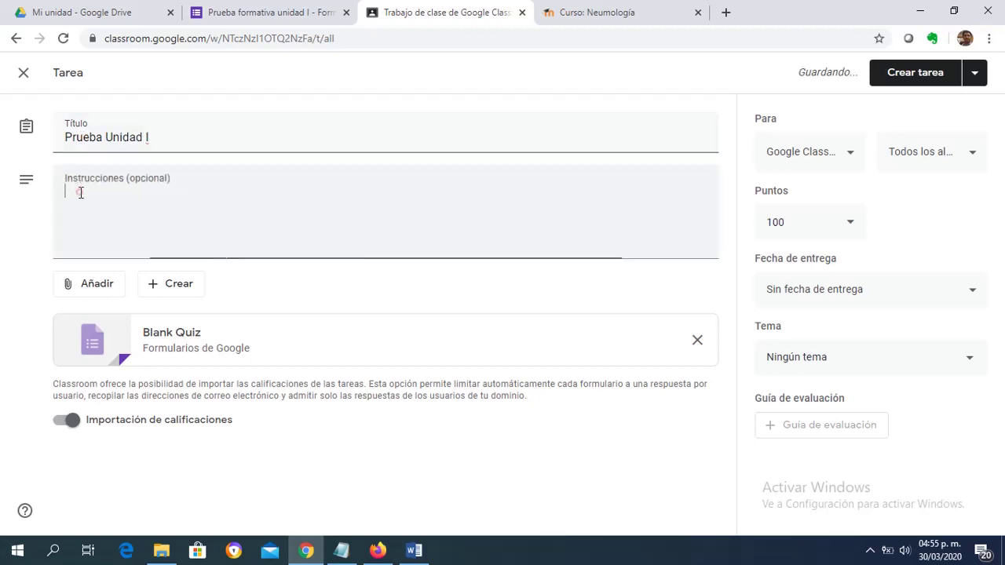
pyautogui.write('Complet')
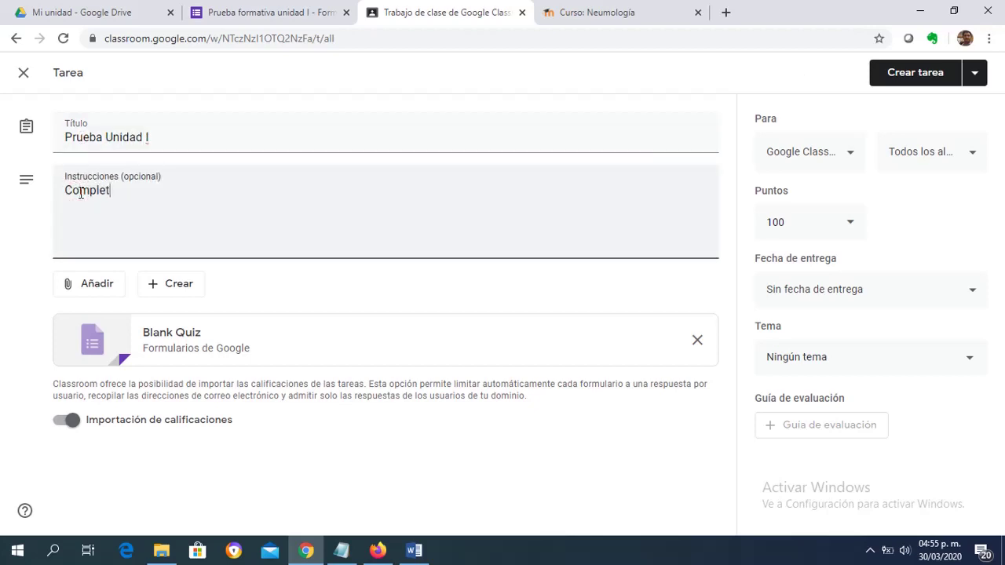
pyautogui.write('e el su')
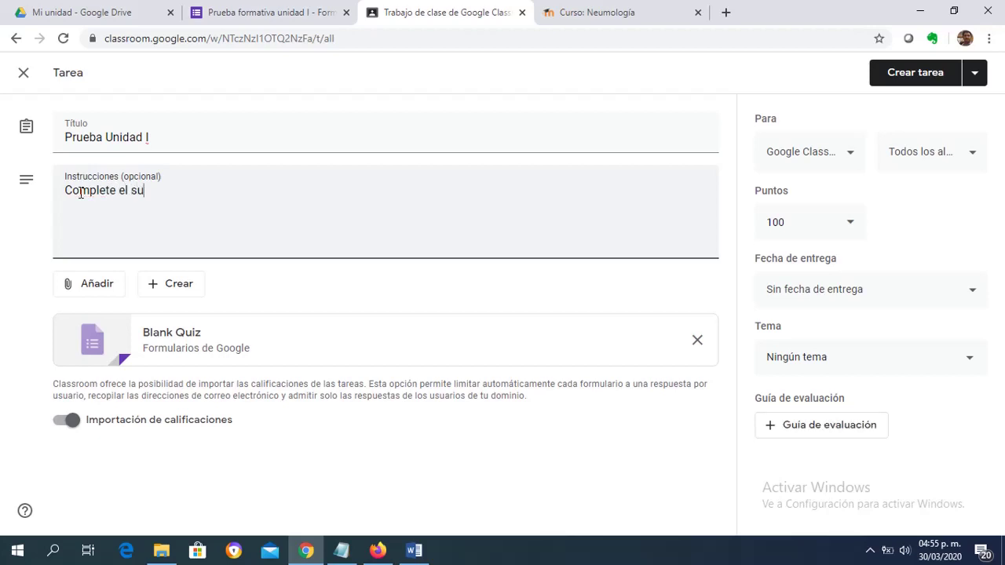
pyautogui.press('BackSpace')
pyautogui.write('iguiente cuestionario')
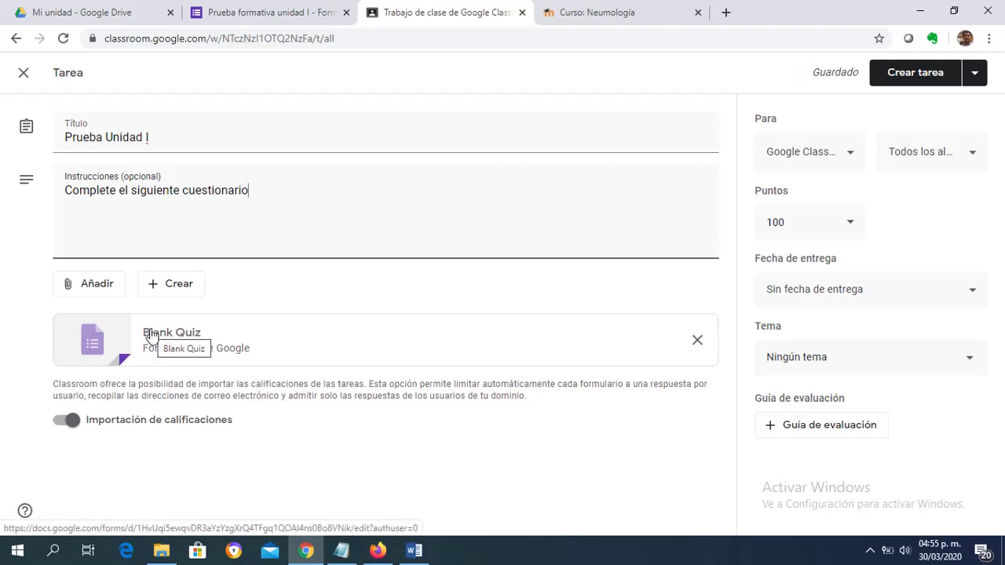
# Step: Open the attached Blank Quiz form and limit it to 1 response per person in its settings
pyautogui.click(152, 335)
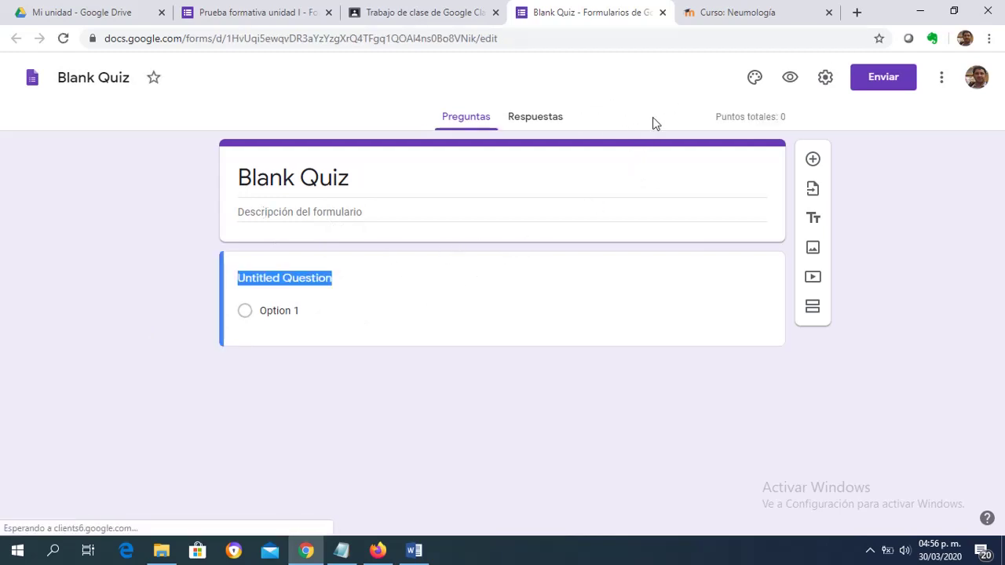
pyautogui.click(825, 79)
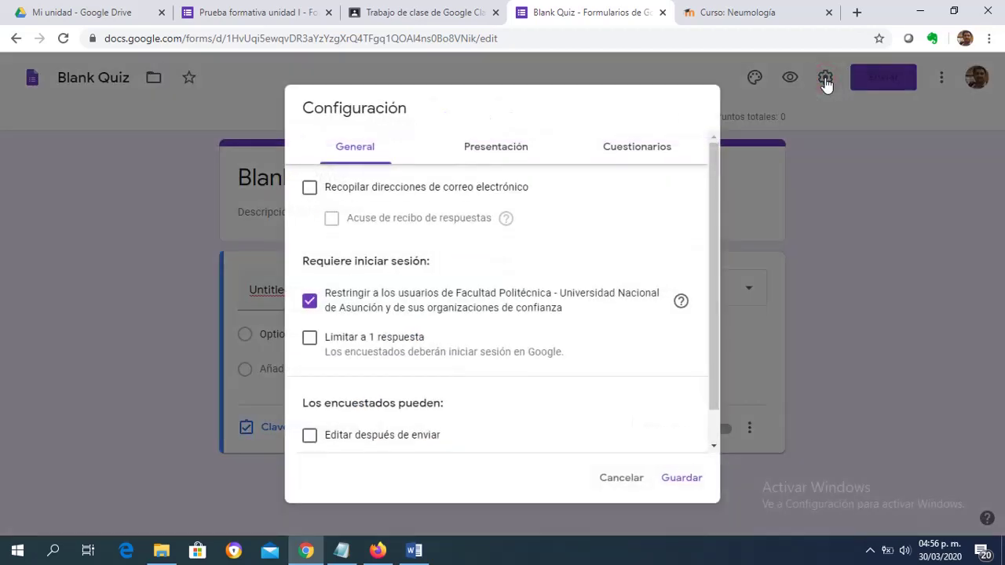
pyautogui.click(416, 350)
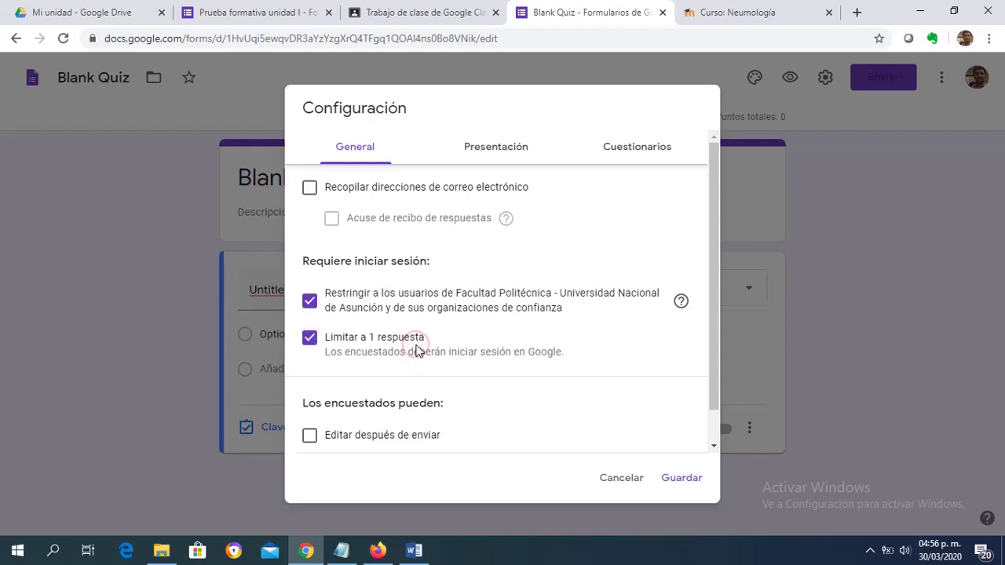
# Step: Enable the progress bar in the form's presentation settings, review the quiz grading options, and save the configuration
pyautogui.click(478, 152)
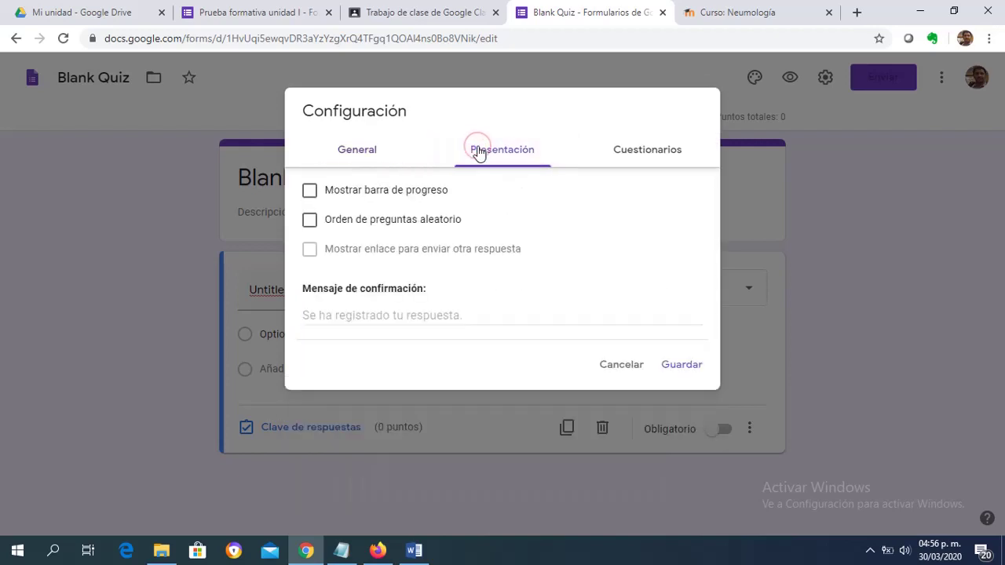
pyautogui.click(370, 195)
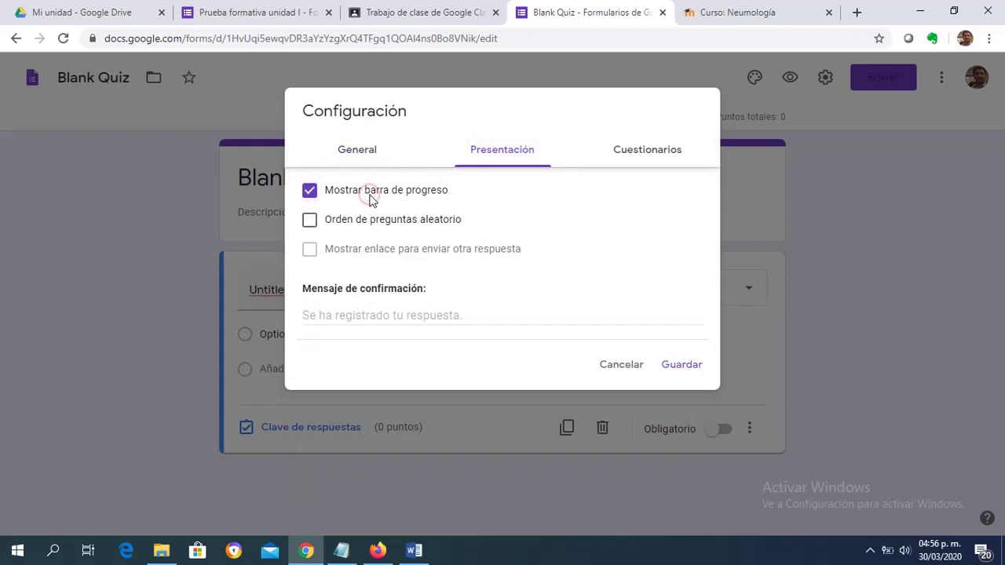
pyautogui.click(619, 149)
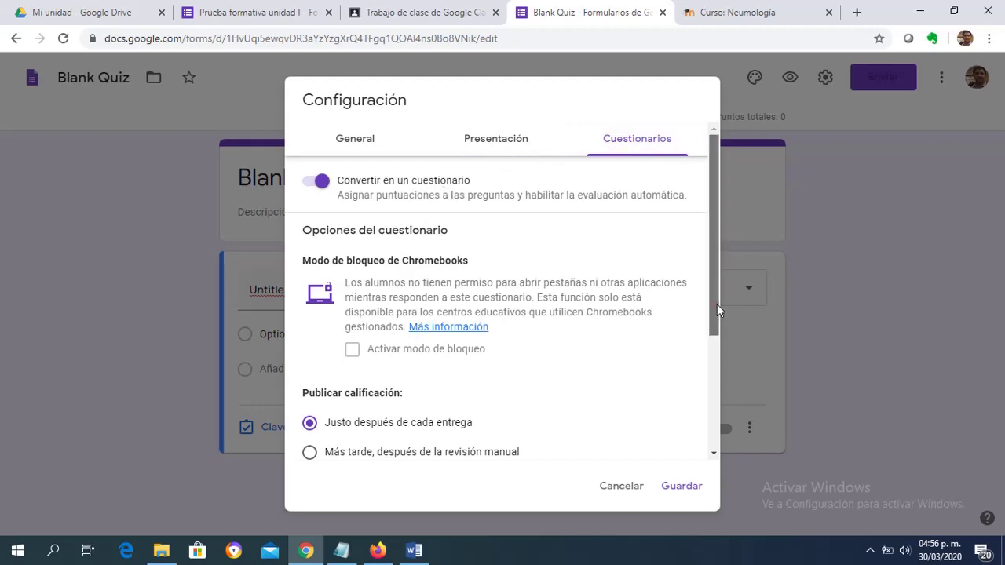
pyautogui.moveTo(716, 303); pyautogui.dragTo(717, 382)
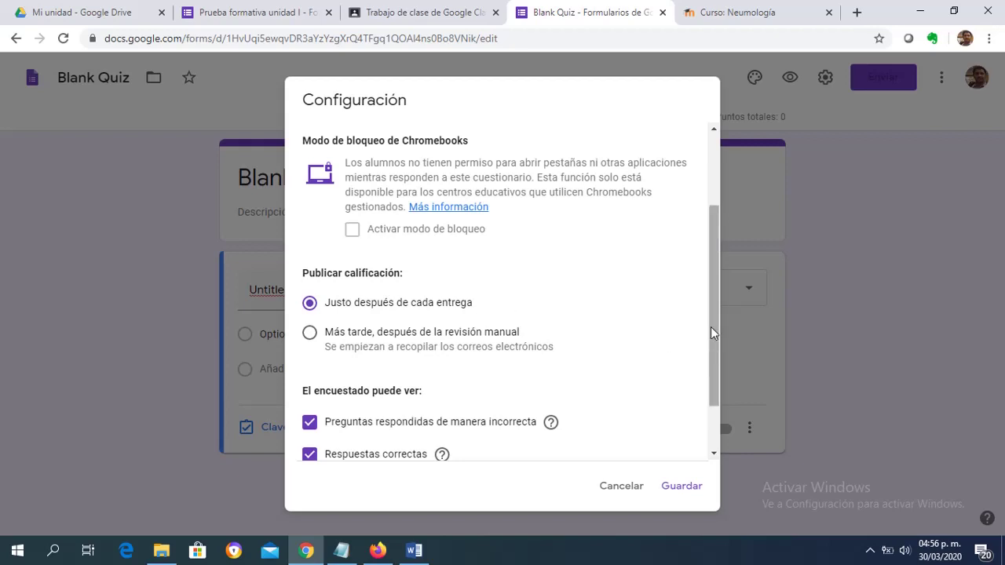
pyautogui.moveTo(710, 326); pyautogui.dragTo(714, 370)
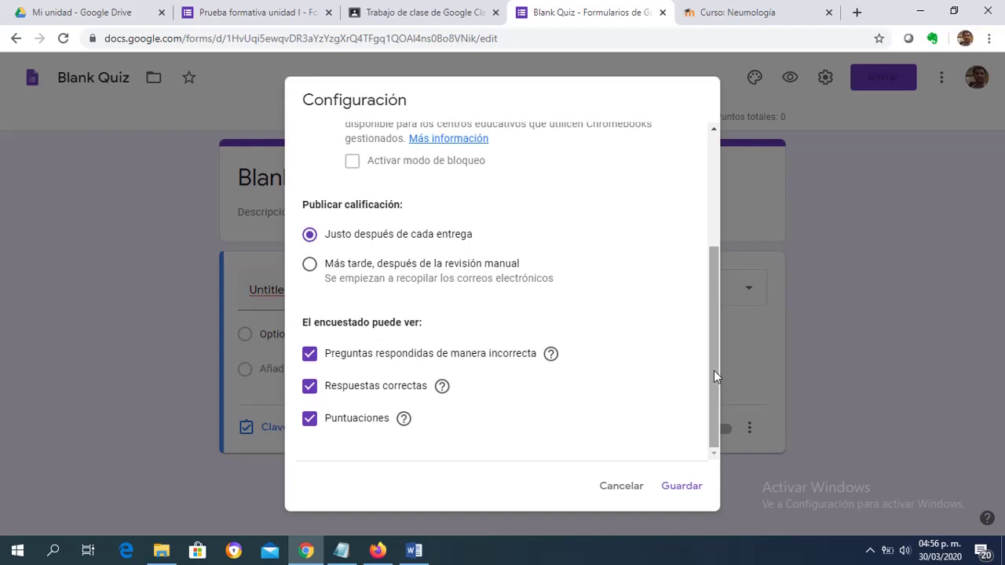
pyautogui.click(680, 486)
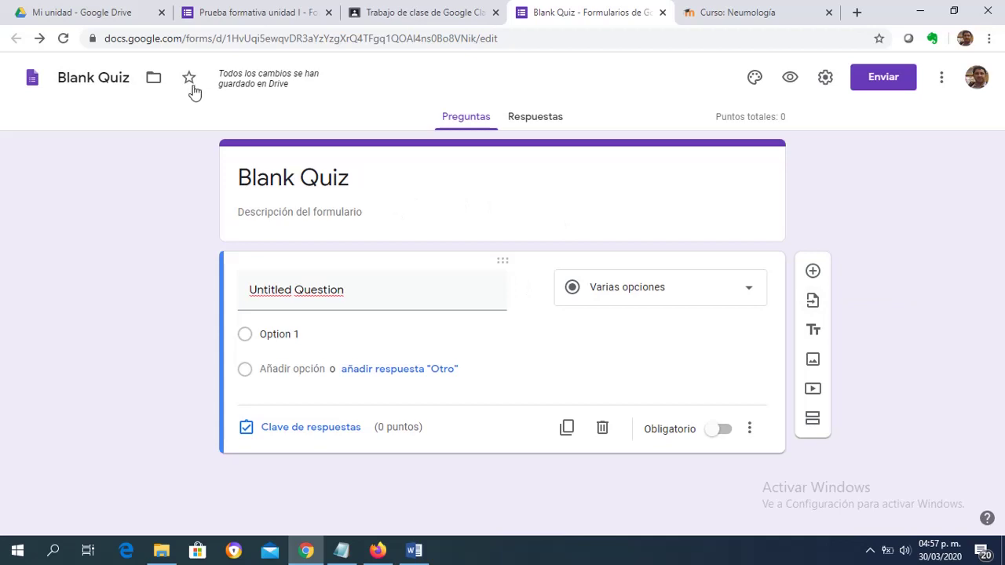
# Step: Rename the form file from its default name to "Unidad I"
pyautogui.click(135, 76)
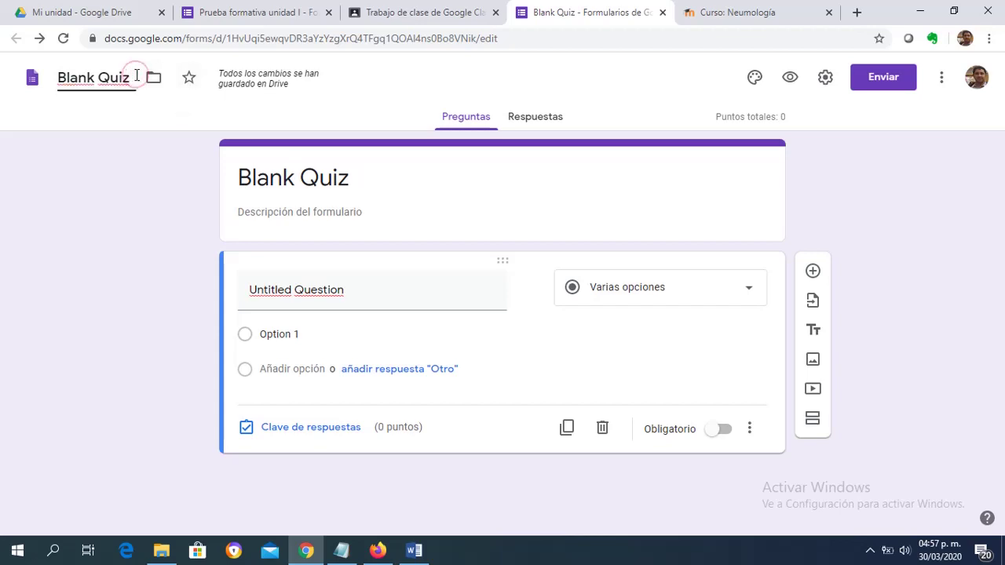
pyautogui.press('BackSpace')
pyautogui.press('BackSpace')
pyautogui.press('BackSpace')
pyautogui.press('BackSpace')
pyautogui.press('BackSpace')
pyautogui.press('BackSpace')
pyautogui.press('BackSpace')
pyautogui.press('BackSpace')
pyautogui.press('BackSpace')
pyautogui.press('BackSpace')
pyautogui.write('F.')
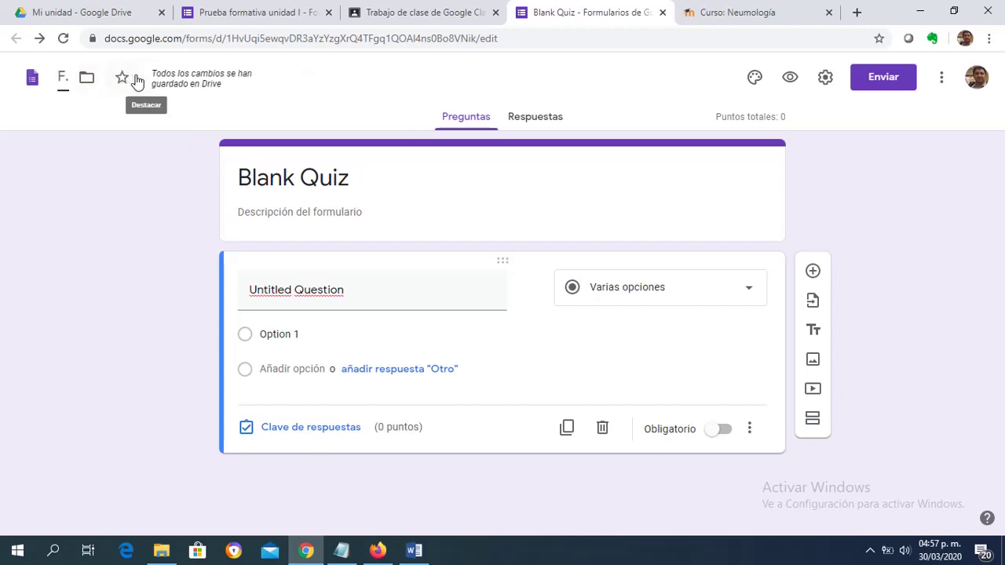
pyautogui.press('BackSpace')
pyautogui.write('Unidad I')
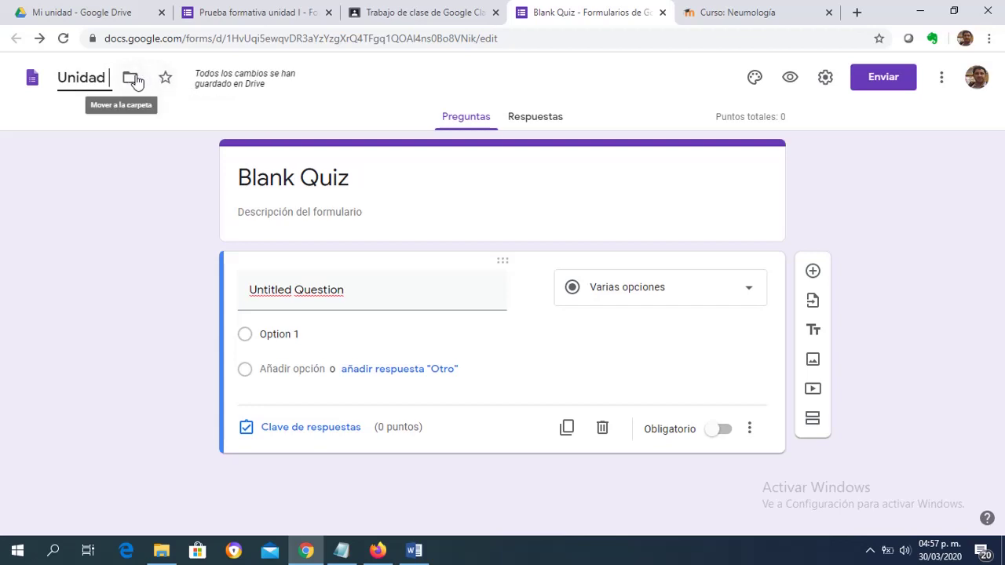
# Step: Replace the form's heading with "Cuestionario de la Uniad 1"
pyautogui.tripleClick(305, 177)
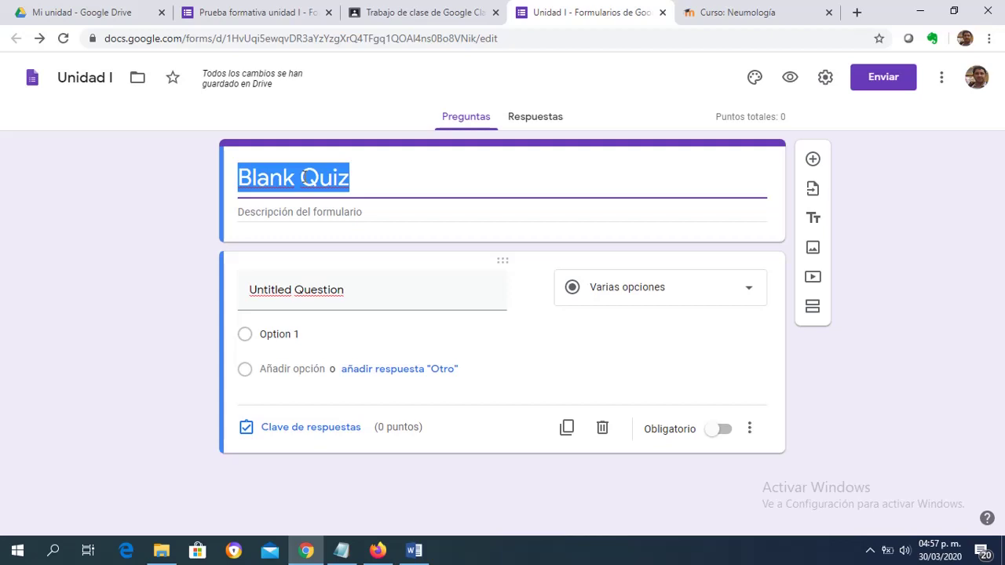
pyautogui.write('Cuesti')
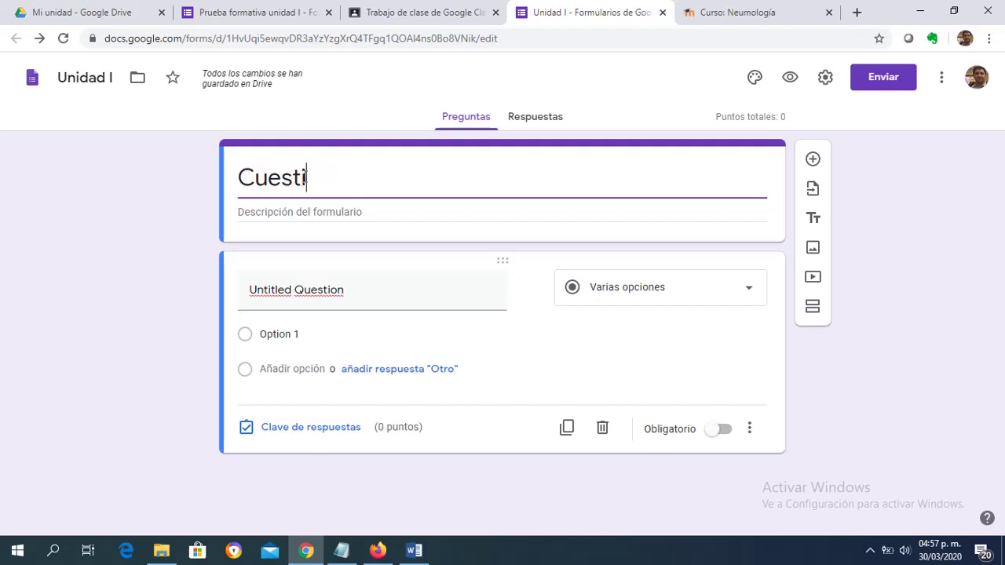
pyautogui.write('onario de')
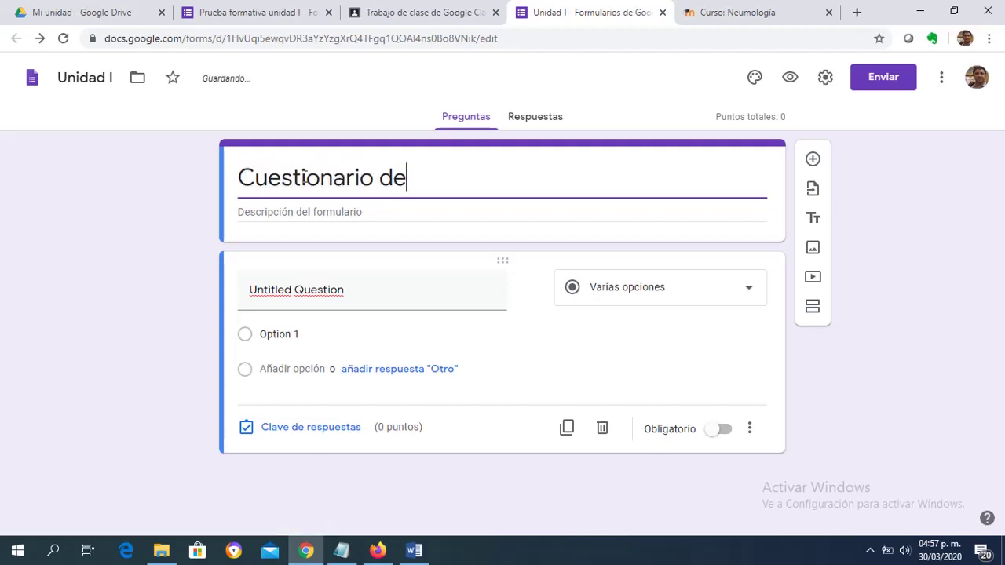
pyautogui.write(' l')
pyautogui.write('a')
pyautogui.press('BackSpace')
pyautogui.write('la Uniad ')
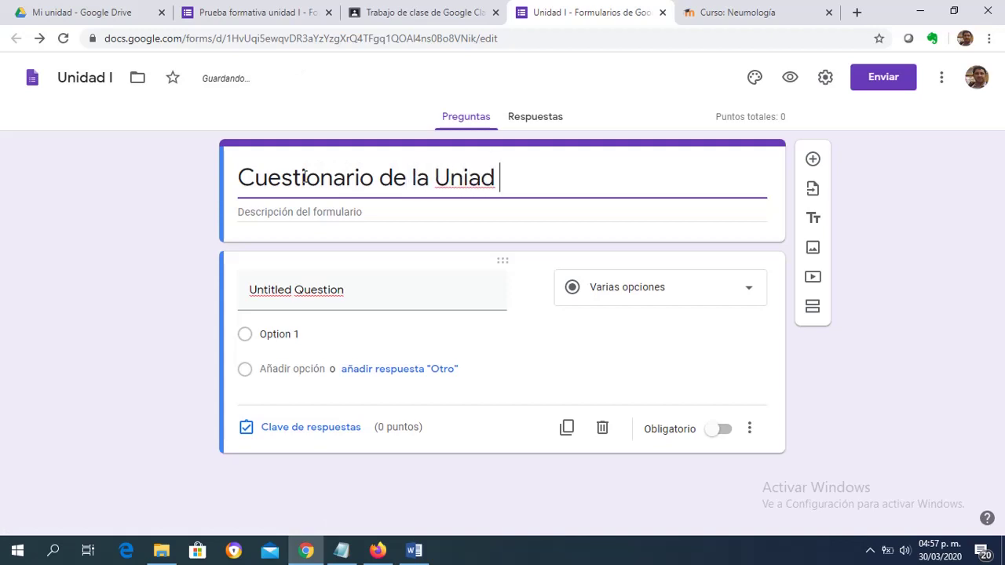
pyautogui.write('1')
# Step: Enter "Complete primero sus datos personales" as the form description
pyautogui.click(282, 212)
pyautogui.write('Com')
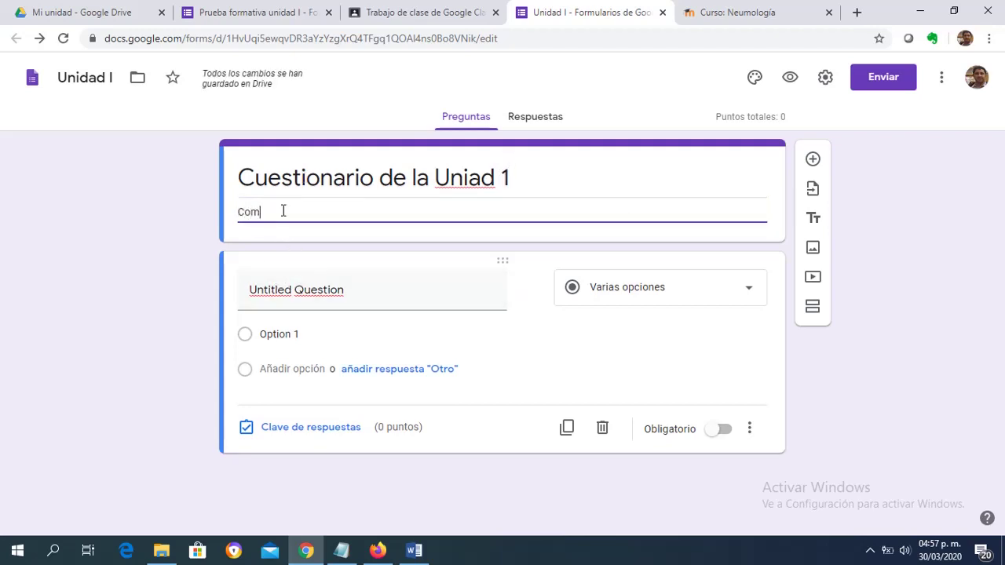
pyautogui.write('plete primero s')
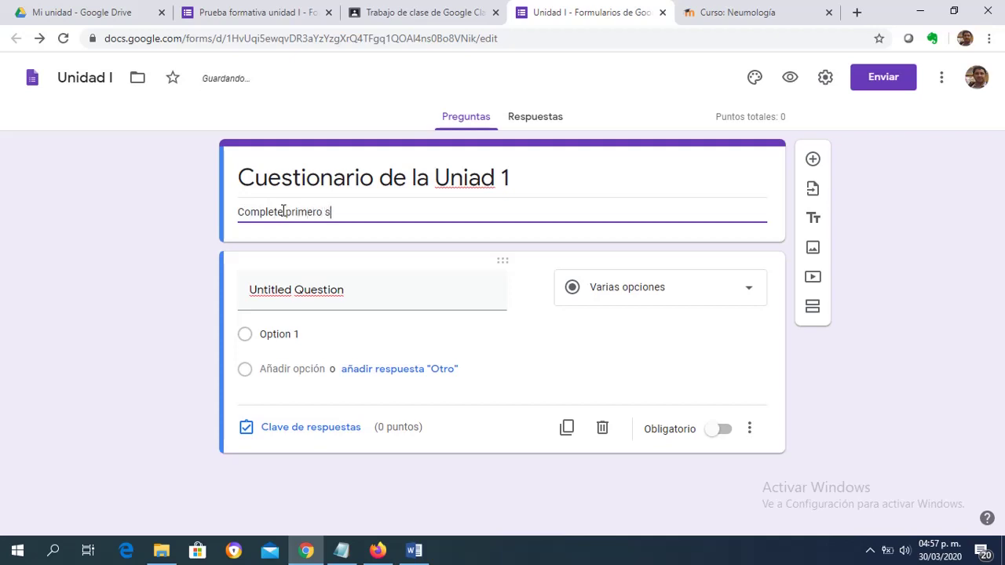
pyautogui.write('us datos personales')
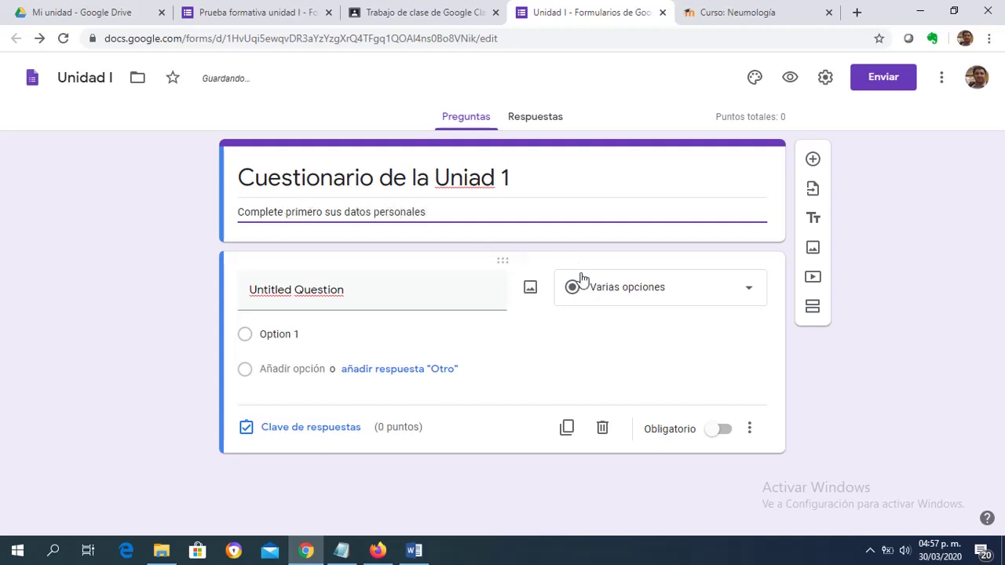
# Step: Change the first question's type to short answer (Respuesta corta) and make it required
pyautogui.click(642, 290)
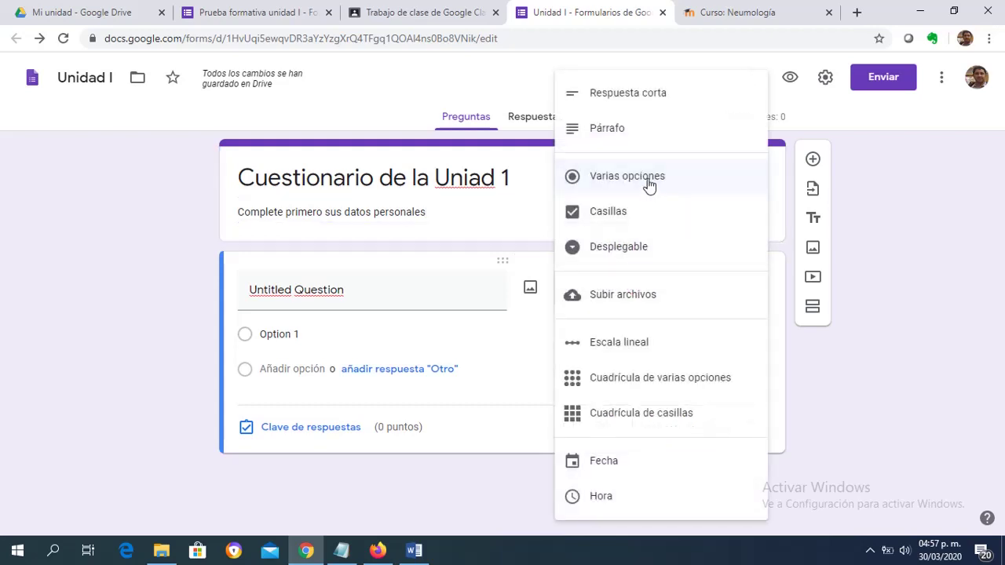
pyautogui.click(657, 108)
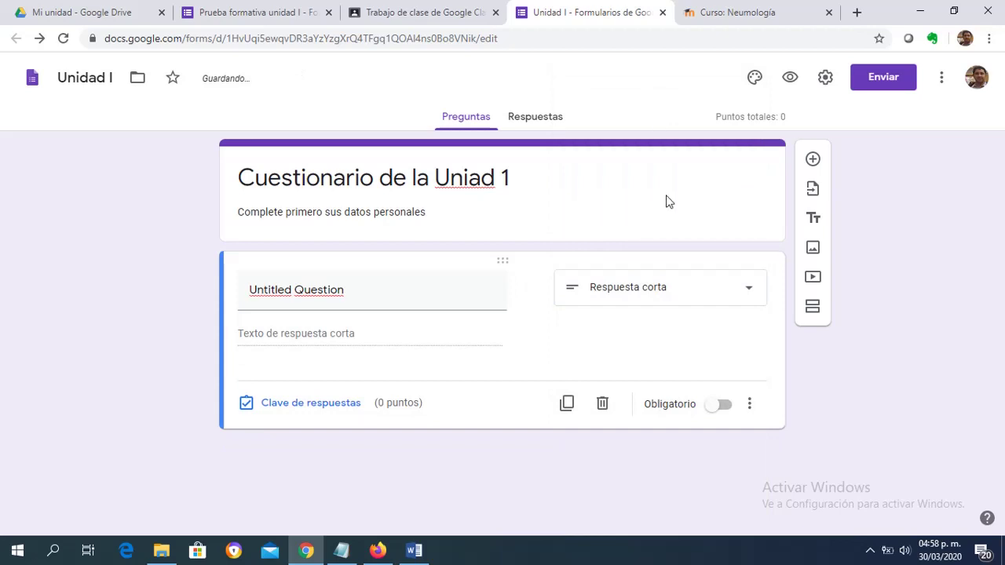
pyautogui.click(722, 405)
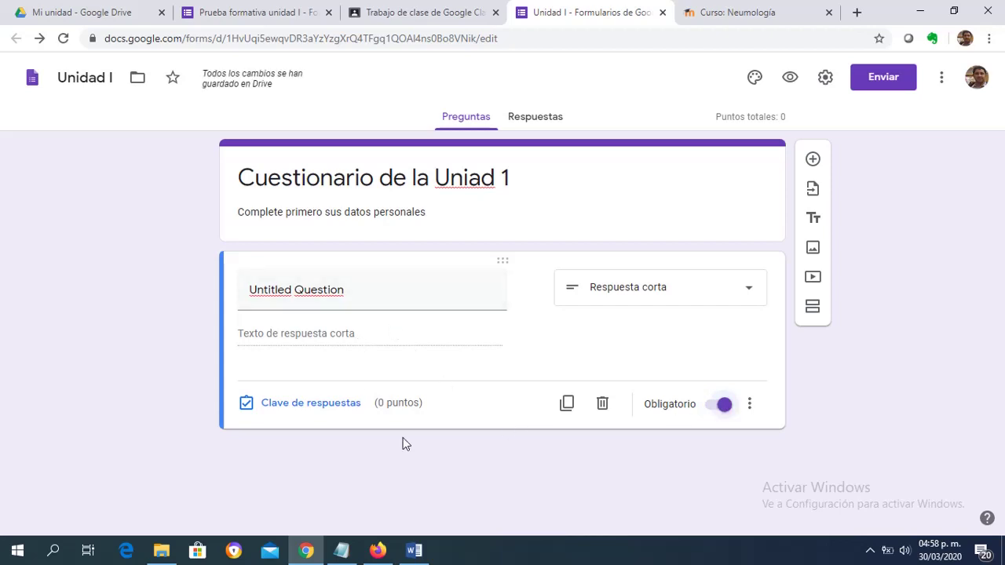
# Step: Copy "Nombre y apellido" from the PreguntasUnidadI Word document and paste it as the first question's title in the form
pyautogui.moveTo(412, 558)
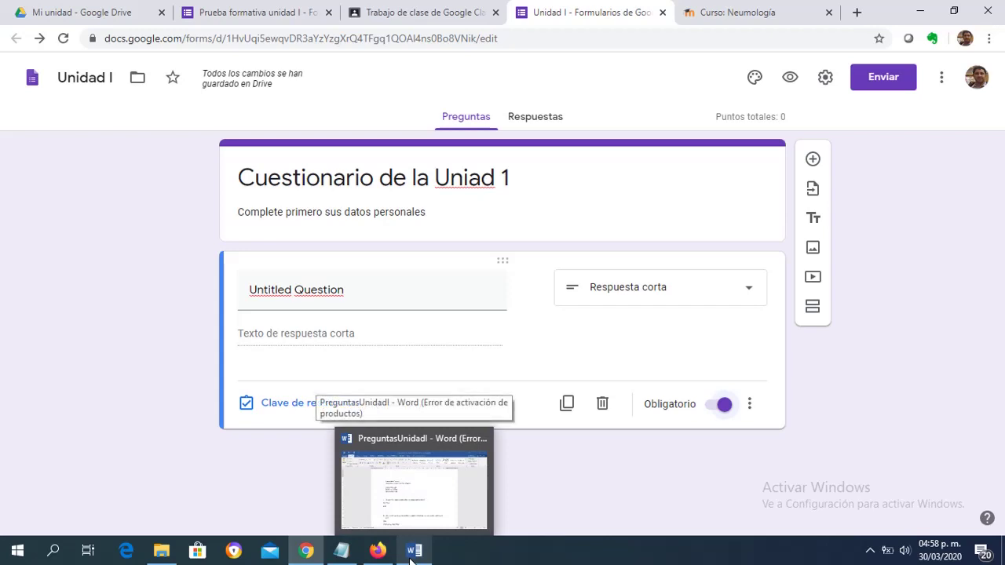
pyautogui.click(411, 553)
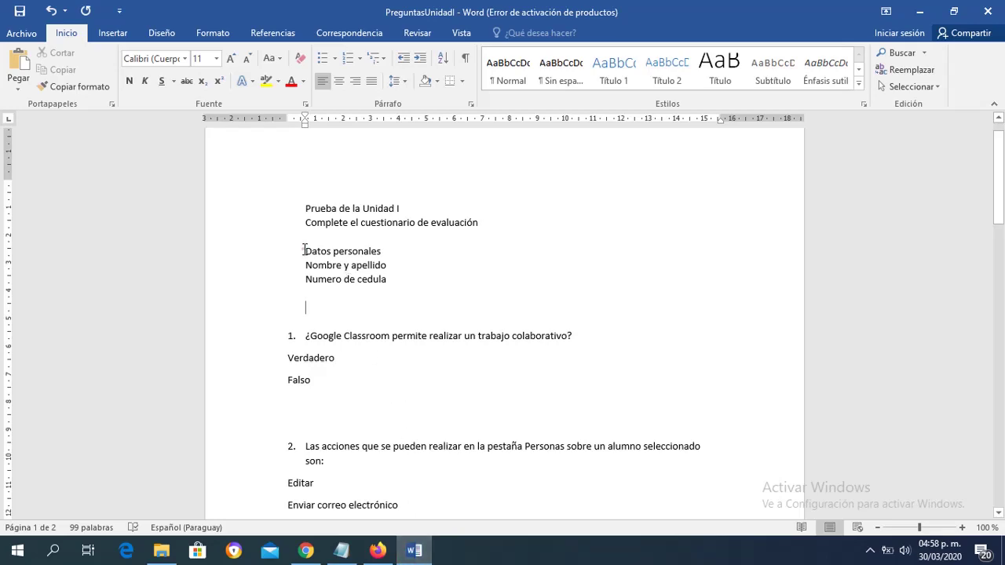
pyautogui.moveTo(304, 250); pyautogui.dragTo(388, 265)
pyautogui.hotkey('ctrl', 'c')
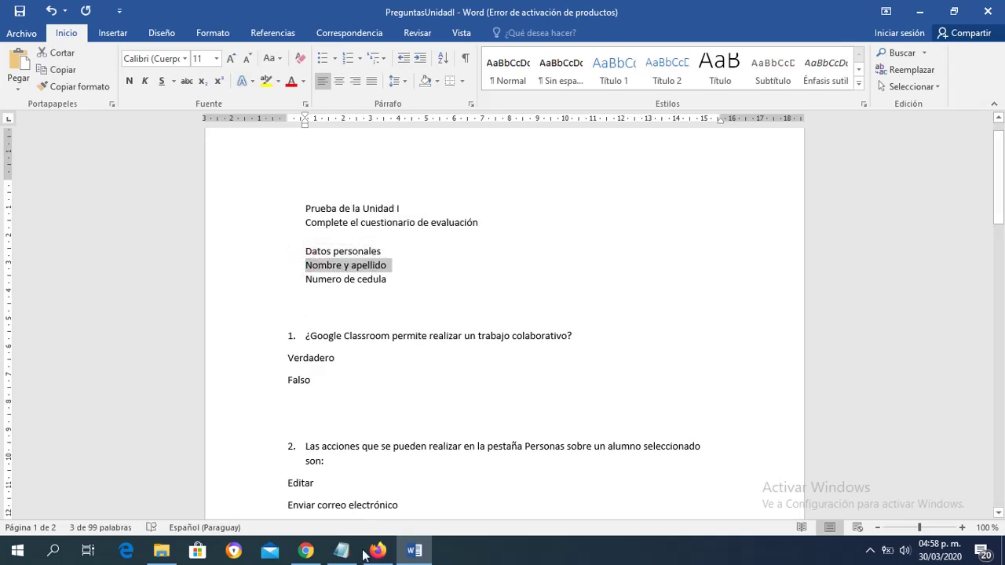
pyautogui.click(305, 551)
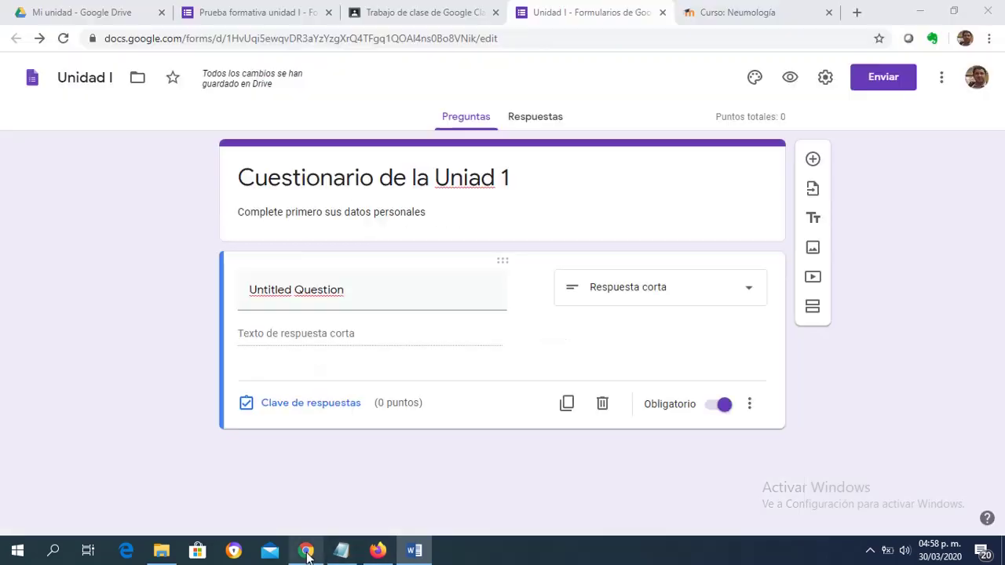
pyautogui.click(342, 287)
pyautogui.hotkey('ctrl', 'v')
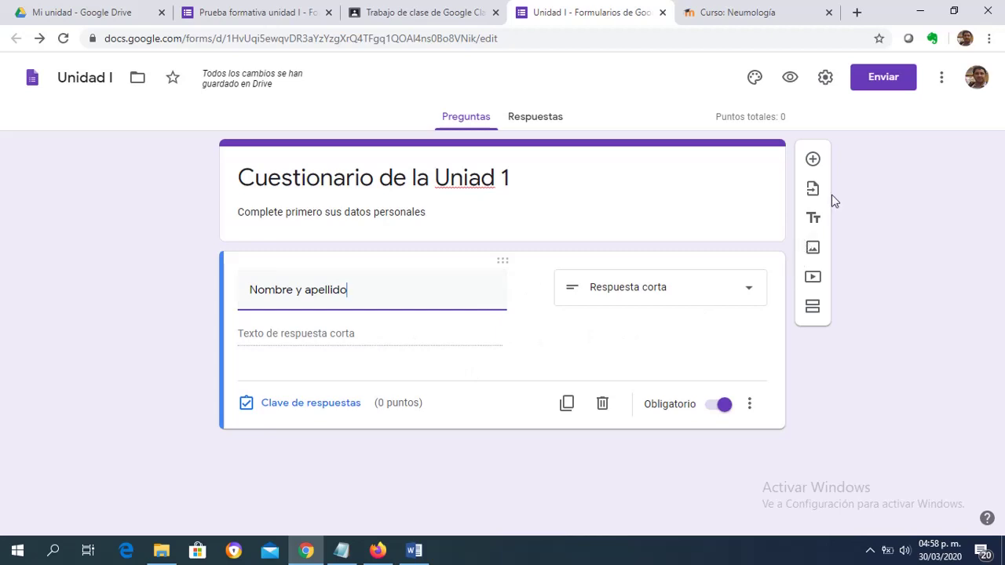
# Step: Add a question titled "Nro. de cedula" below the name question and make it required
pyautogui.click(813, 160)
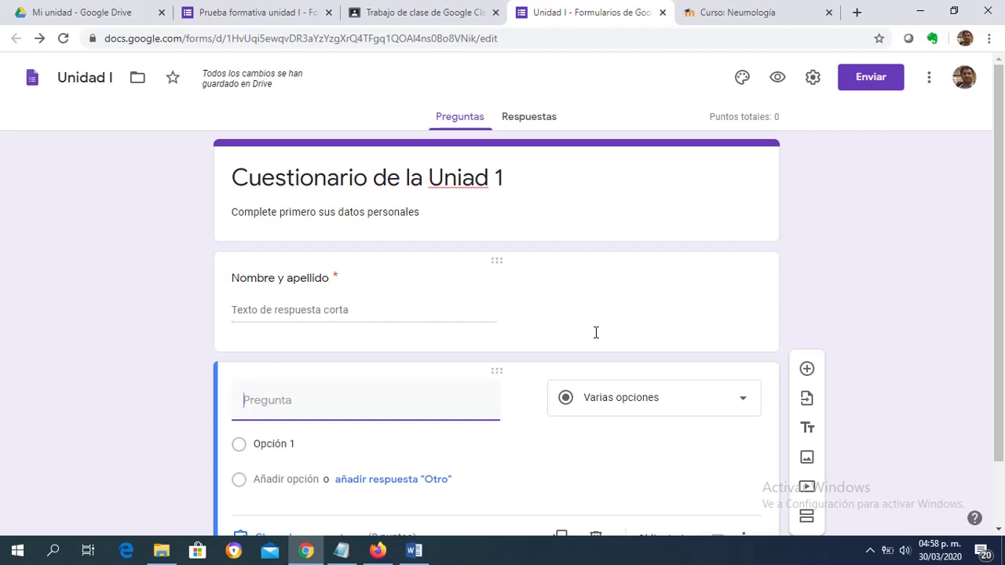
pyautogui.write('Nro')
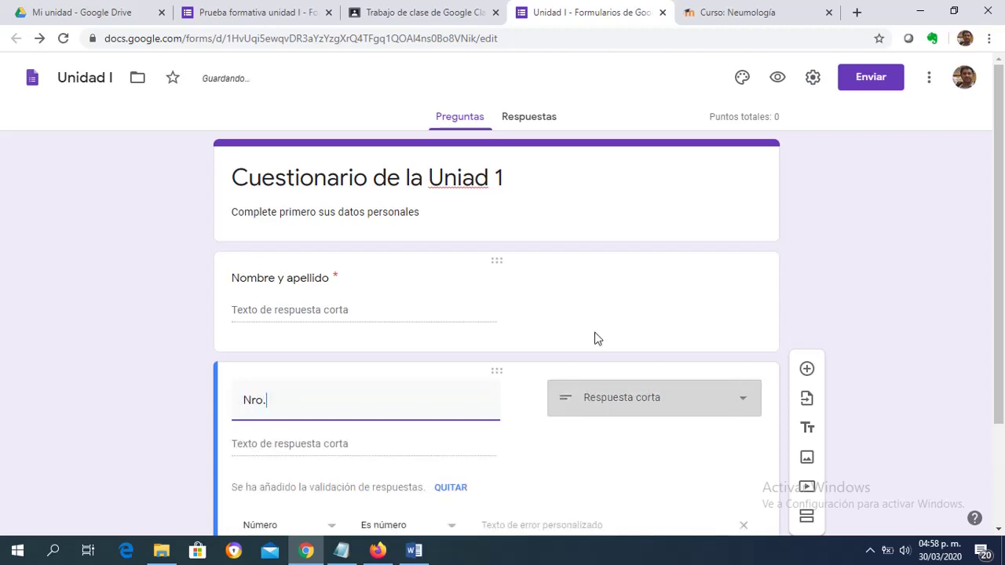
pyautogui.write('. de cedul')
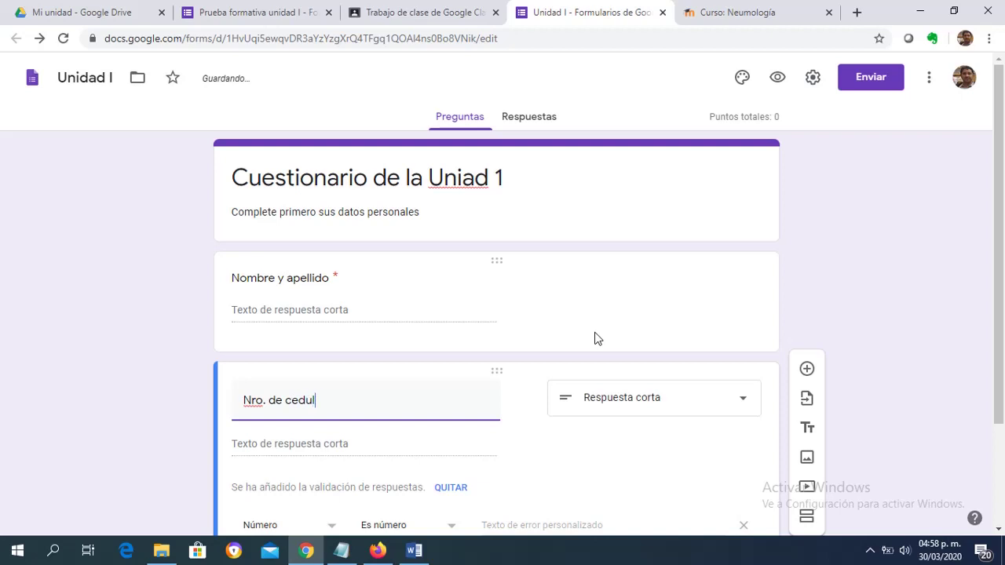
pyautogui.write('a')
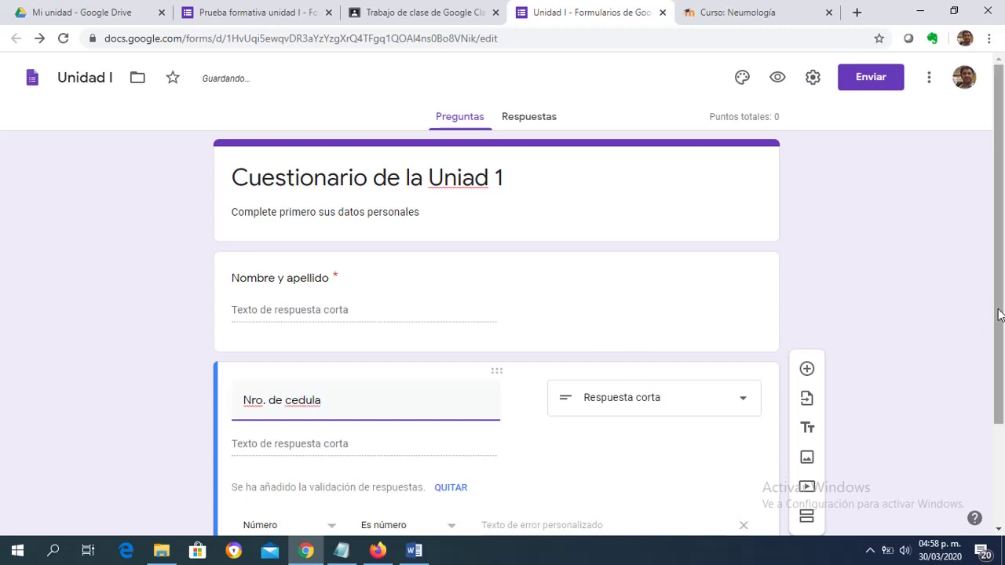
pyautogui.moveTo(995, 310); pyautogui.dragTo(996, 395)
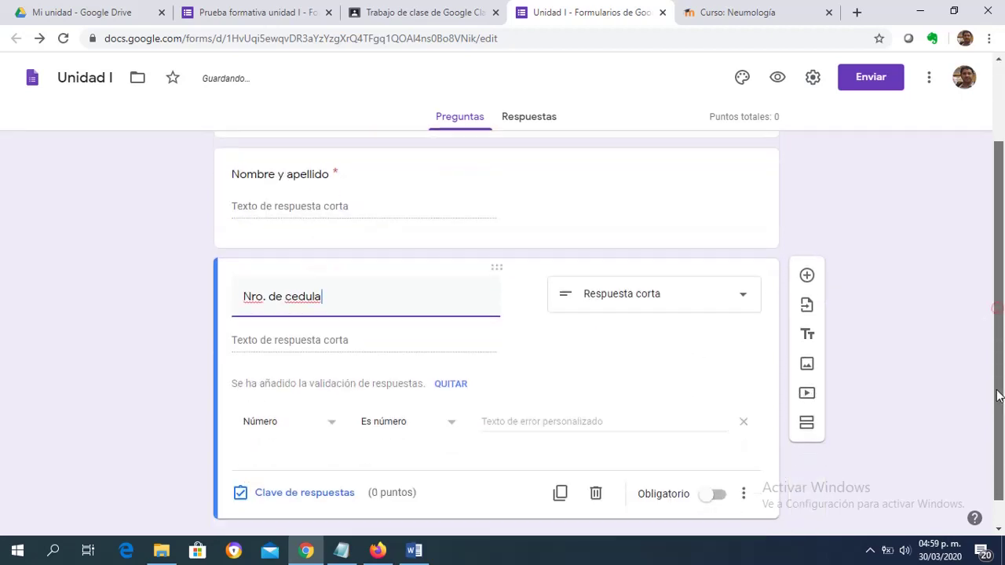
pyautogui.click(722, 493)
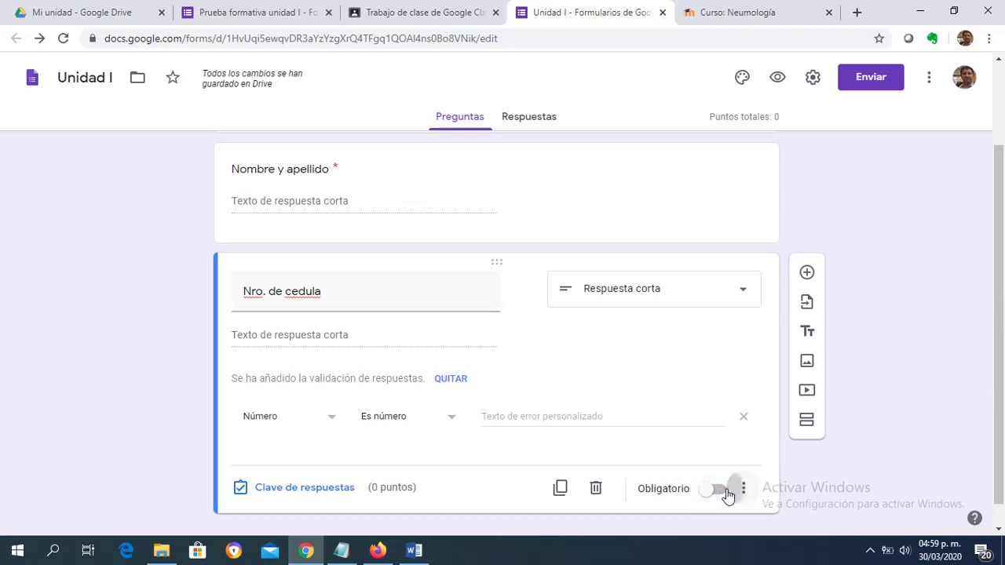
pyautogui.click(727, 493)
pyautogui.click(722, 493)
pyautogui.click(719, 493)
# Step: Add a new section after the personal data questions and title it "Responda las siguientes preguntas"
pyautogui.click(813, 424)
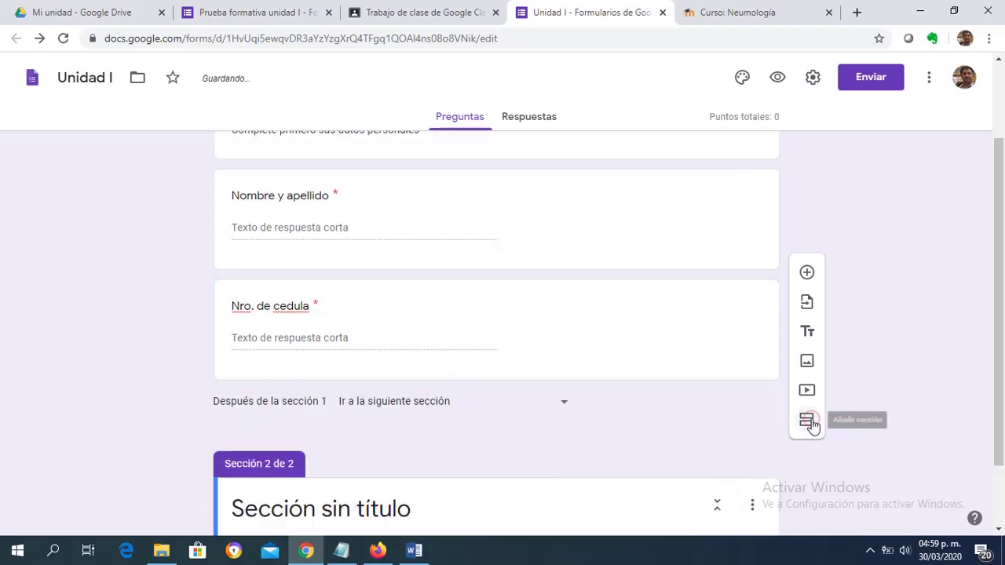
pyautogui.moveTo(1002, 342); pyautogui.dragTo(1002, 430)
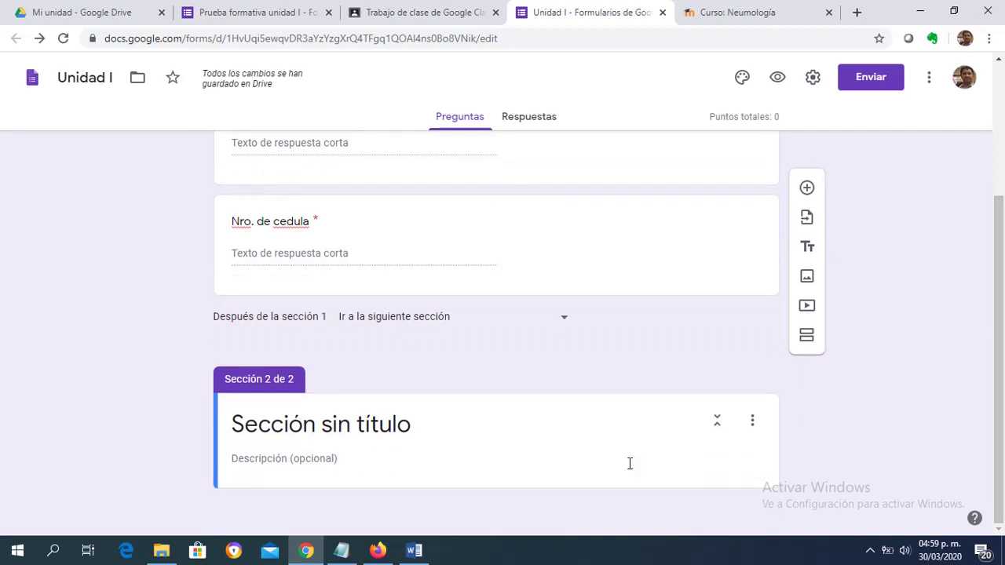
pyautogui.click(408, 424)
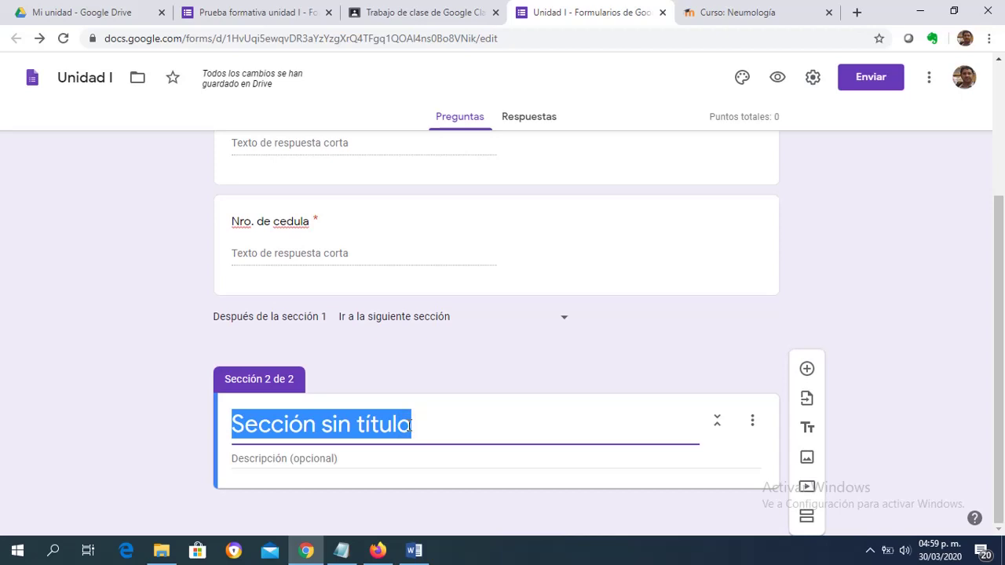
pyautogui.write('Repo')
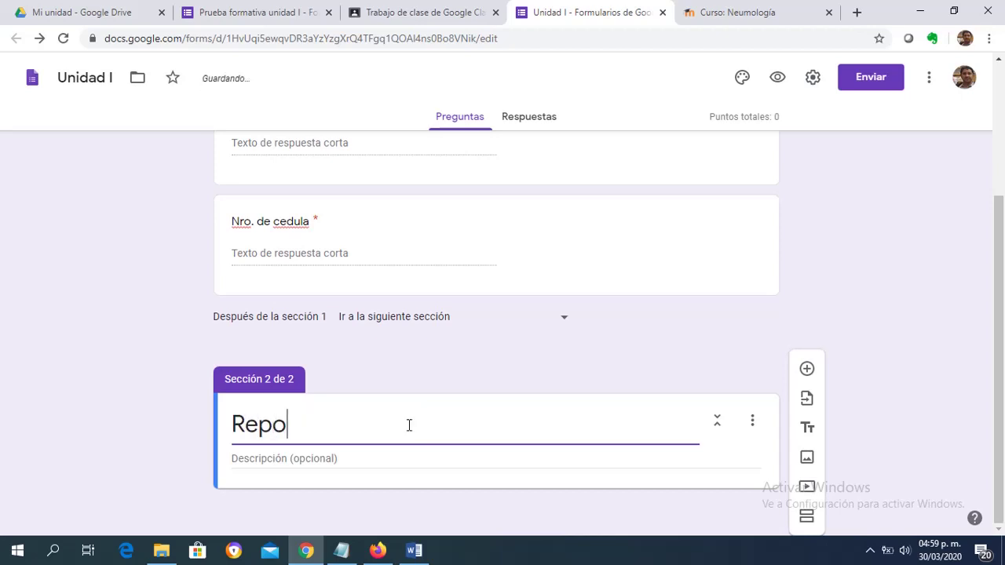
pyautogui.write('nda las')
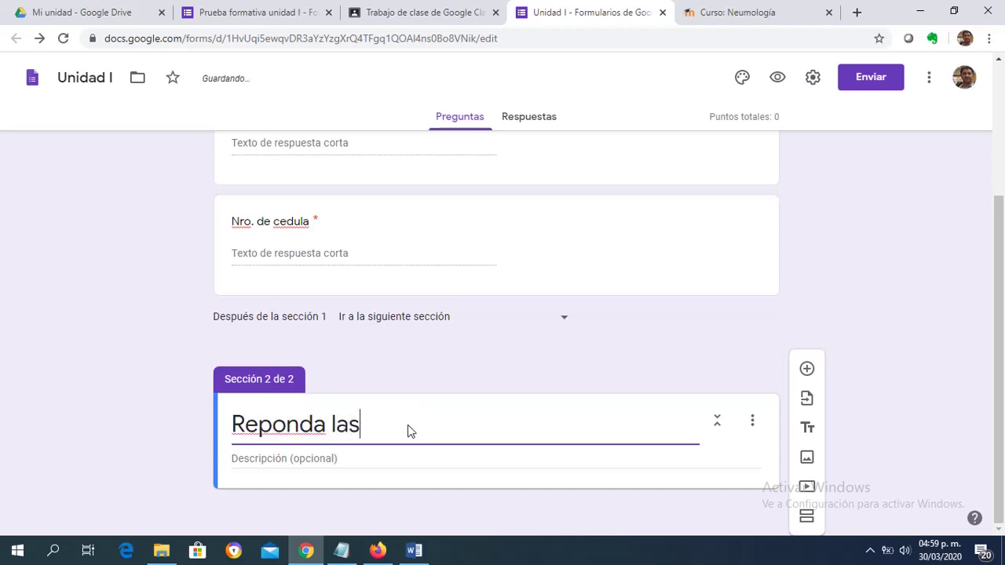
pyautogui.press('BackSpace')
pyautogui.press('BackSpace')
pyautogui.press('BackSpace')
pyautogui.press('BackSpace')
pyautogui.press('BackSpace')
pyautogui.press('BackSpace')
pyautogui.press('BackSpace')
pyautogui.press('BackSpace')
pyautogui.press('BackSpace')
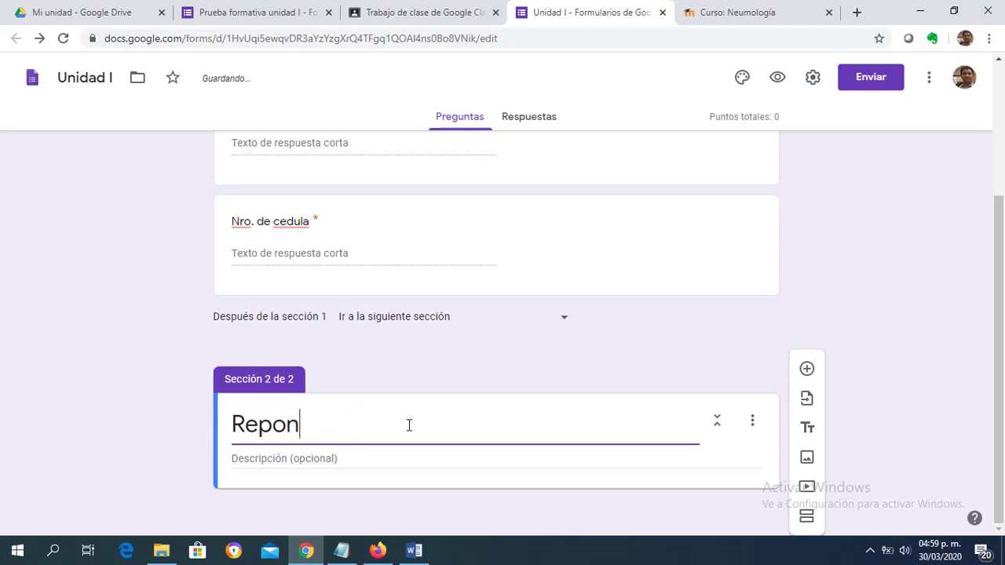
pyautogui.write('sponda la')
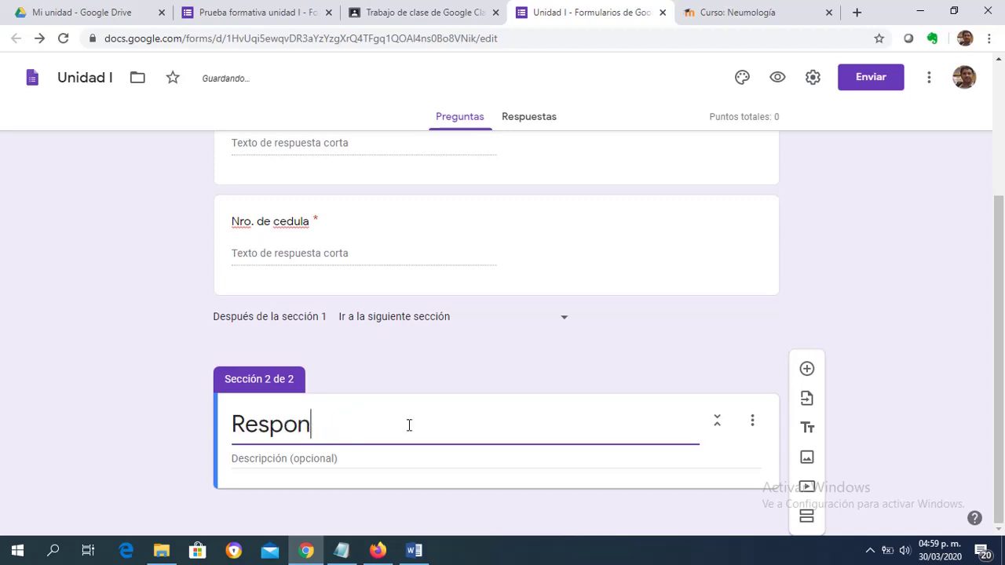
pyautogui.write('s')
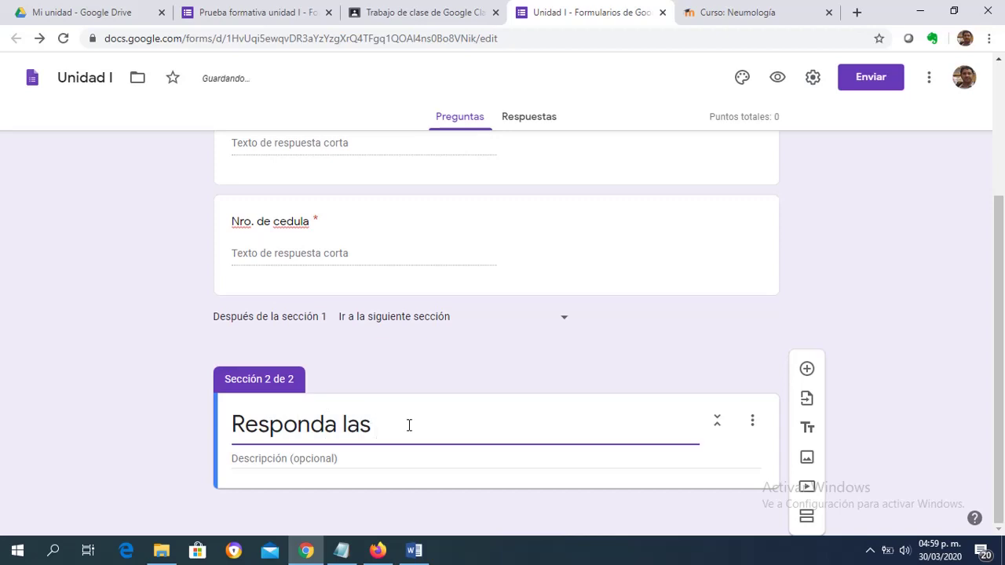
pyautogui.write(' siguientes ')
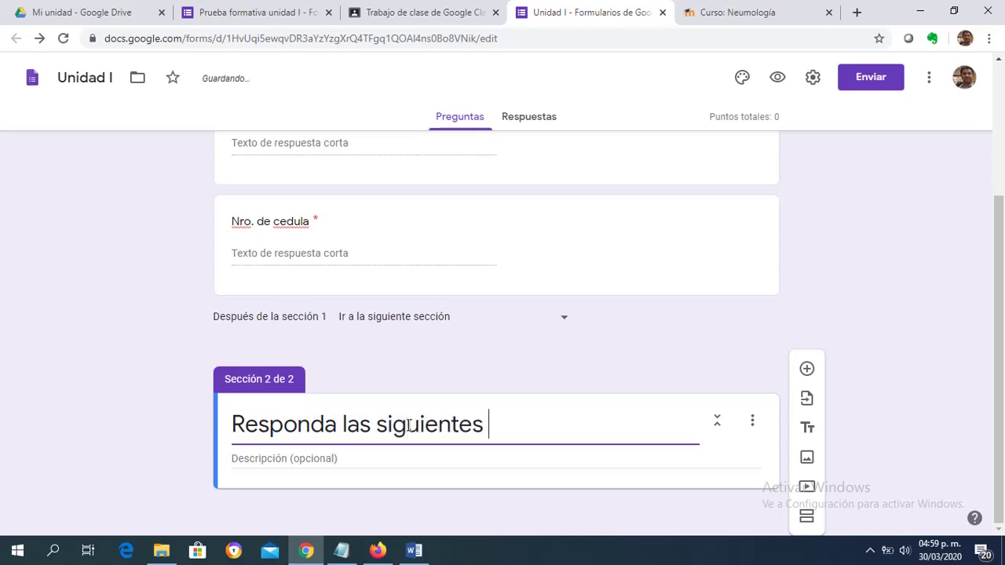
pyautogui.write('preguntas')
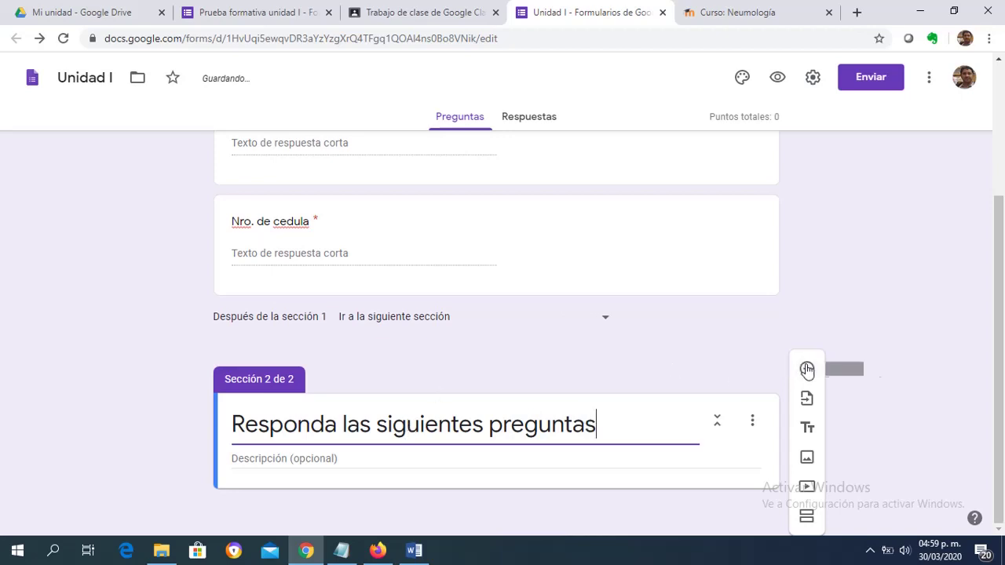
# Step: Add a question to section 2 and paste "¿Google Classroom permite realizar un trabajo colaborativo?" from the PreguntasUnidadI Word document as its title
pyautogui.click(805, 366)
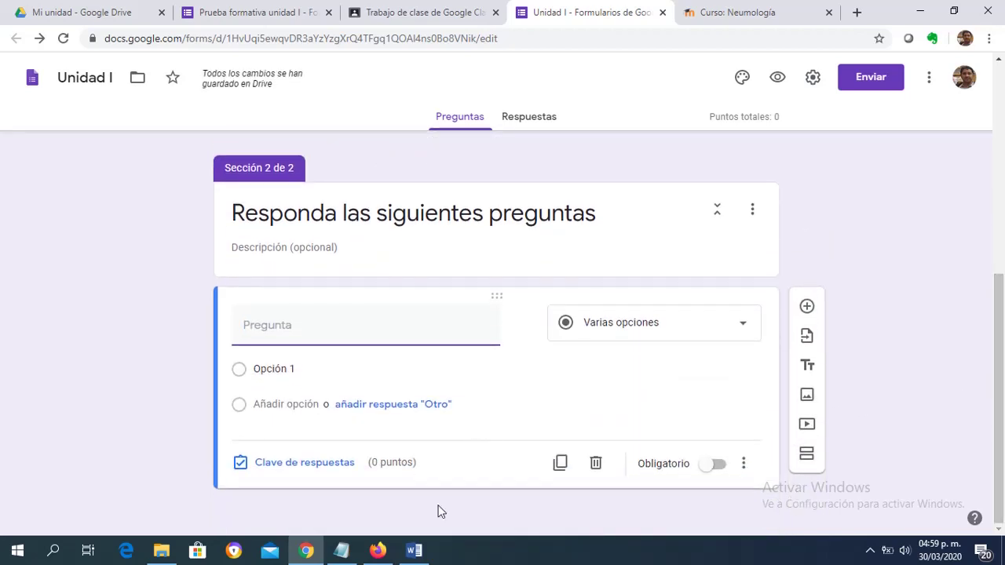
pyautogui.click(414, 550)
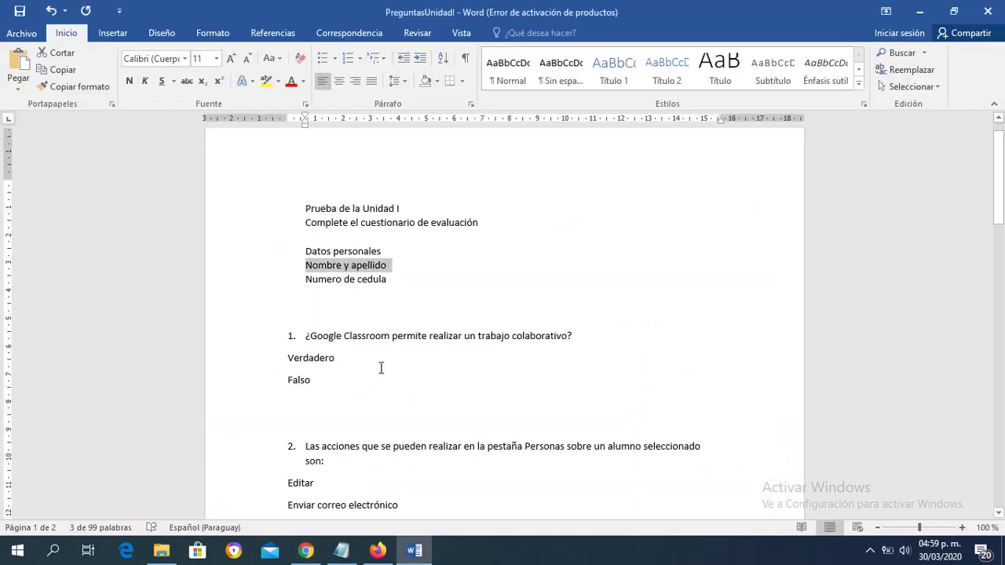
pyautogui.moveTo(306, 336); pyautogui.dragTo(575, 335)
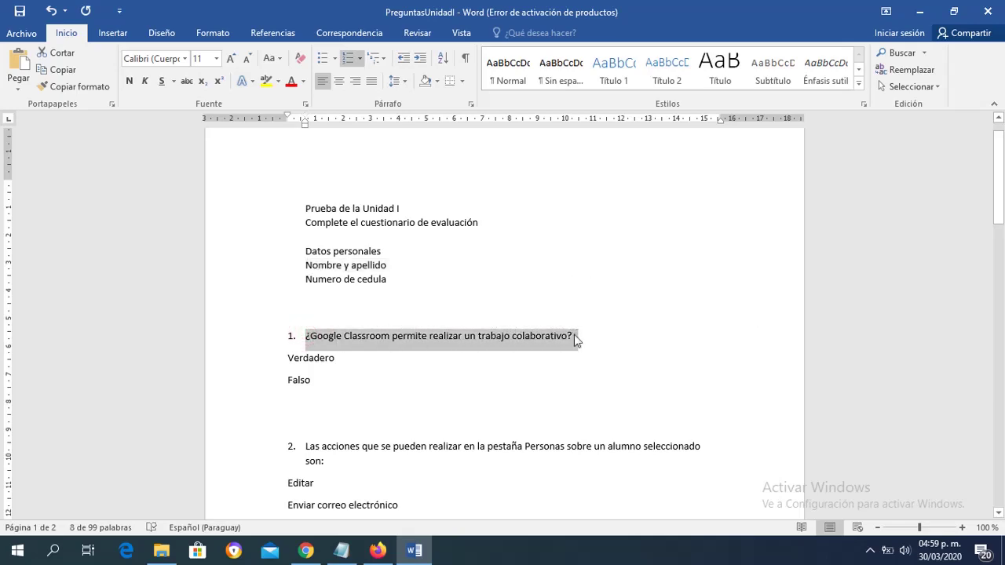
pyautogui.click(305, 552)
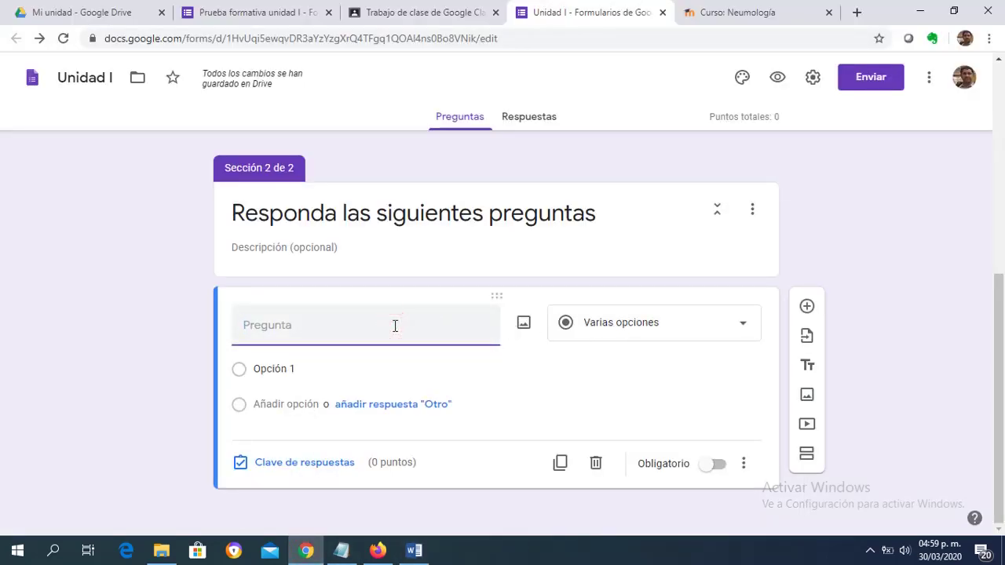
pyautogui.write('1.\t¿Google Classroom permite realizar un trabajo colaborativo?')
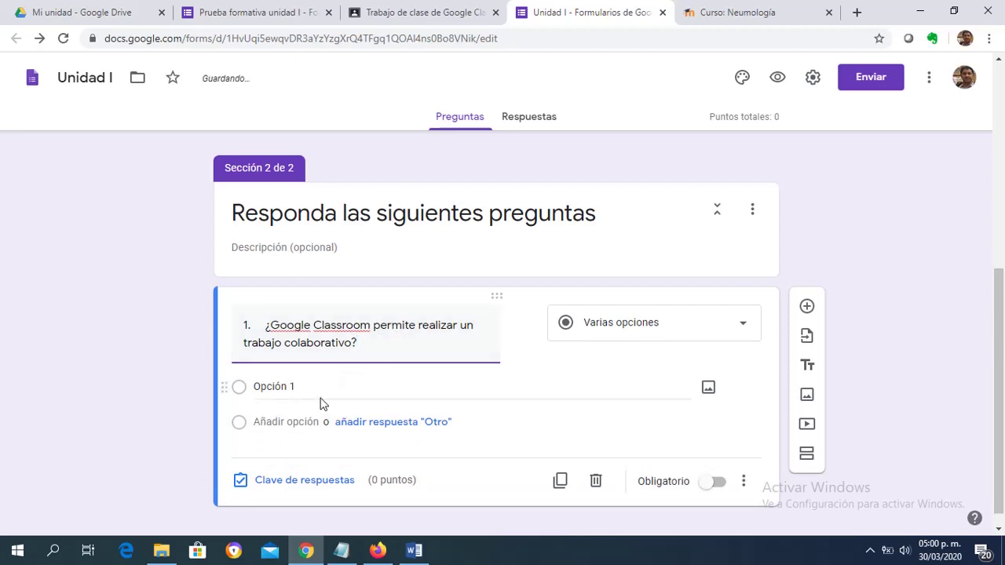
# Step: Enter "Verdadero" and "Falso" as the answer options of the Google Classroom collaboration question
pyautogui.click(314, 383)
pyautogui.write('Ver')
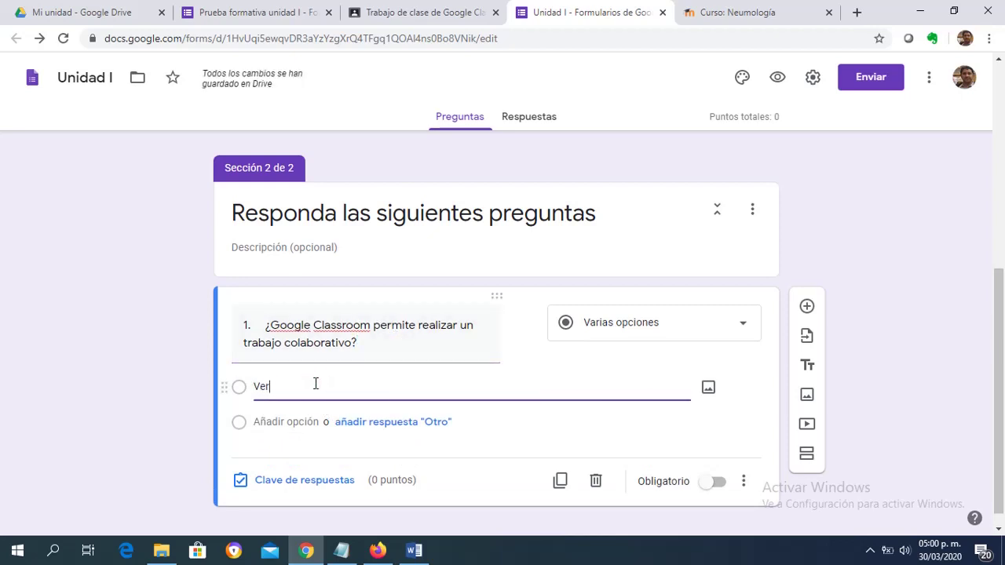
pyautogui.write('de')
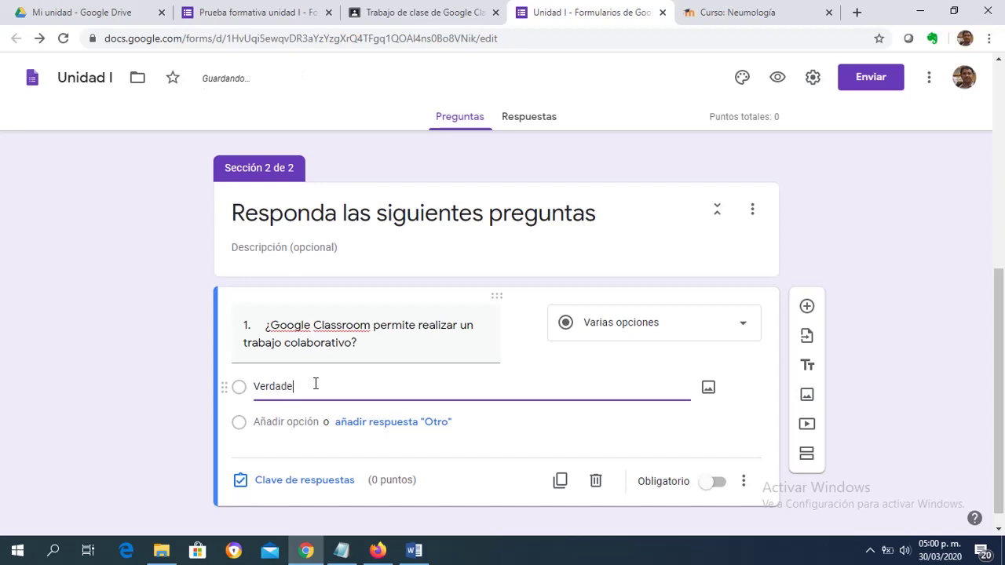
pyautogui.click(288, 437)
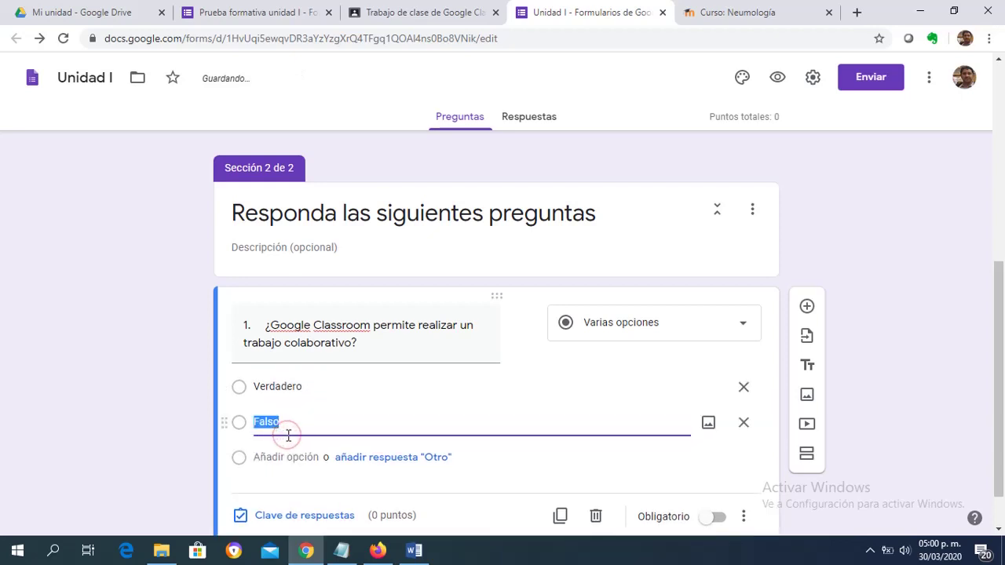
pyautogui.write('Fa')
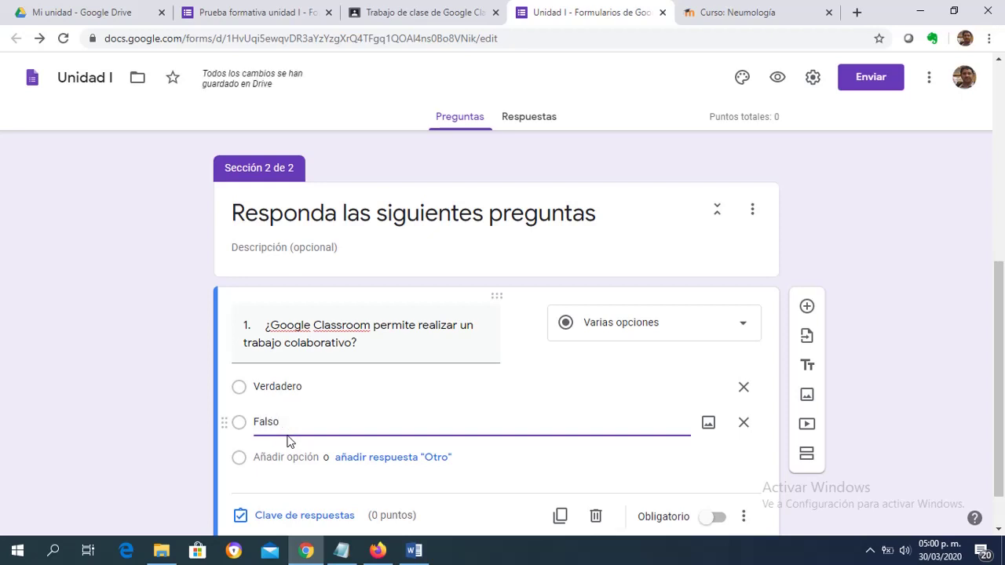
# Step: Mark Verdadero as the correct answer worth 10 points and make the question required
pyautogui.moveTo(998, 279); pyautogui.dragTo(1003, 358)
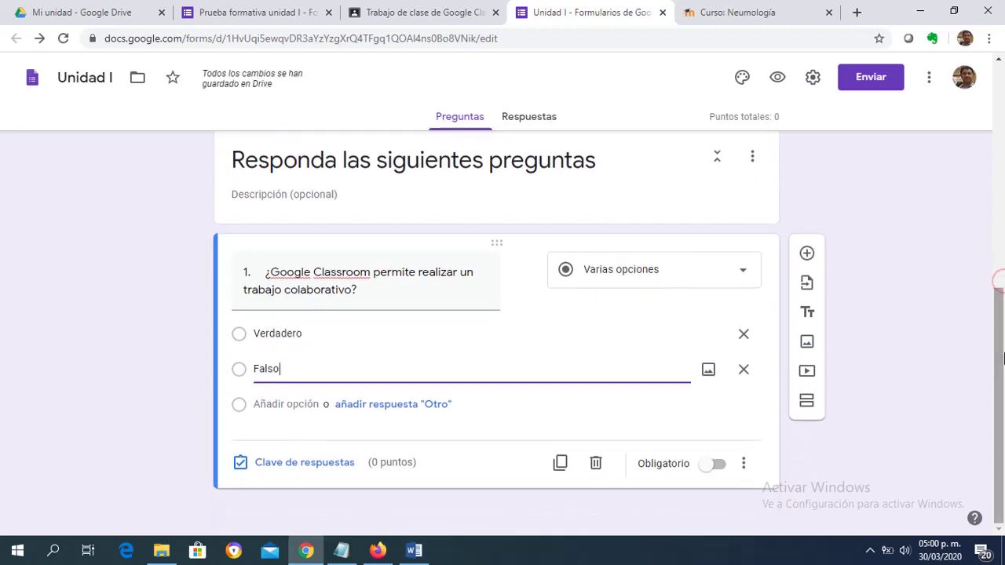
pyautogui.click(302, 465)
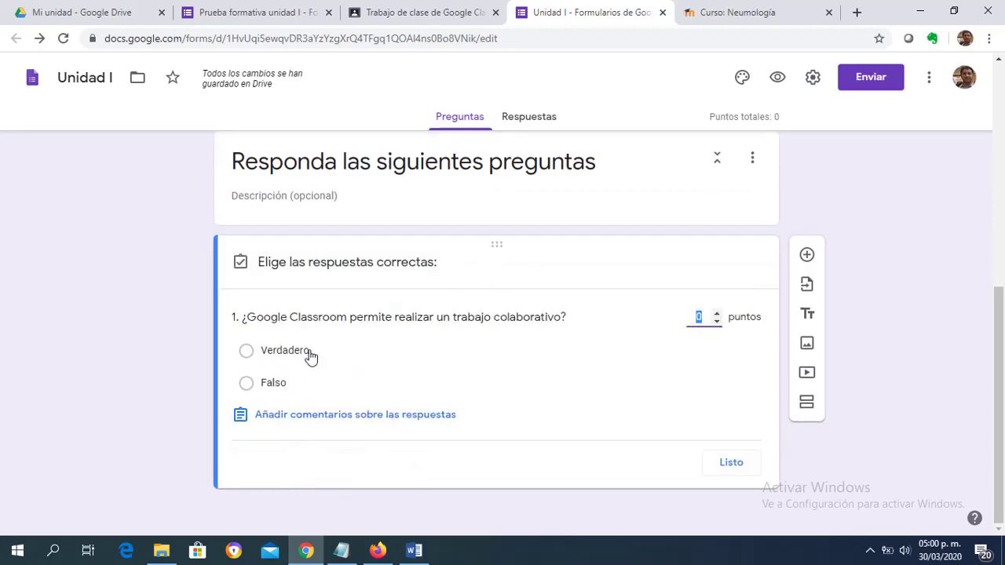
pyautogui.click(417, 354)
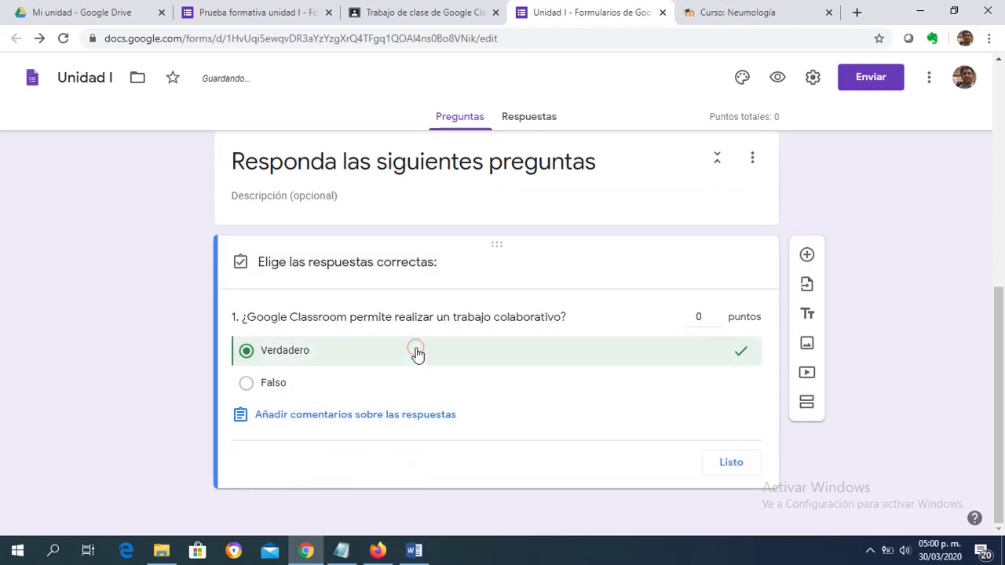
pyautogui.click(701, 316)
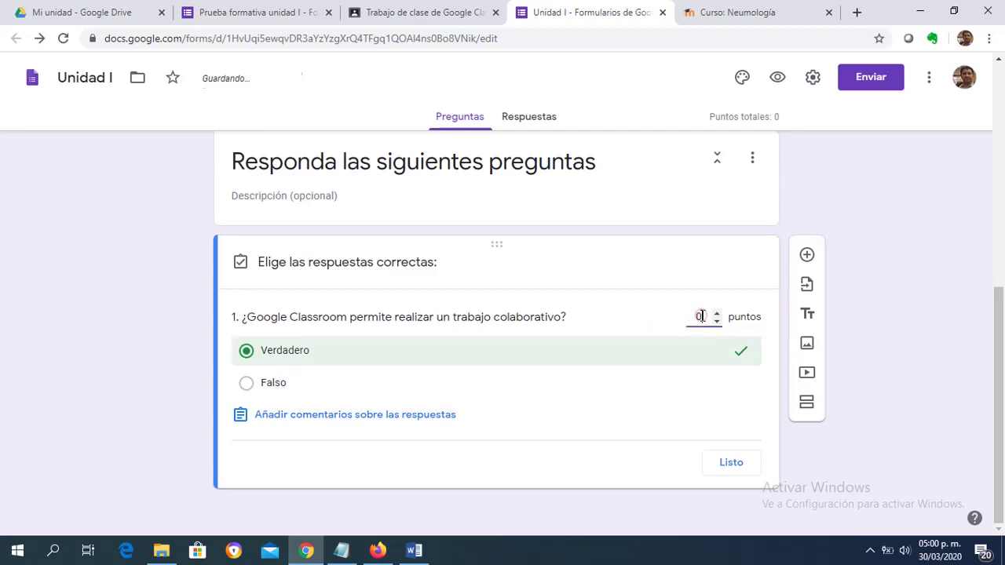
pyautogui.doubleClick(701, 316)
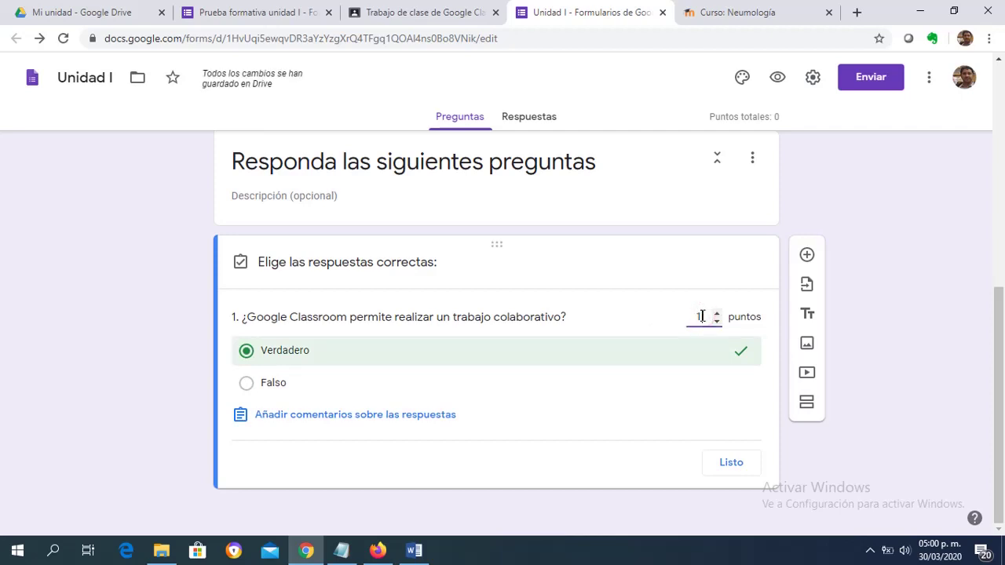
pyautogui.click(736, 471)
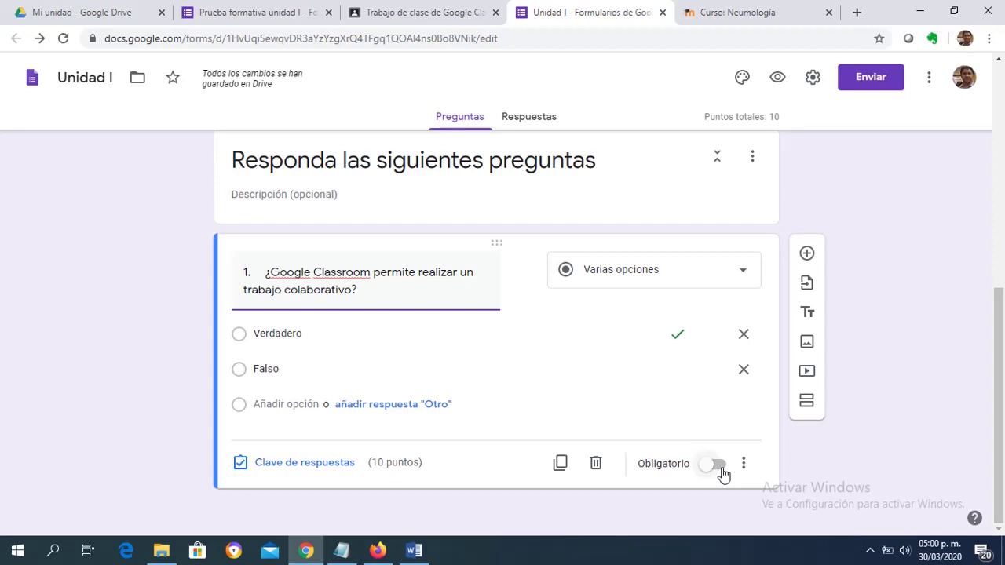
pyautogui.click(721, 468)
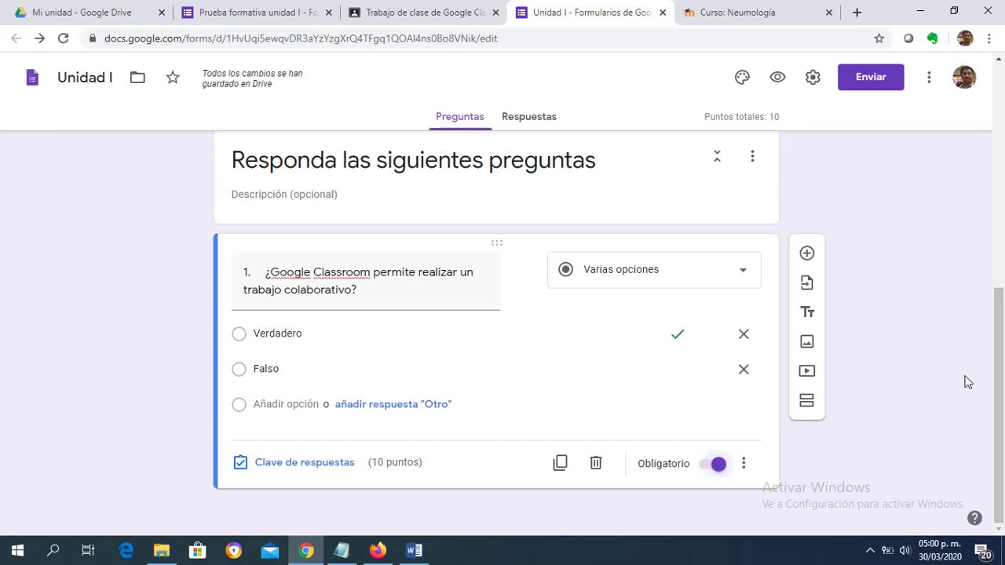
# Step: Add a Casillas question titled "2. Las acciones que se pueden realizar en la pestaña Personas sobre un alumno seleccionado son:", copied from the Word document
pyautogui.click(803, 258)
pyautogui.click(413, 552)
pyautogui.click(435, 402)
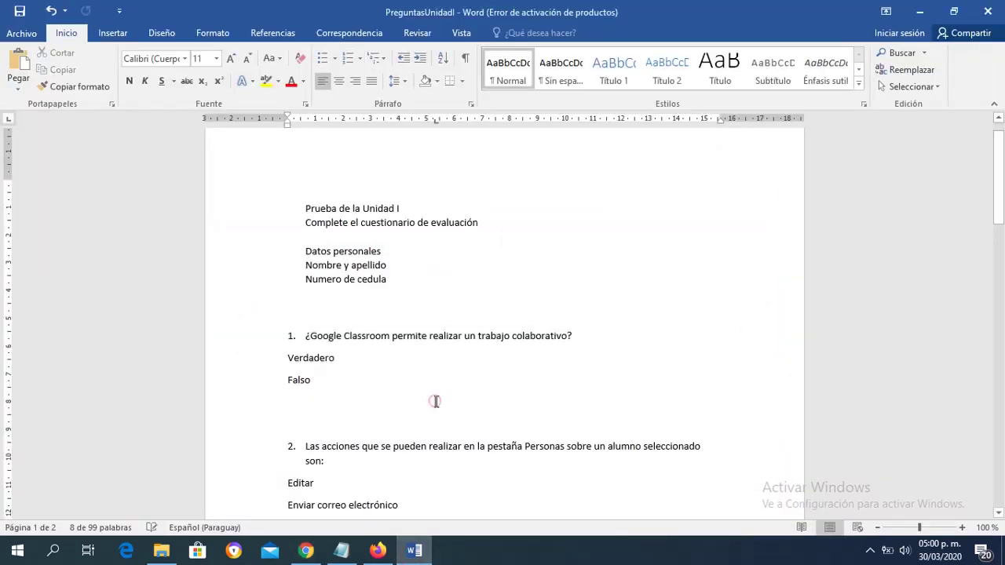
pyautogui.moveTo(305, 445); pyautogui.dragTo(328, 461)
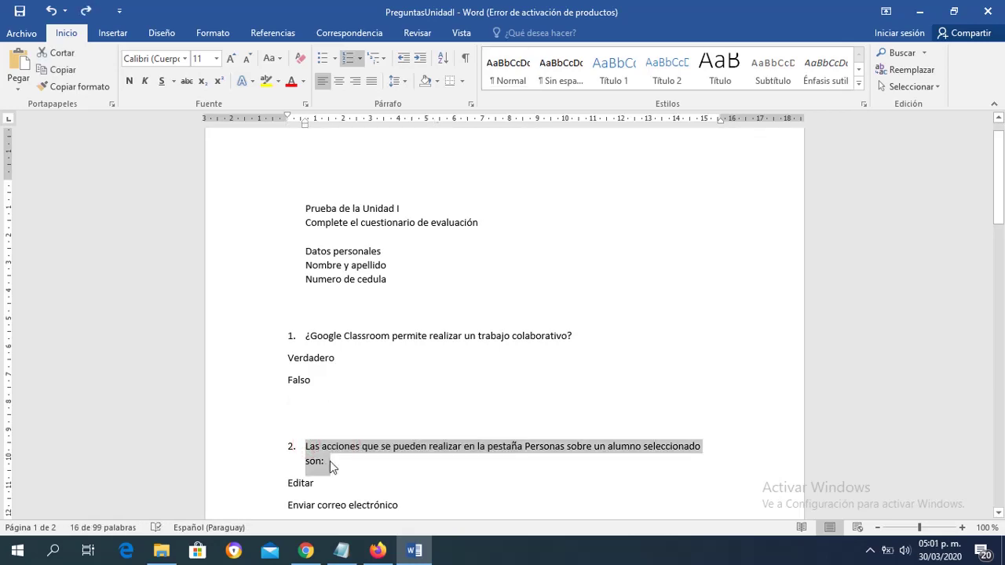
pyautogui.click(314, 554)
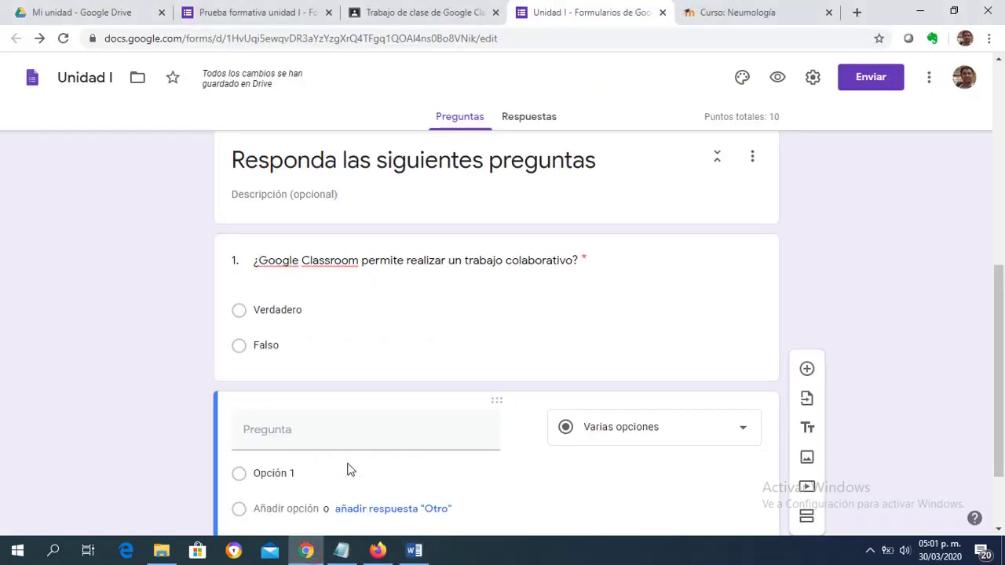
pyautogui.write('2.\tLas acciones que se pueden realizar en la pestaña Personas sobre un alumno seleccionado son:')
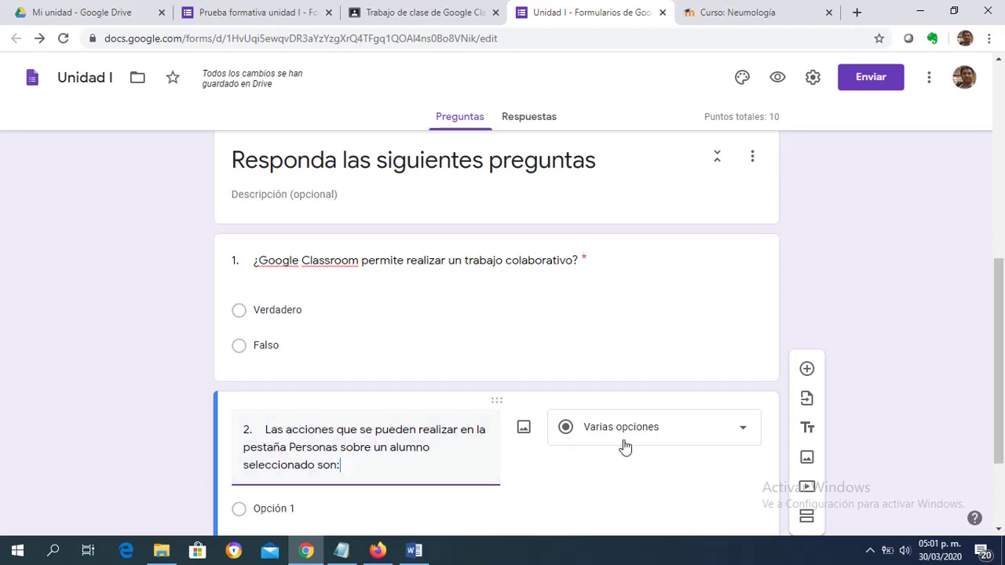
pyautogui.click(723, 426)
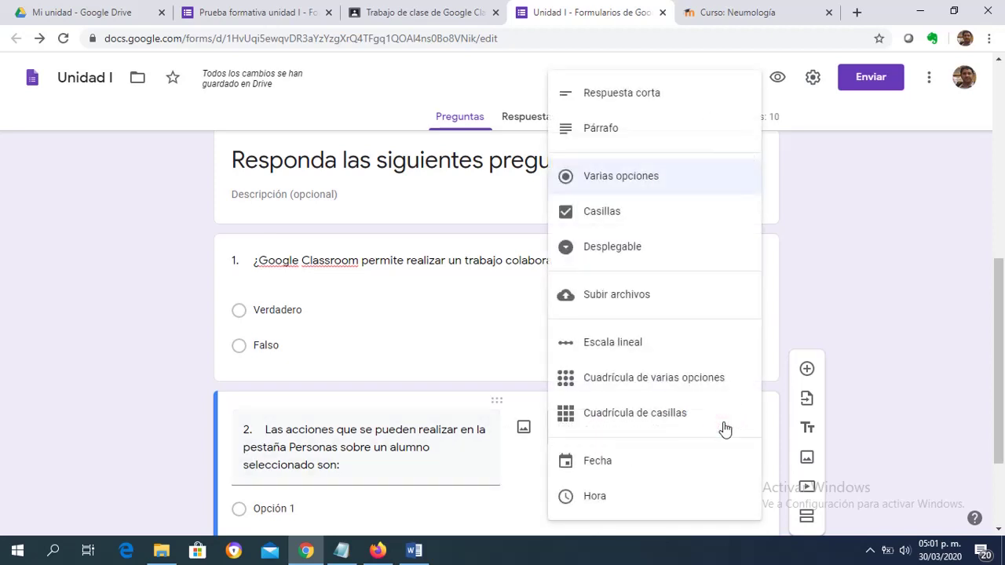
pyautogui.click(662, 214)
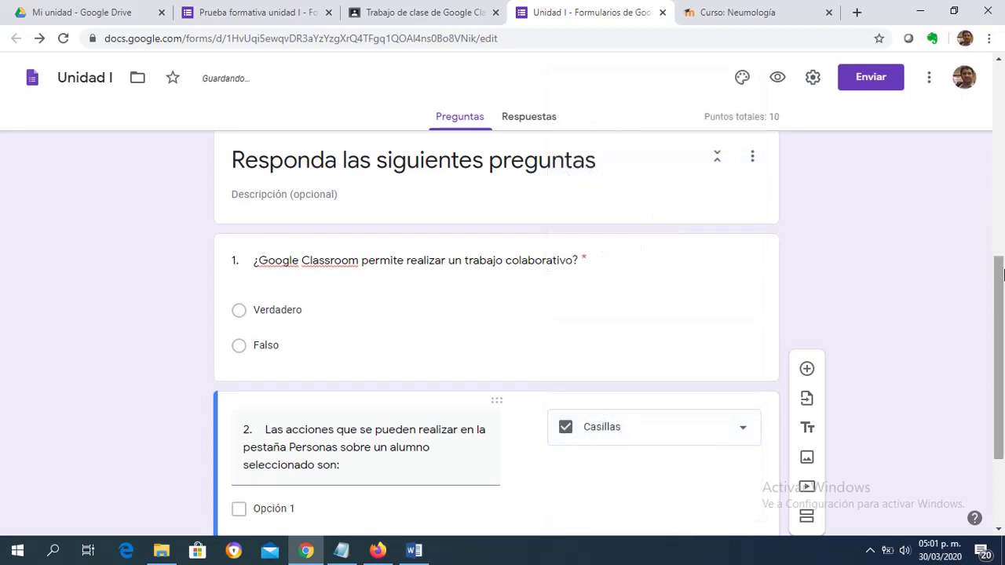
# Step: Copy "Editar" from question 2 in the Word document and paste it as the first answer option of the form's question 2
pyautogui.moveTo(1001, 281); pyautogui.dragTo(1003, 344)
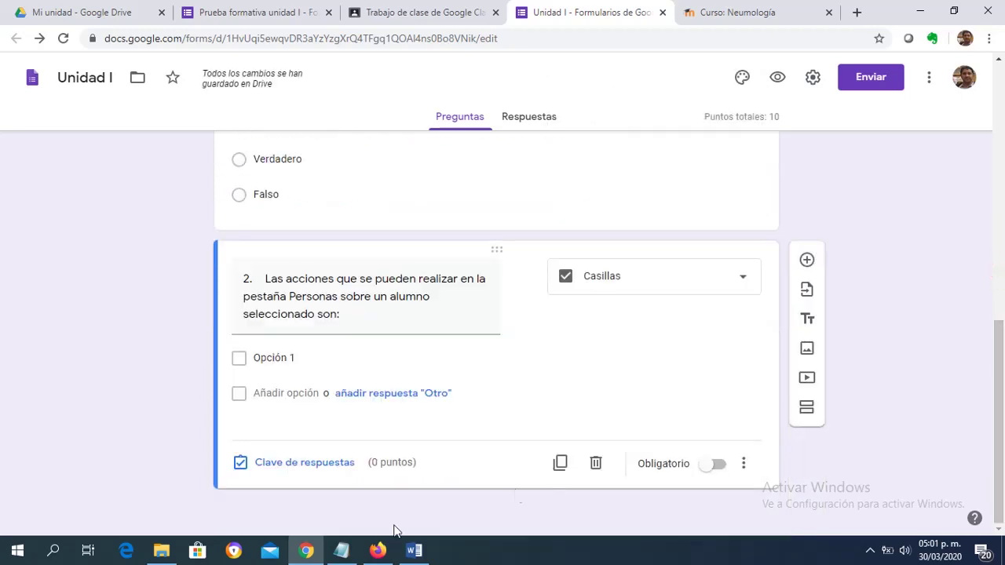
pyautogui.click(414, 551)
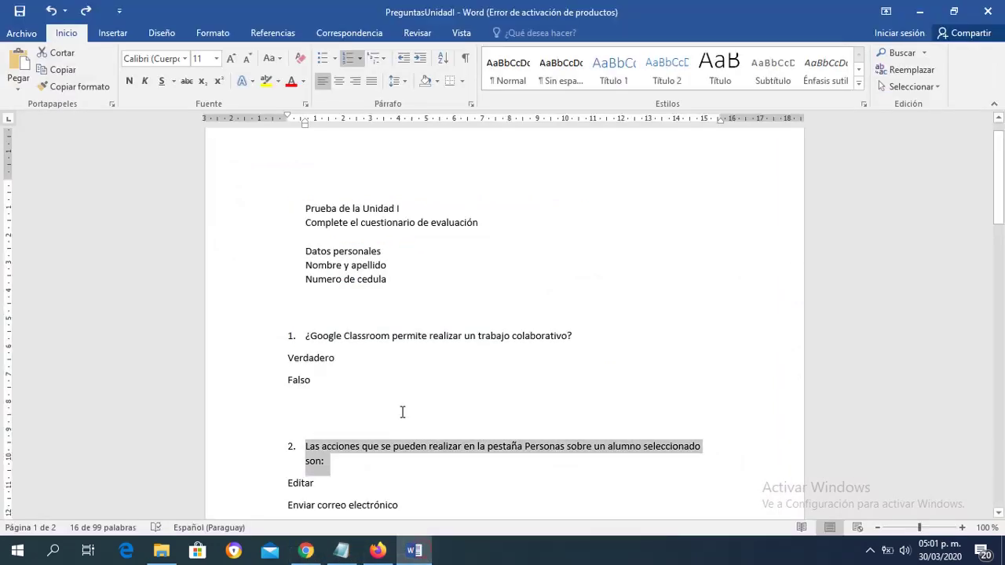
pyautogui.click(402, 412)
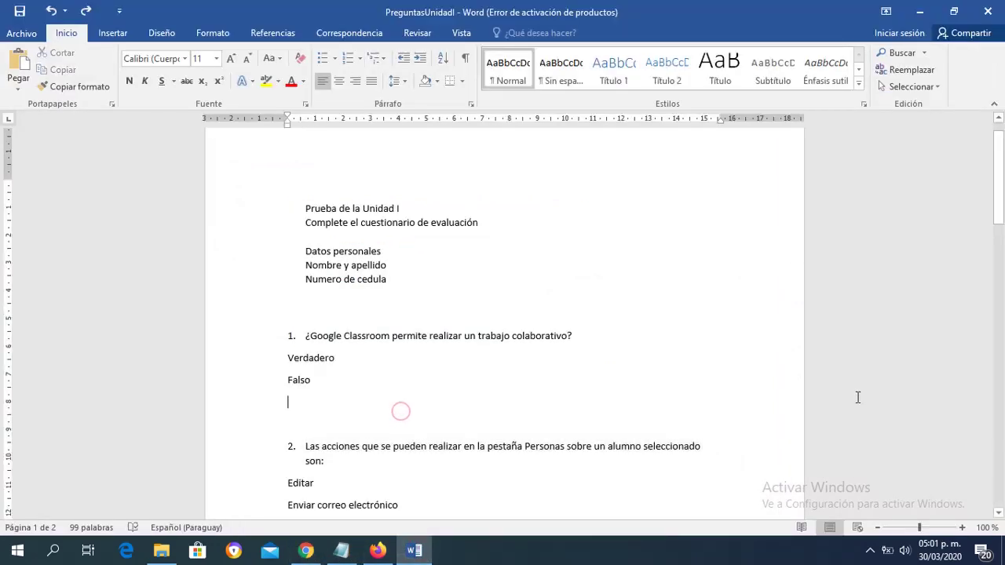
pyautogui.click(998, 513)
pyautogui.click(998, 513)
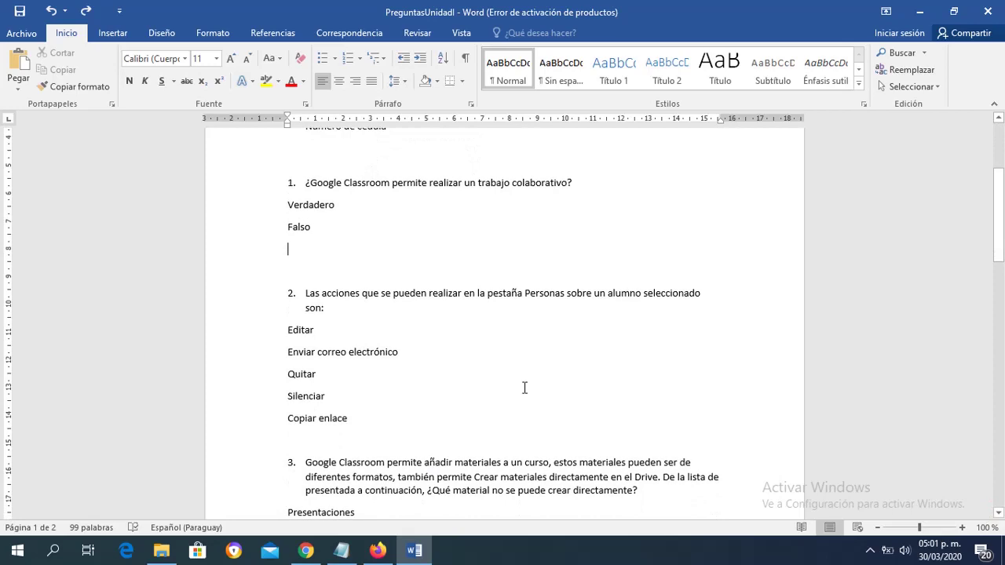
pyautogui.moveTo(314, 329); pyautogui.dragTo(288, 333)
pyautogui.hotkey('ctrl', 'c')
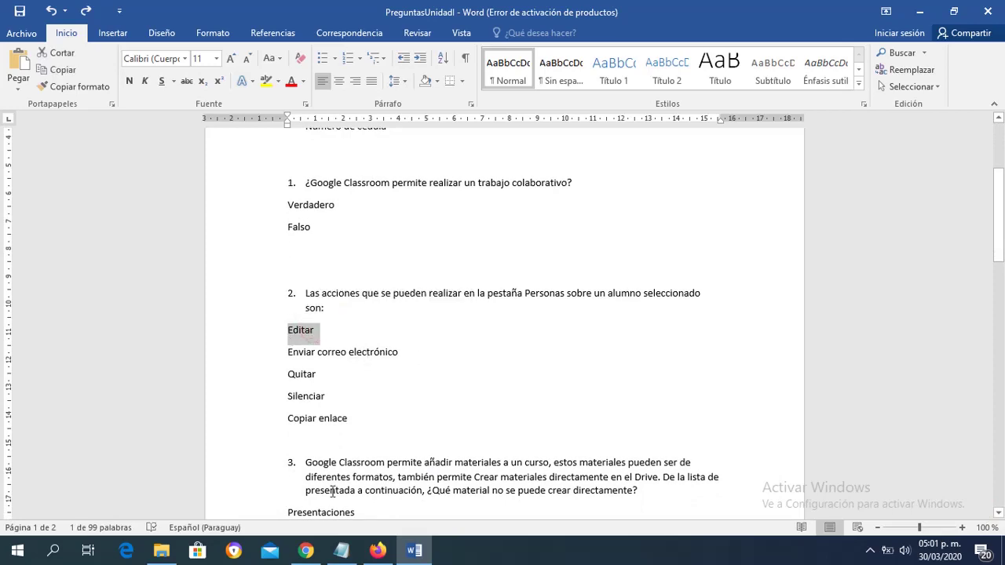
pyautogui.click(305, 550)
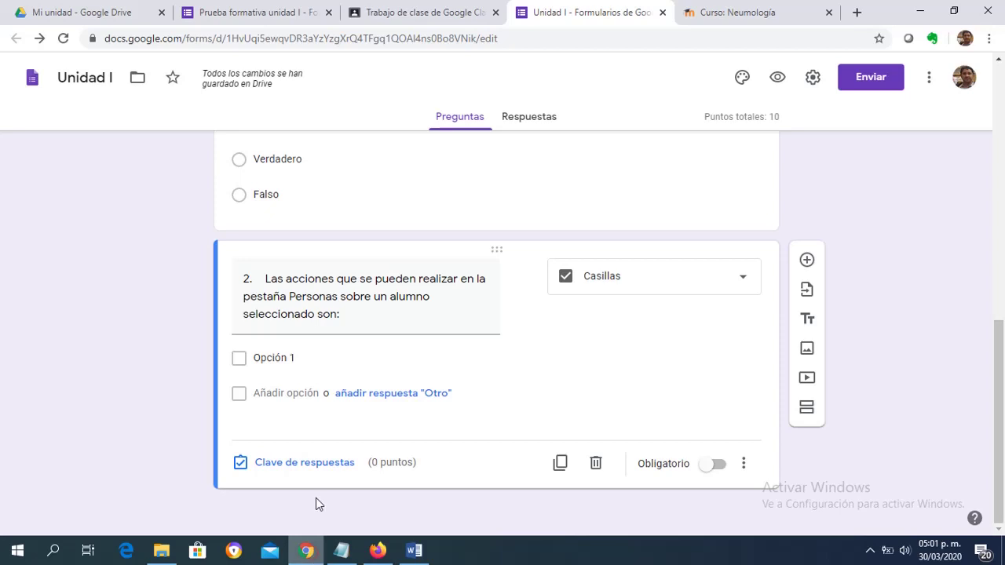
pyautogui.click(289, 357)
pyautogui.hotkey('ctrl', 'v')
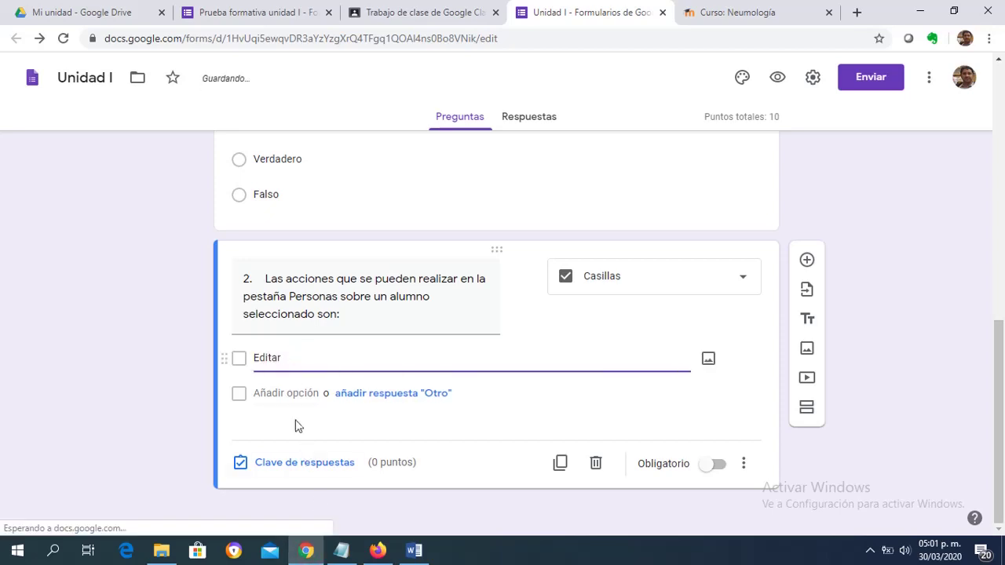
# Step: Add "Enviar correo electrónico" from the Word document as the second answer option of question 2
pyautogui.click(342, 552)
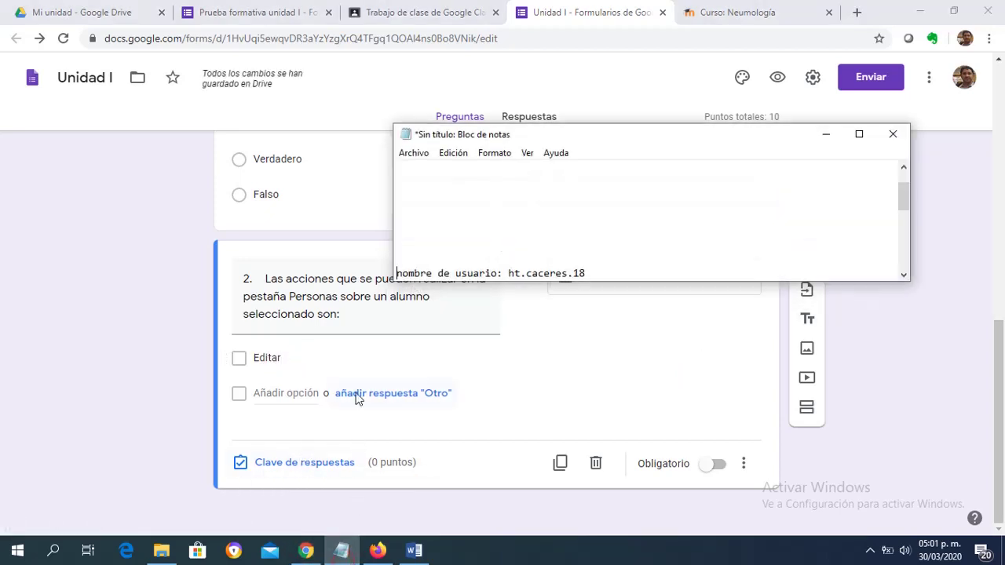
pyautogui.click(414, 550)
pyautogui.click(383, 355)
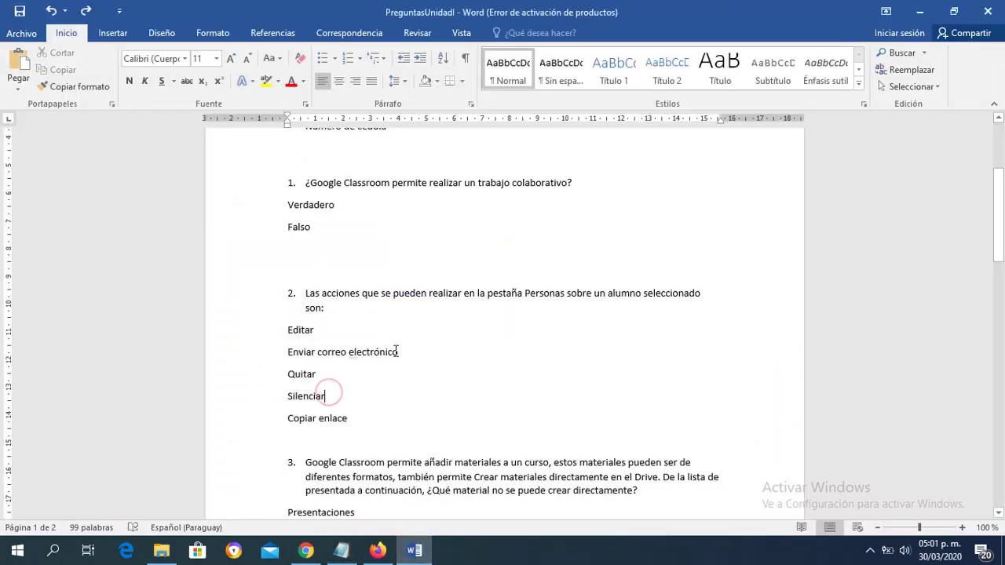
pyautogui.moveTo(400, 352); pyautogui.dragTo(304, 350)
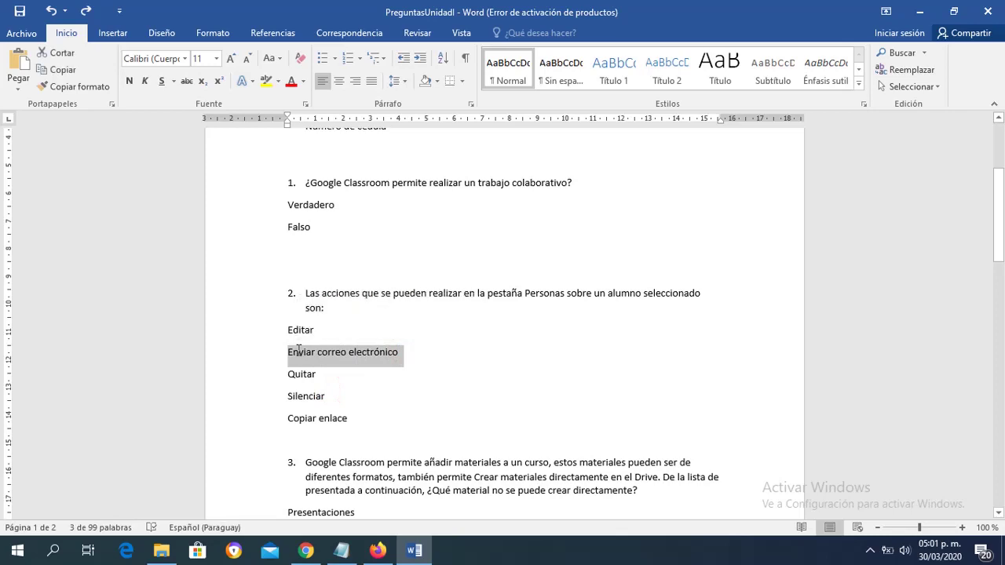
pyautogui.click(306, 551)
pyautogui.click(280, 393)
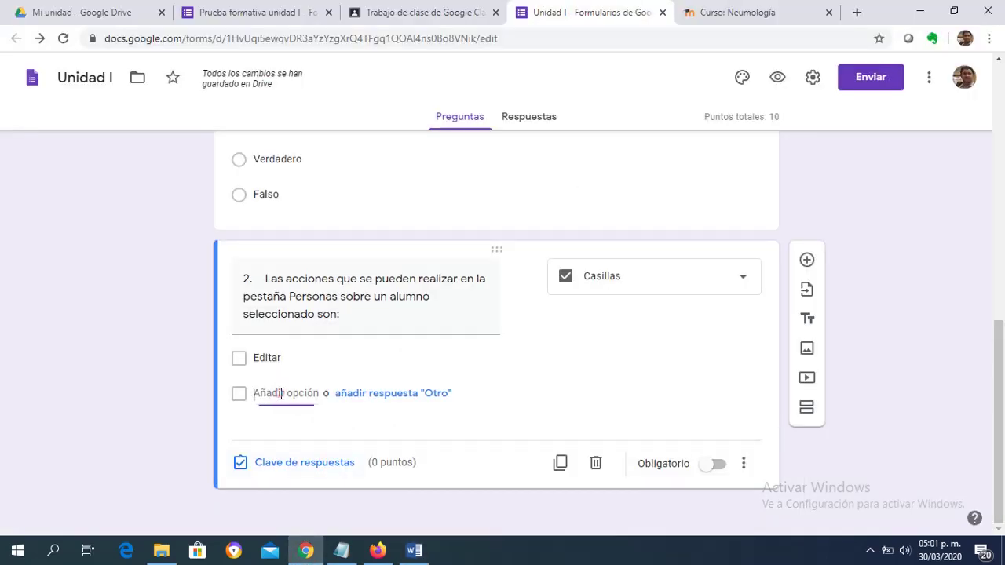
pyautogui.write('Enviar correo electrónico')
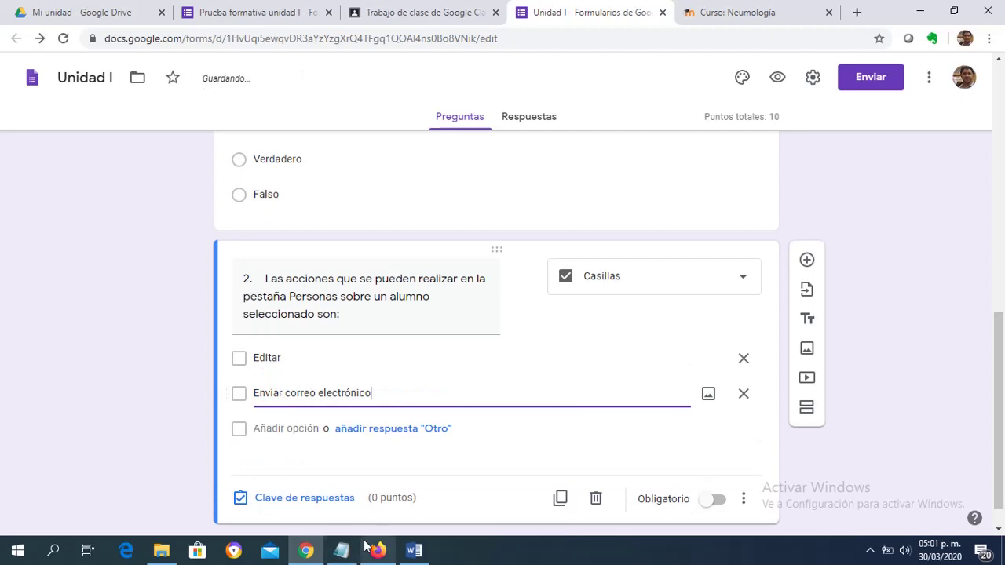
# Step: Copy "Quitar" from the Word document and add it as the third answer option of question 2
pyautogui.click(414, 550)
pyautogui.click(348, 428)
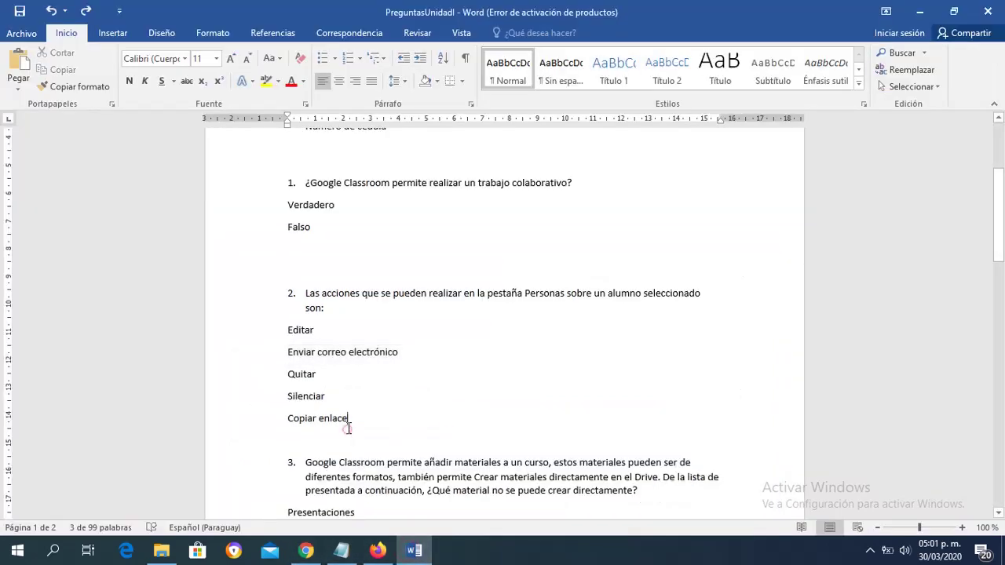
pyautogui.click(324, 379)
pyautogui.moveTo(324, 378); pyautogui.dragTo(288, 375)
pyautogui.hotkey('ctrl', 'c')
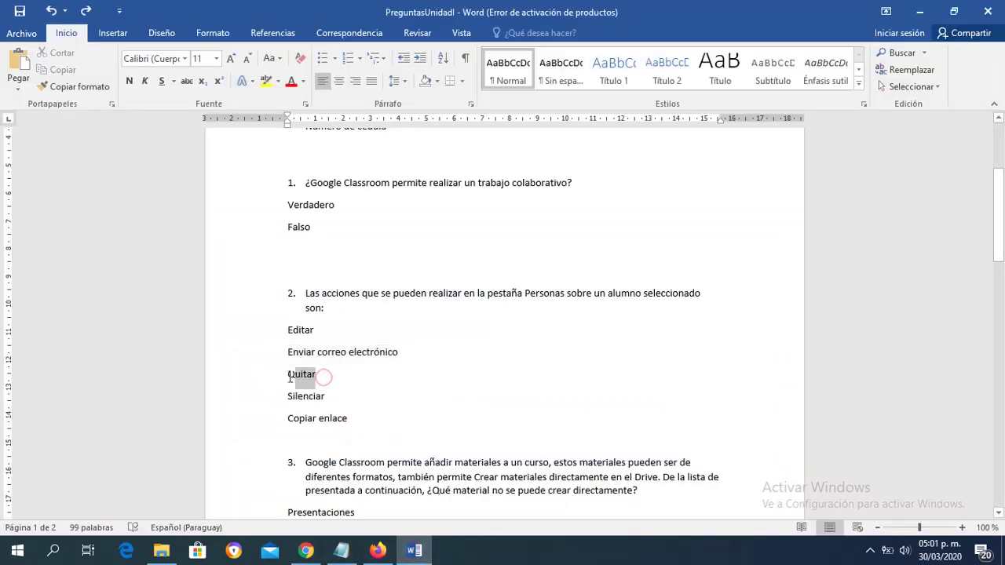
pyautogui.click(306, 547)
pyautogui.click(272, 428)
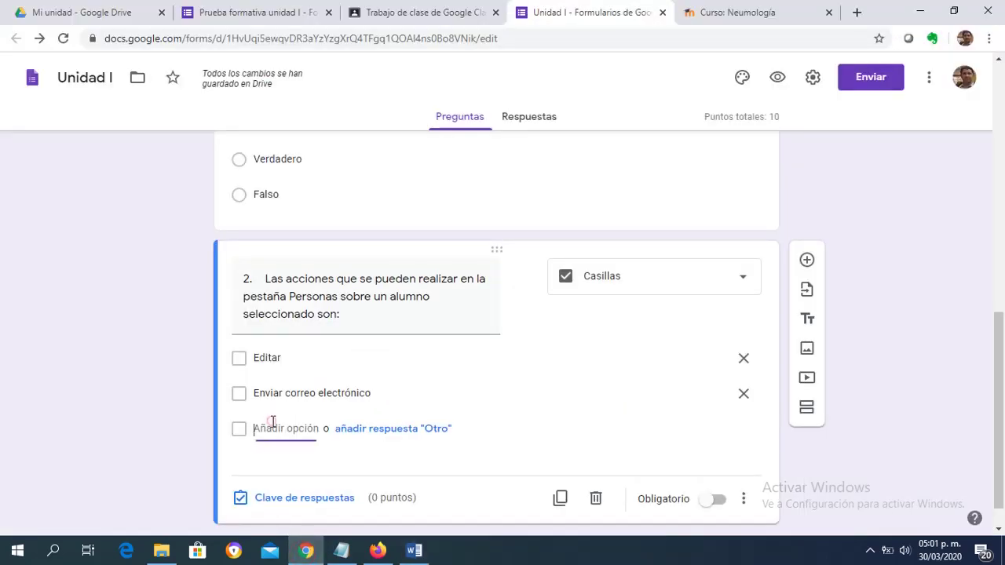
pyautogui.hotkey('ctrl', 'v')
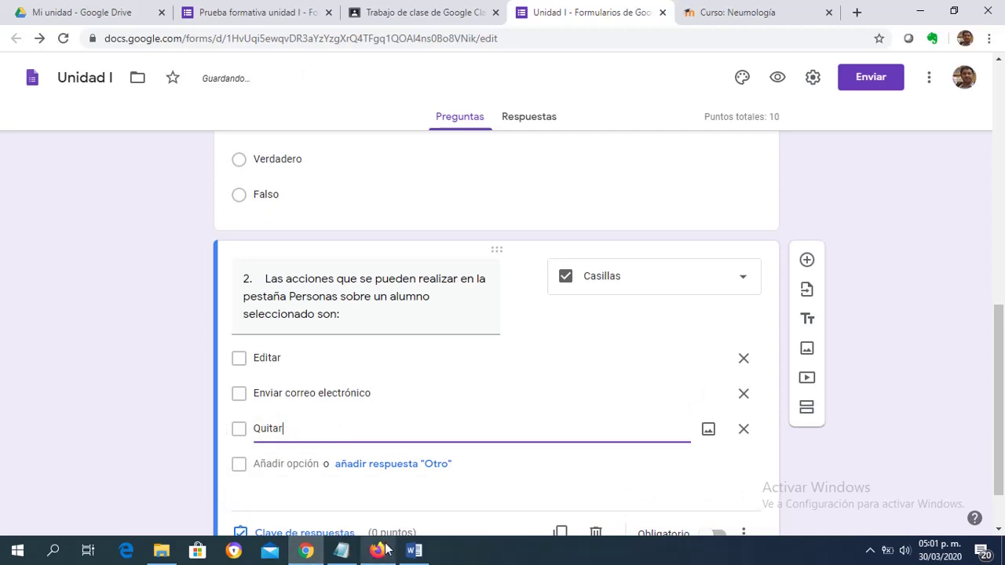
# Step: Copy "Silenciar" from the Word document and add it as the fourth answer option of question 2
pyautogui.click(414, 551)
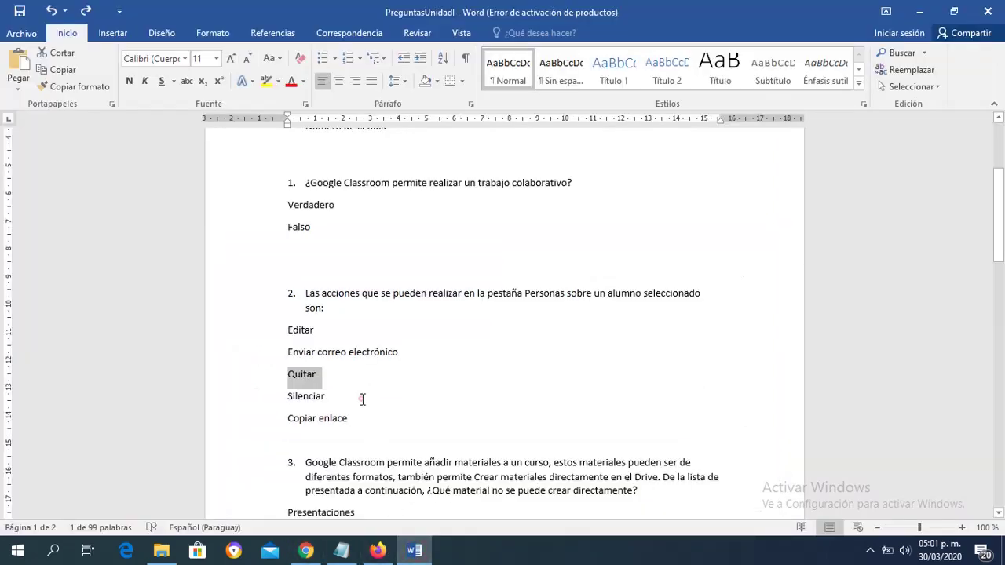
pyautogui.click(362, 399)
pyautogui.moveTo(328, 397); pyautogui.dragTo(287, 394)
pyautogui.hotkey('ctrl', 'c')
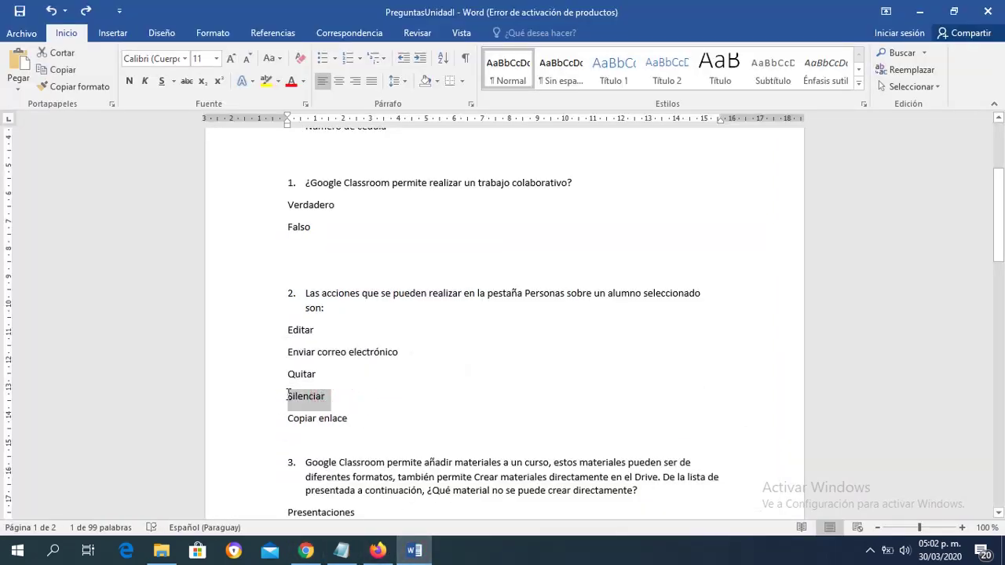
pyautogui.click(306, 550)
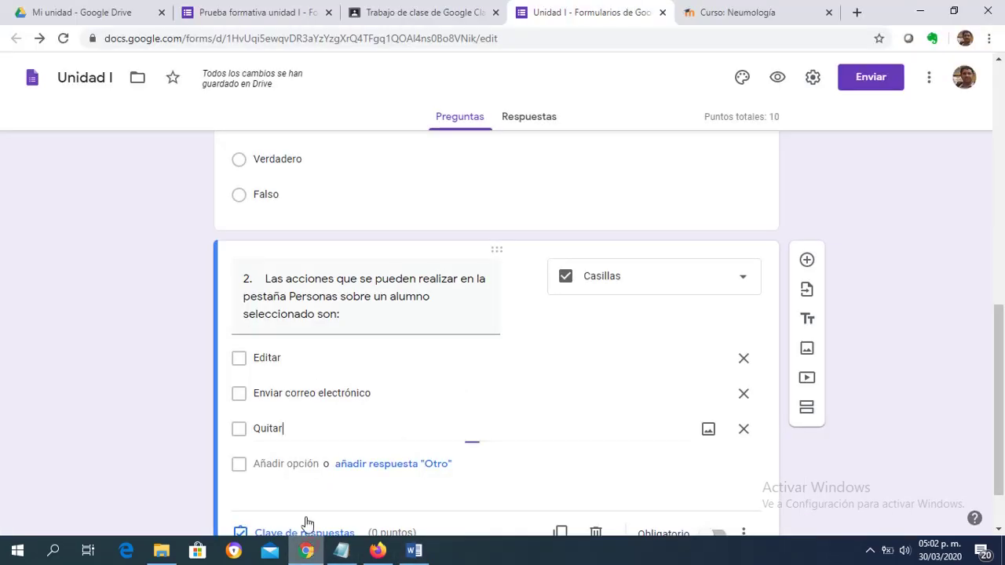
pyautogui.click(281, 462)
pyautogui.hotkey('ctrl', 'v')
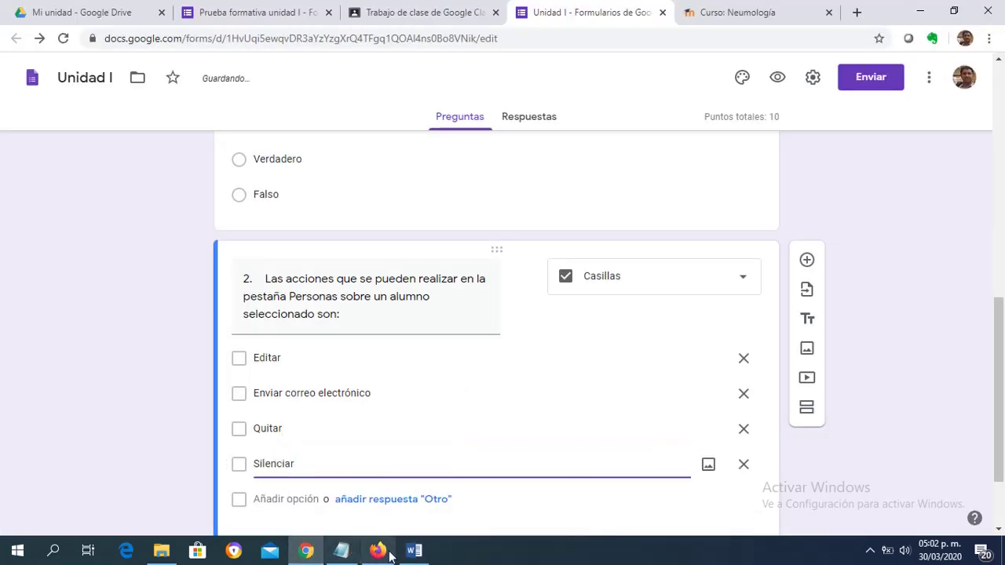
# Step: Copy "Copiar enlace" from the Word document and add it as the fifth answer option of question 2
pyautogui.click(413, 550)
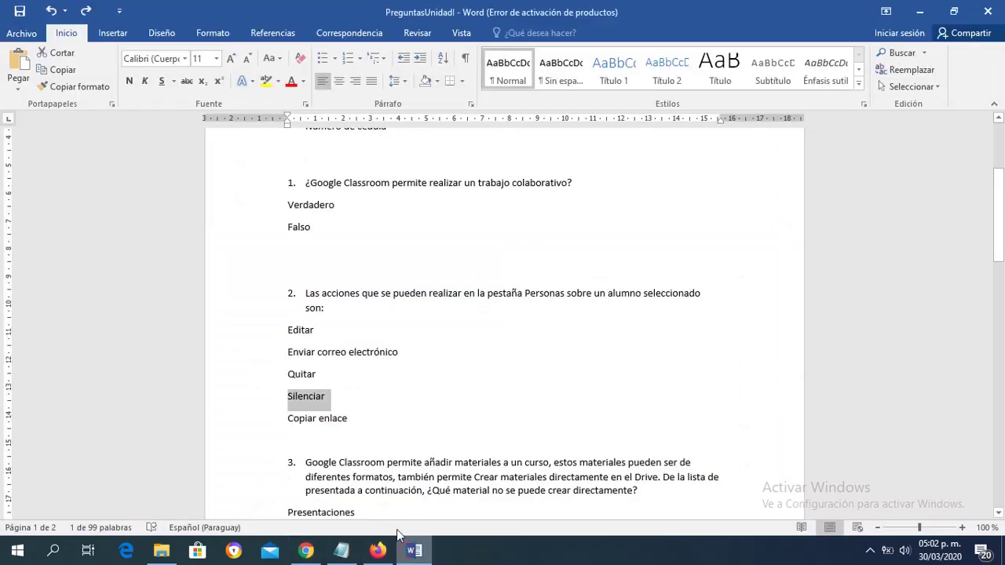
pyautogui.click(364, 418)
pyautogui.moveTo(364, 418); pyautogui.dragTo(290, 420)
pyautogui.hotkey('ctrl', 'c')
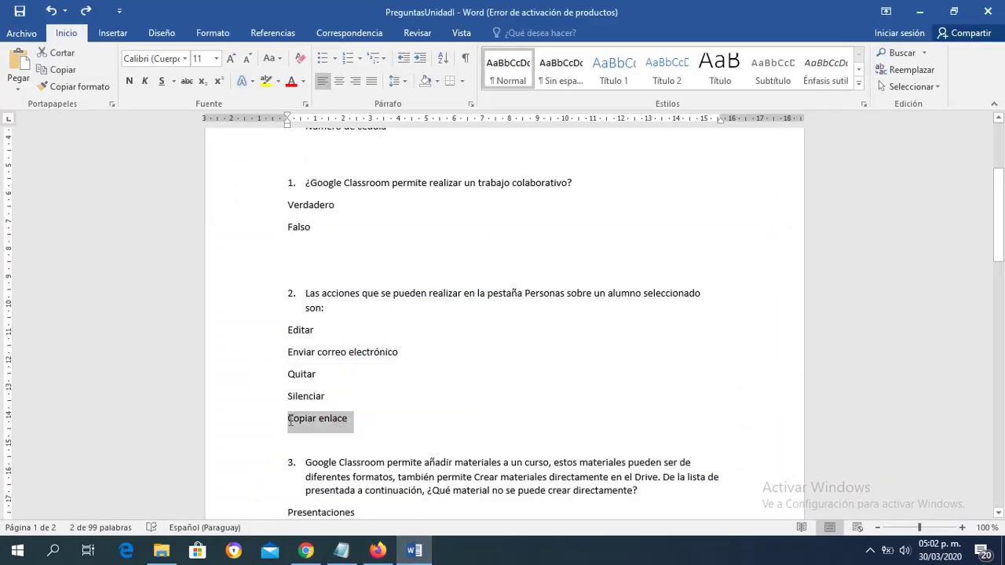
pyautogui.click(306, 550)
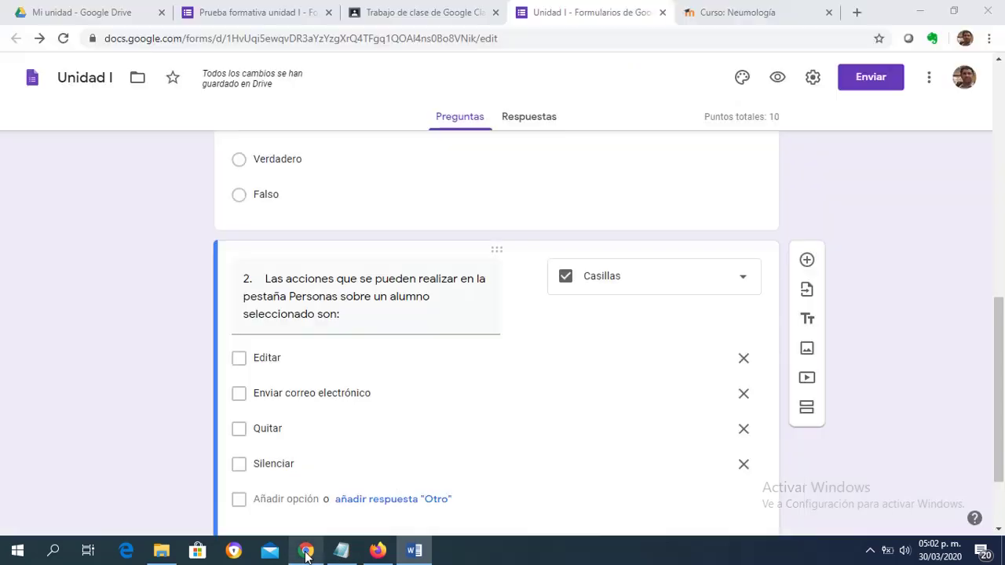
pyautogui.click(277, 499)
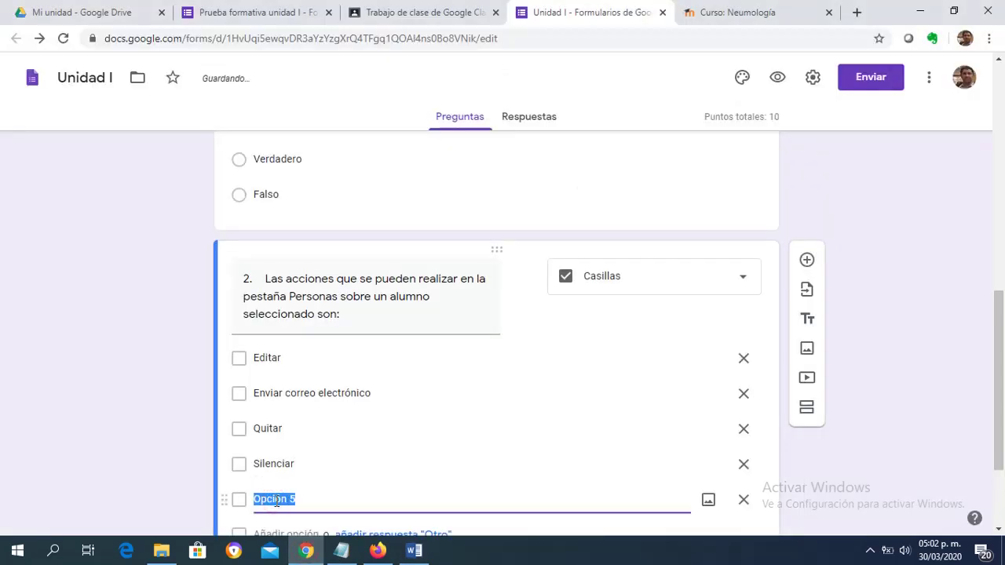
pyautogui.hotkey('ctrl', 'v')
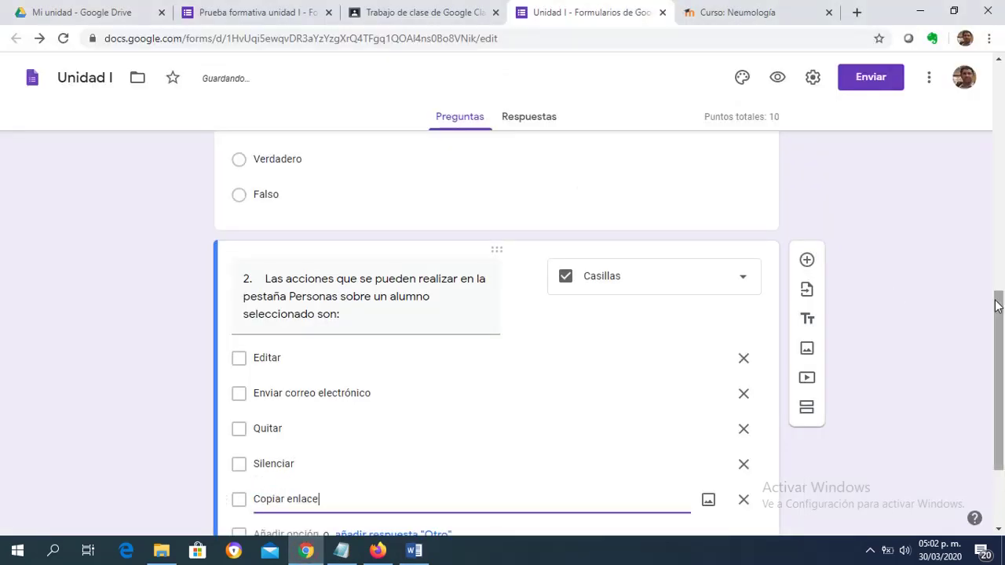
# Step: Make question 2 required and mark "Enviar correo electrónico", "Quitar" and "Silenciar" as correct in its answer key
pyautogui.scroll(-3, 997, 314)
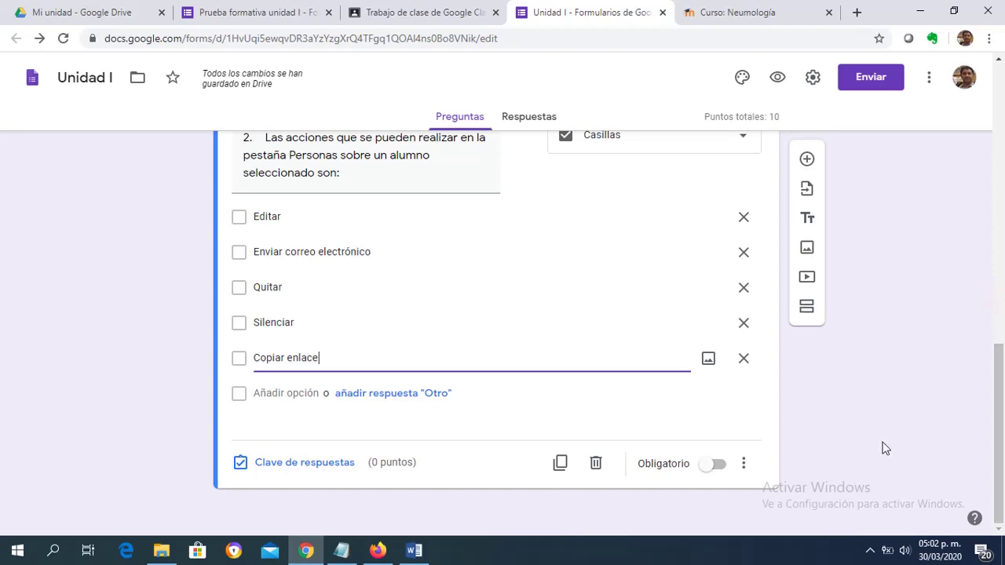
pyautogui.click(715, 465)
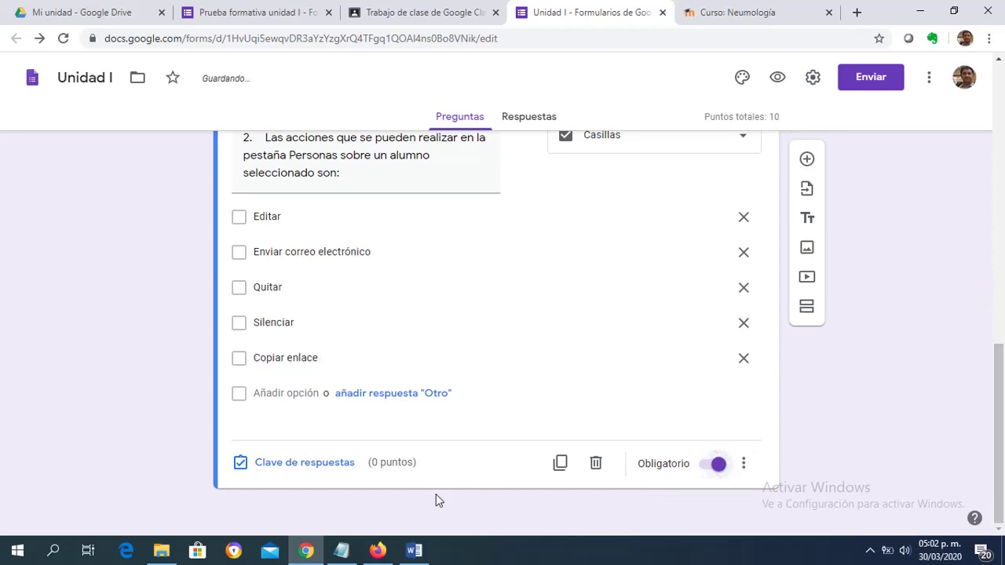
pyautogui.click(314, 464)
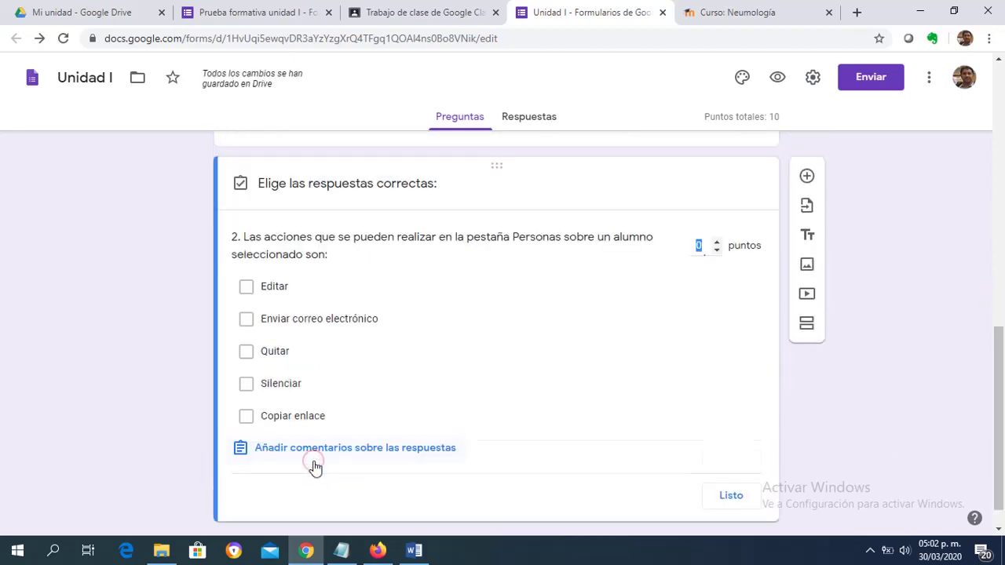
pyautogui.click(341, 325)
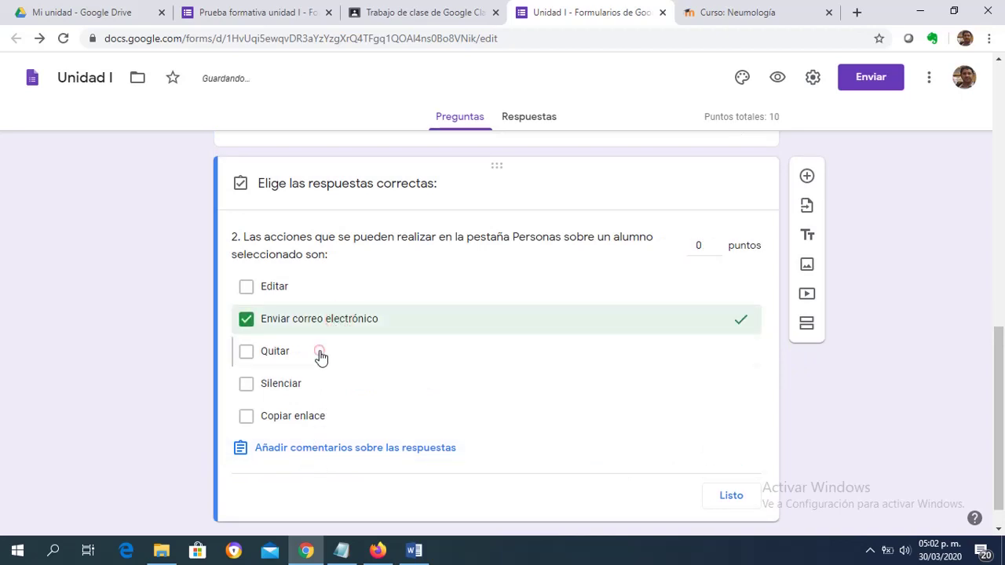
pyautogui.click(320, 355)
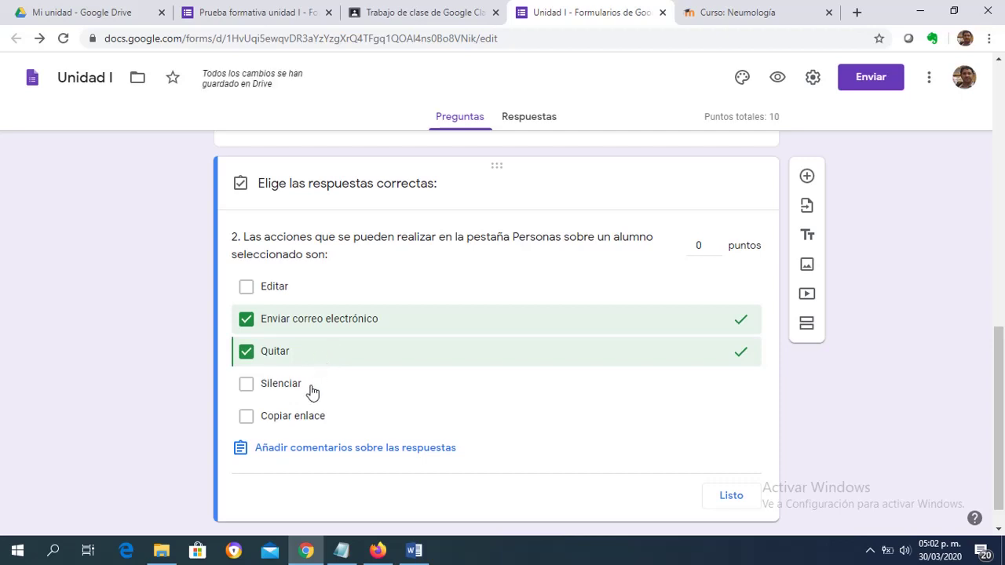
pyautogui.click(312, 392)
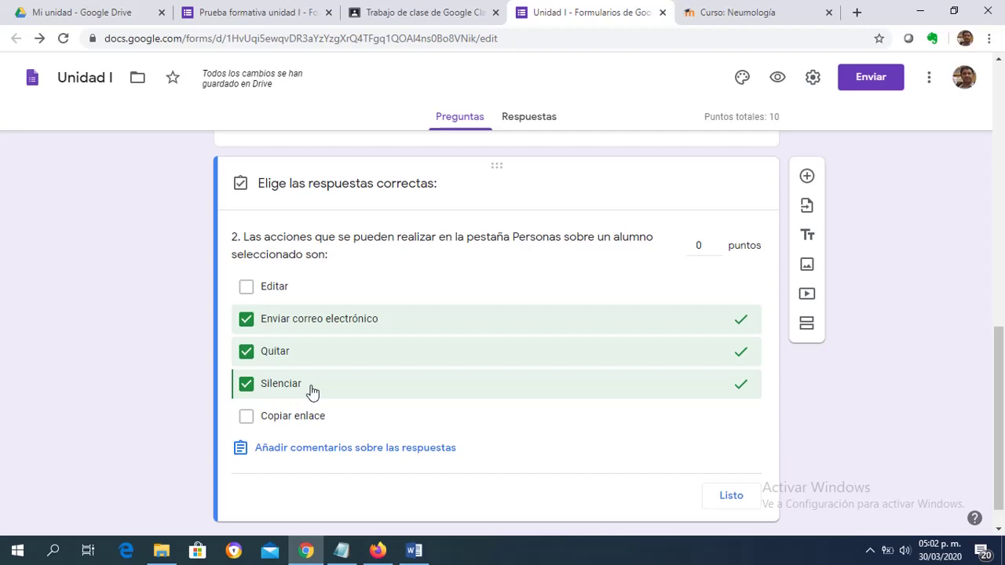
# Step: Set the value of question 2 to 10 points and finish its answer key
pyautogui.click(696, 243)
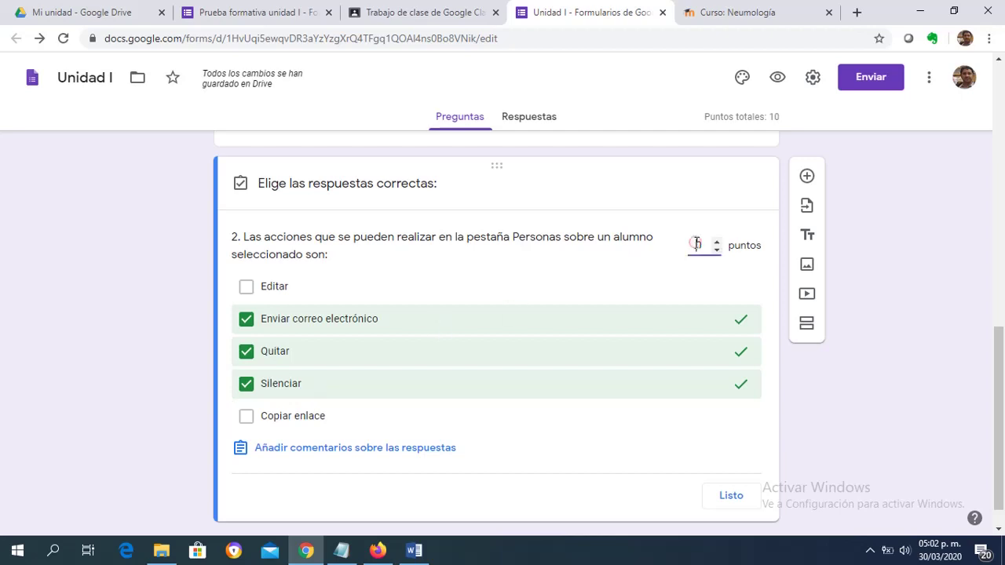
pyautogui.write('1')
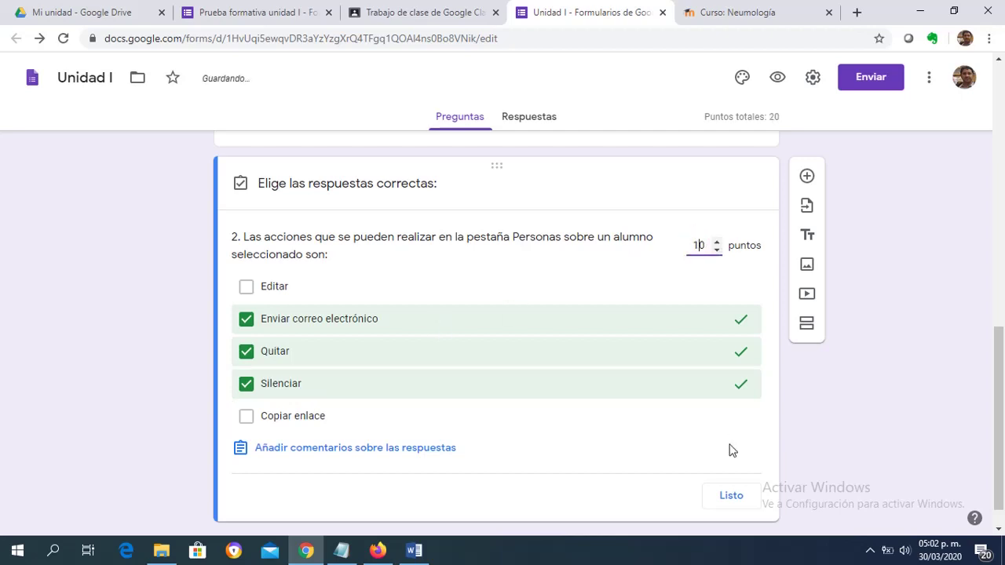
pyautogui.click(726, 494)
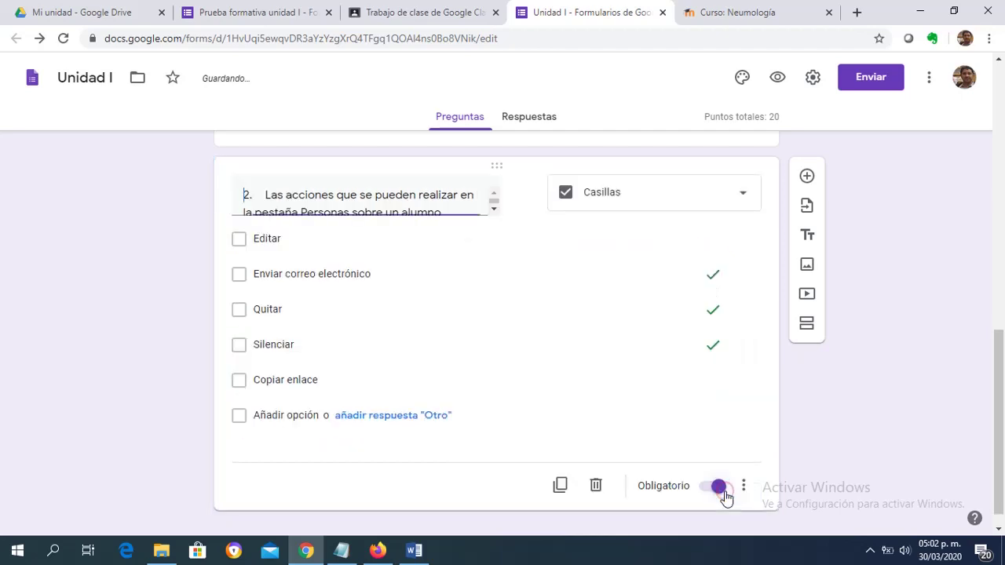
# Step: Add a new "Varias opciones" question using the text of question 3 about Google Classroom materials copied from the Word document
pyautogui.click(806, 178)
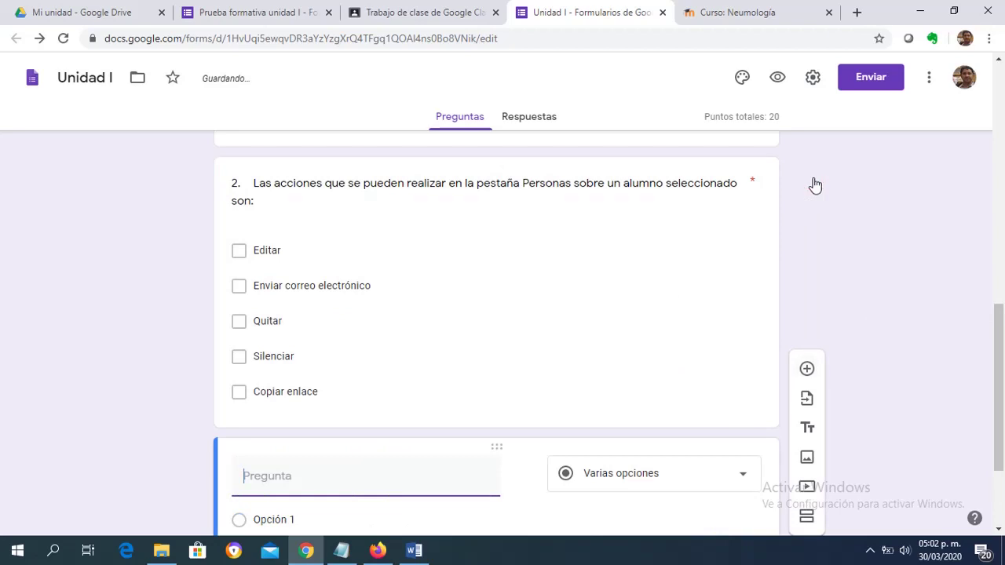
pyautogui.click(414, 550)
pyautogui.click(491, 418)
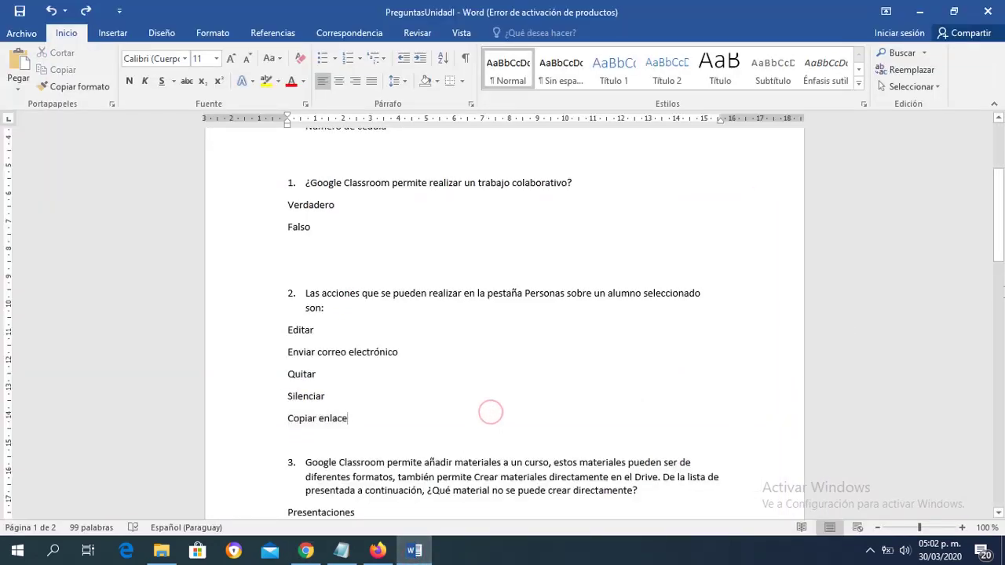
pyautogui.moveTo(1002, 199); pyautogui.dragTo(1002, 231)
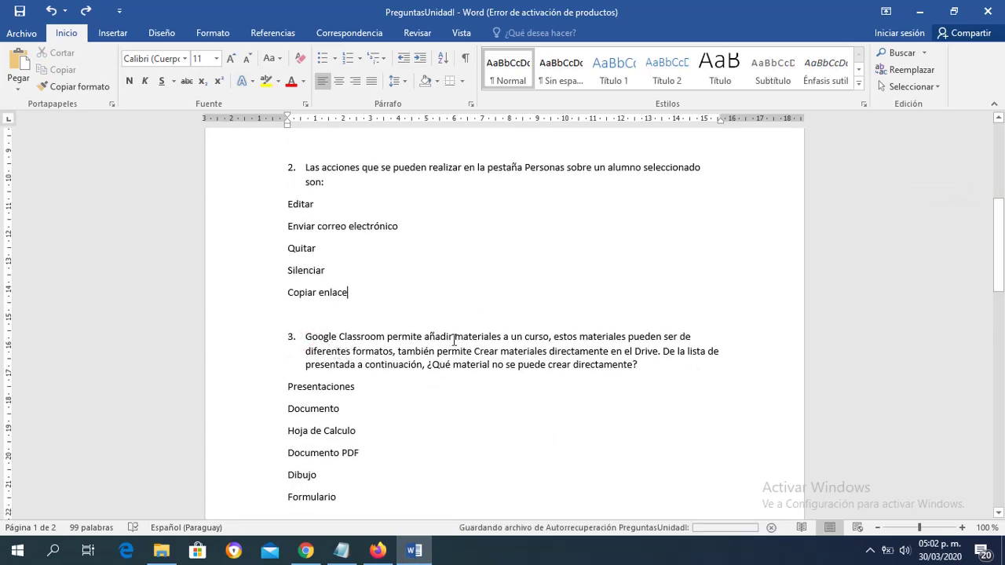
pyautogui.click(306, 337)
pyautogui.moveTo(308, 342); pyautogui.dragTo(654, 363)
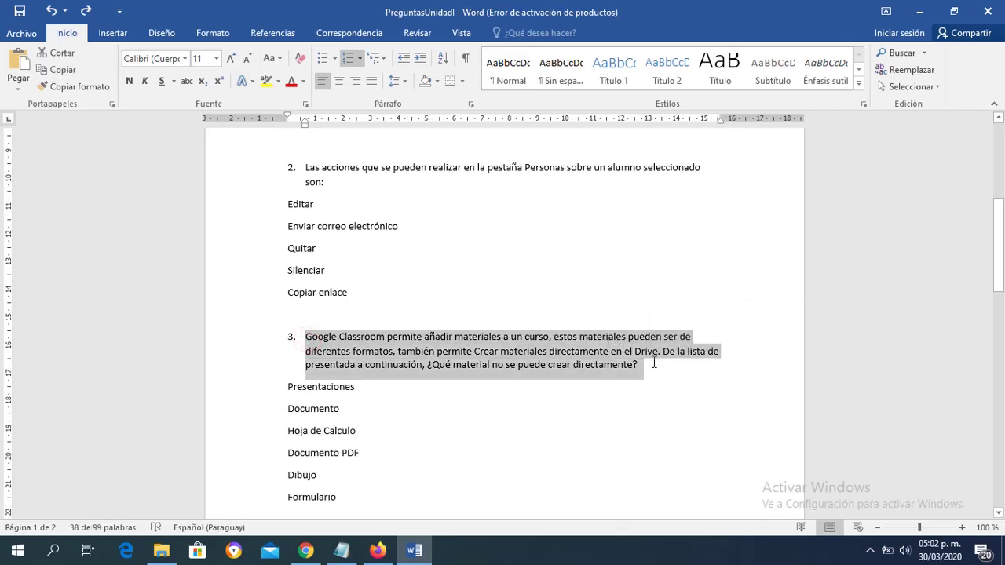
pyautogui.click(306, 550)
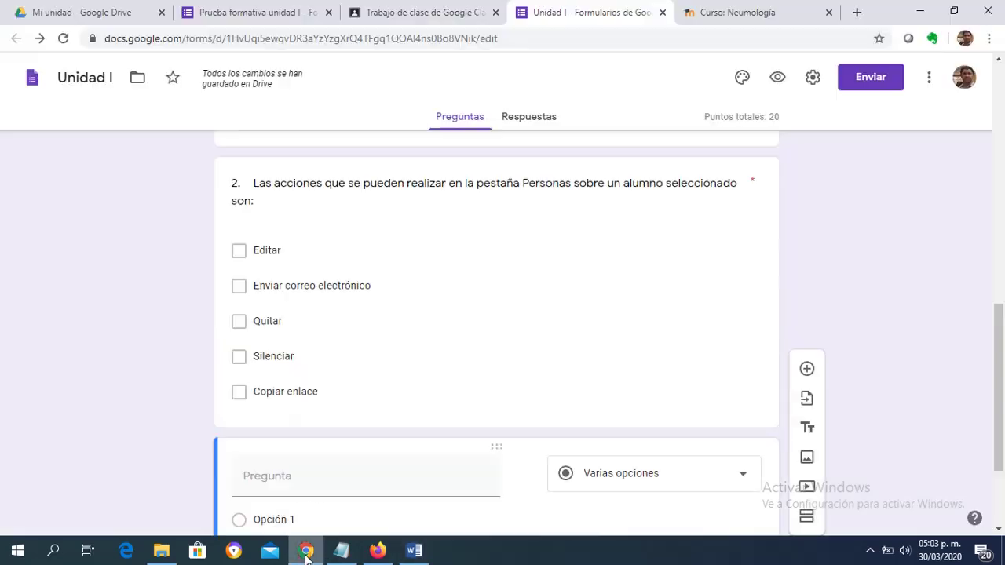
pyautogui.write('3.\tGoogle Classroom permite añadir materiales a un curso, estos materiales pueden ser de diferentes formatos, también permite Crear materiales directamente en el Drive. De la lista de presentada a continuación, ¿Qué material no se puede crear directamente?')
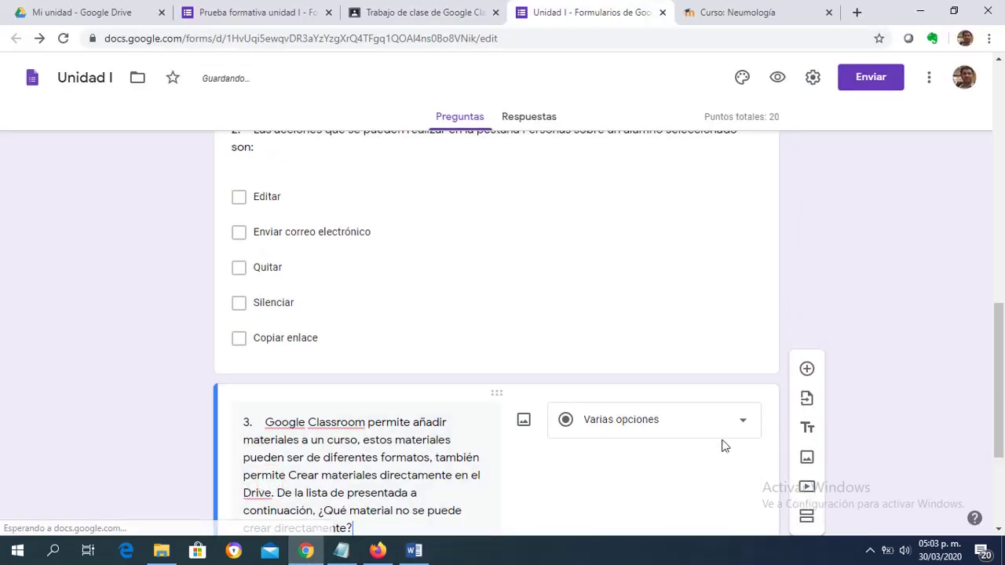
pyautogui.click(685, 430)
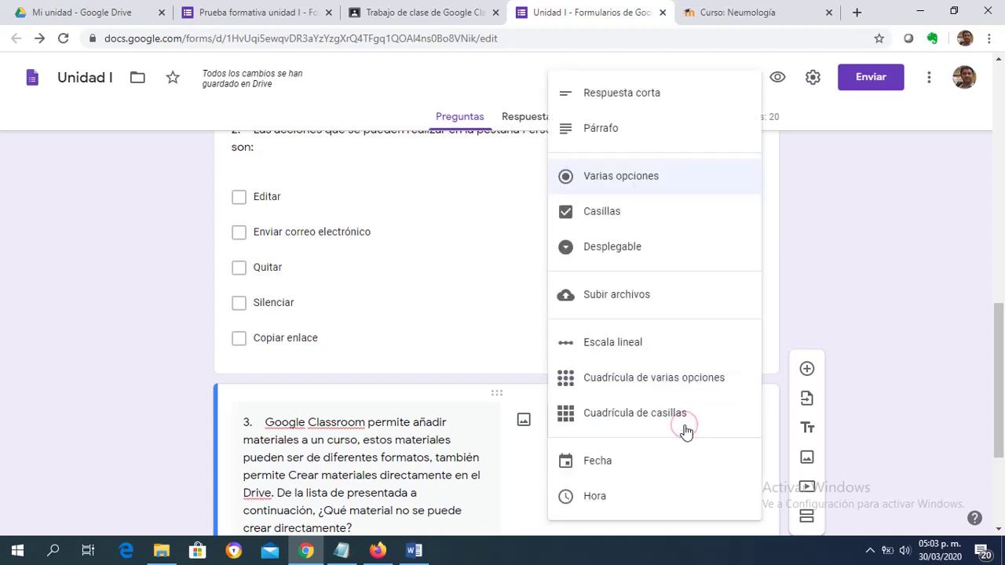
pyautogui.click(681, 175)
# Step: Copy "Presentaciones" from the Word document and enter it as the first answer option of question 3
pyautogui.moveTo(1000, 330); pyautogui.dragTo(1001, 400)
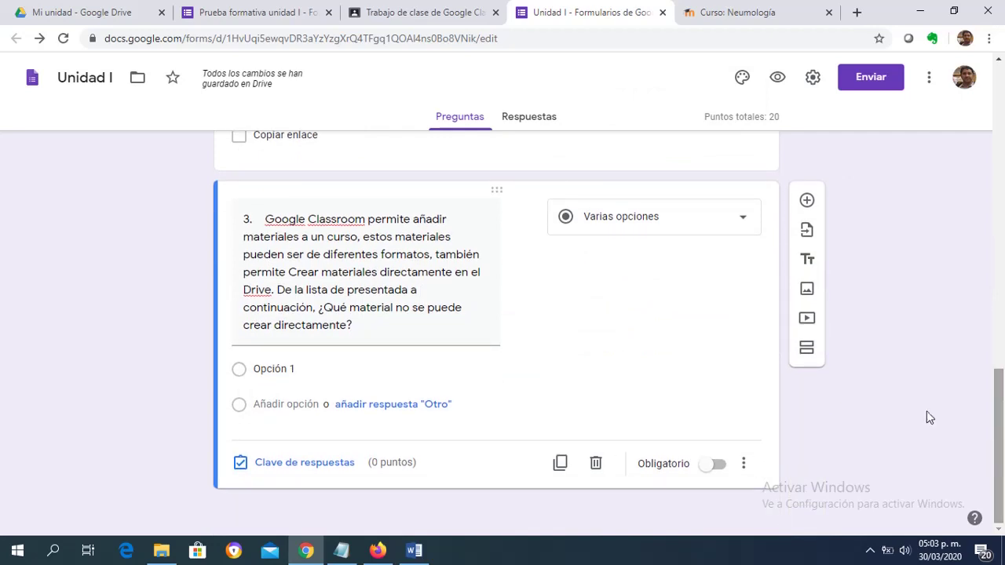
pyautogui.moveTo(413, 554)
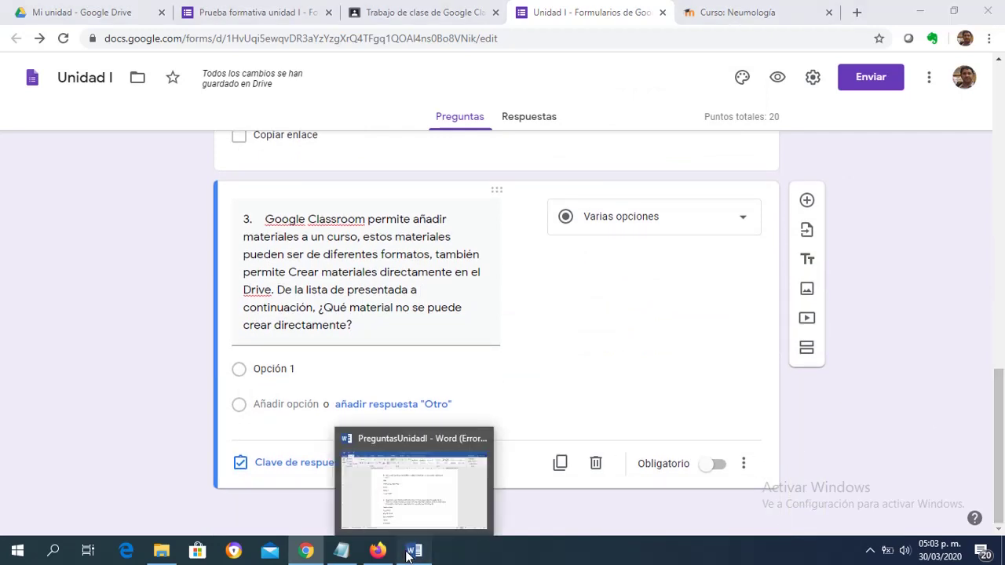
pyautogui.click(415, 500)
pyautogui.click(412, 502)
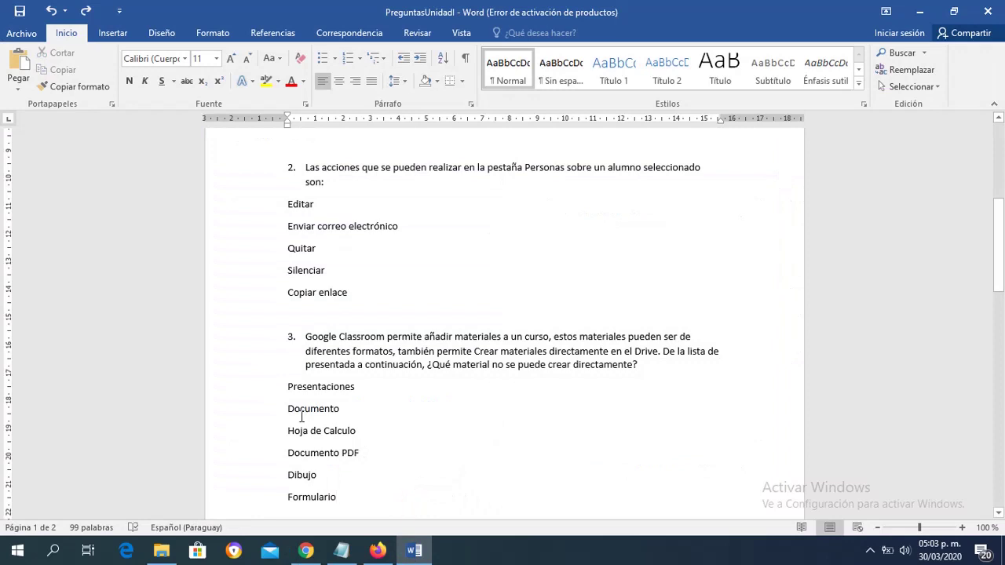
pyautogui.moveTo(290, 386); pyautogui.dragTo(357, 386)
pyautogui.hotkey('ctrl', 'c')
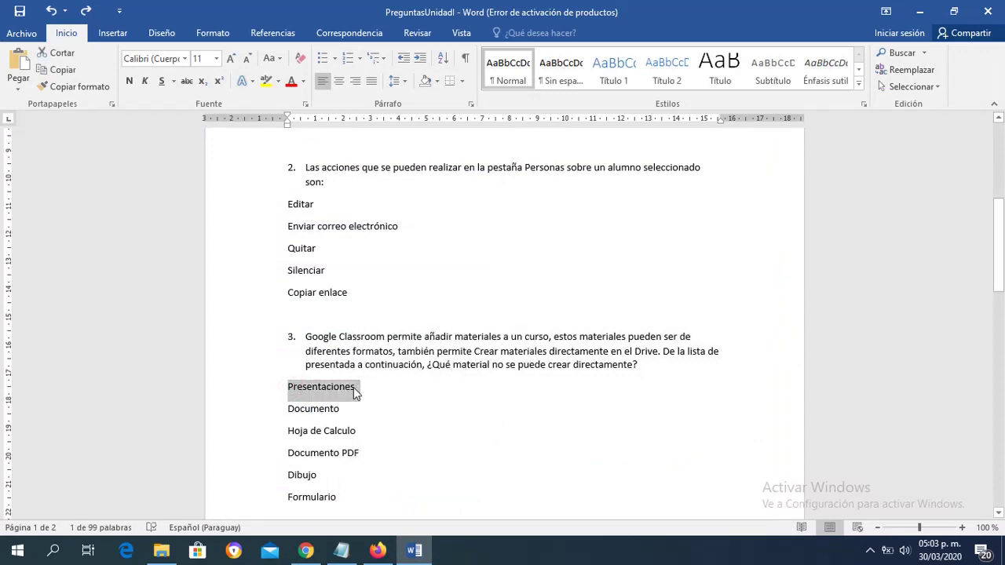
pyautogui.click(309, 553)
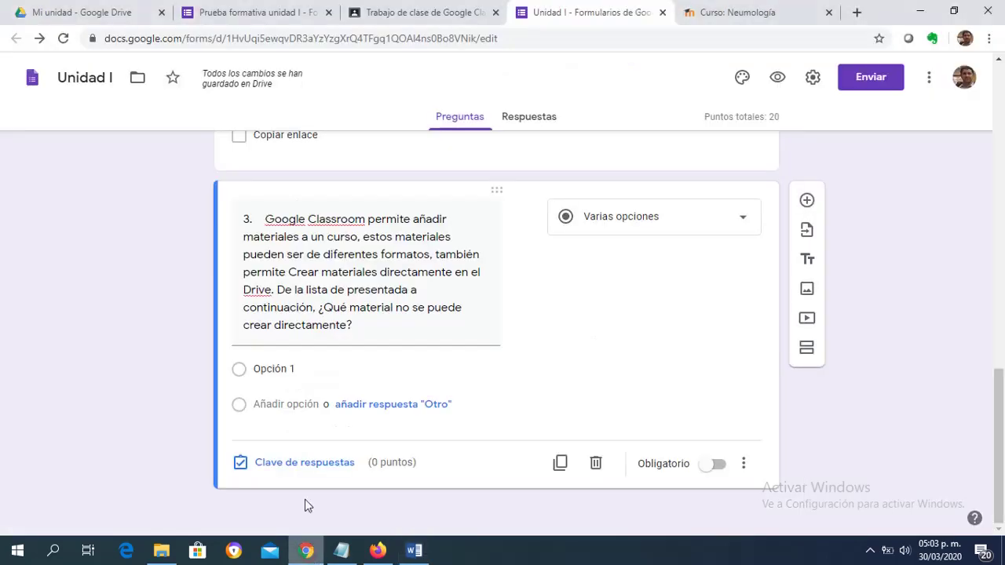
pyautogui.click(263, 366)
pyautogui.hotkey('ctrl', 'v')
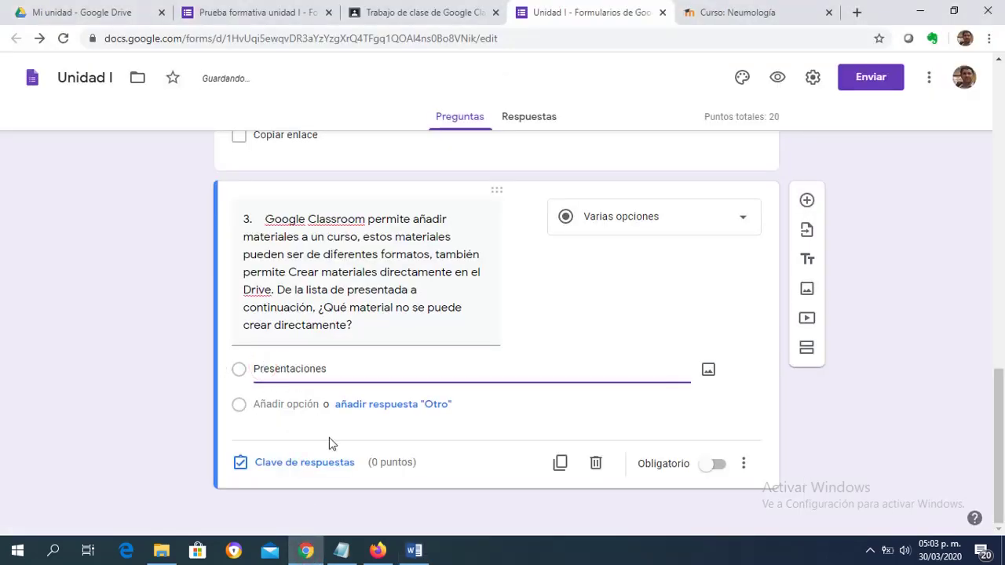
# Step: Copy "Documento" from the Word document and add it as the second answer option of question 3
pyautogui.click(412, 550)
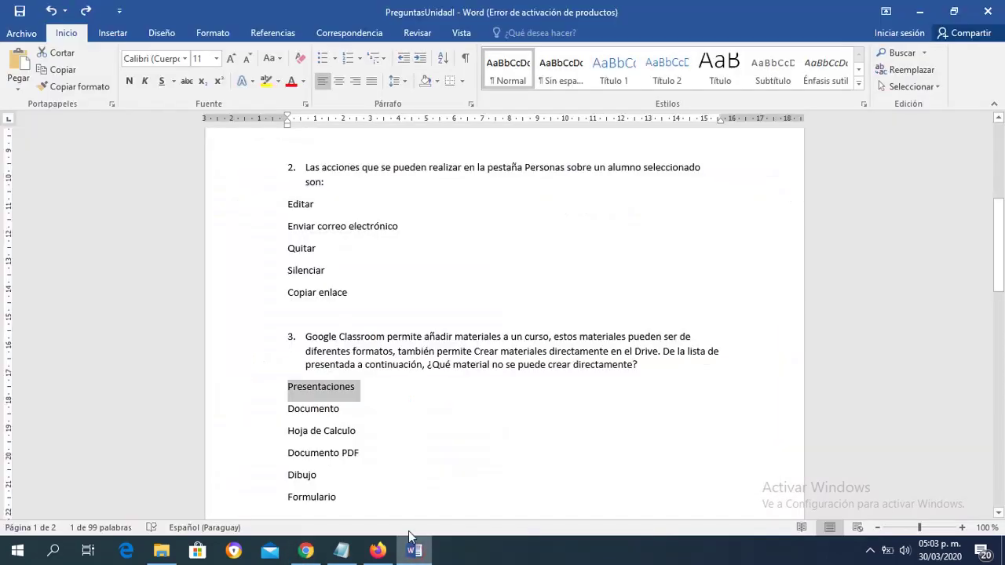
pyautogui.click(385, 422)
pyautogui.moveTo(285, 408); pyautogui.dragTo(339, 405)
pyautogui.hotkey('ctrl', 'c')
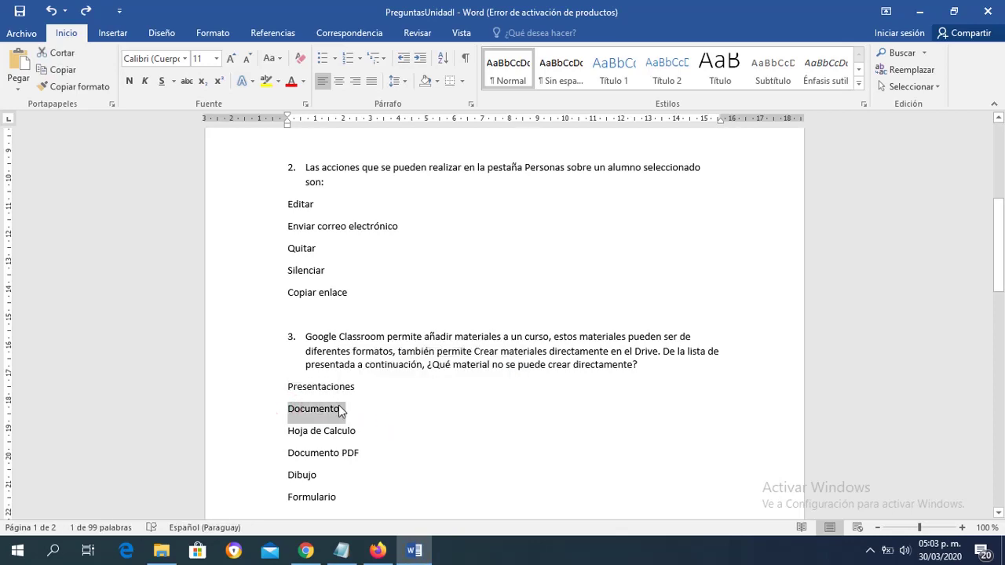
pyautogui.click(306, 549)
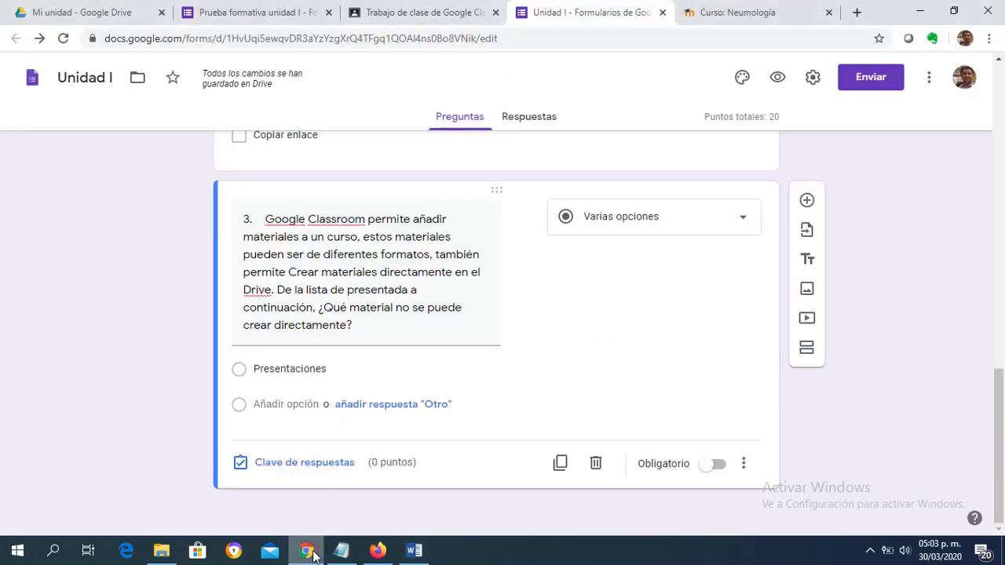
pyautogui.click(283, 404)
pyautogui.hotkey('ctrl', 'v')
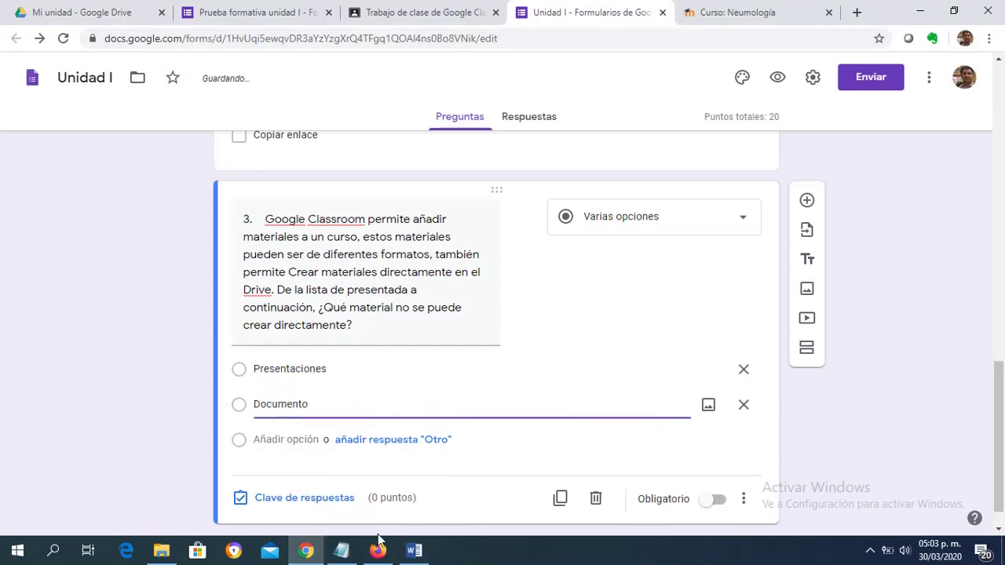
# Step: Copy "Hoja de Calculo" from the Word document and add it as the third answer option of question 3
pyautogui.click(413, 552)
pyautogui.click(383, 440)
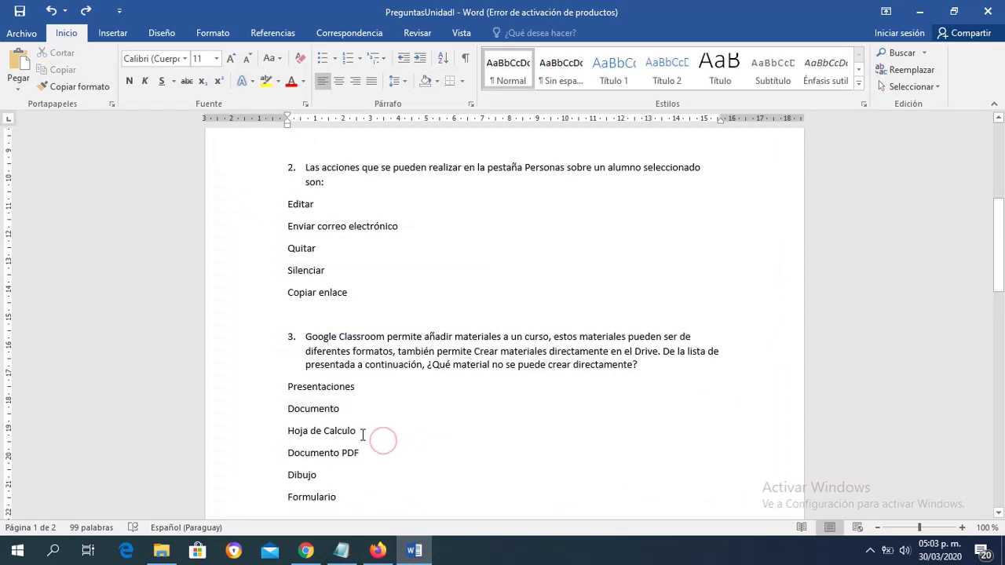
pyautogui.moveTo(360, 435); pyautogui.dragTo(293, 437)
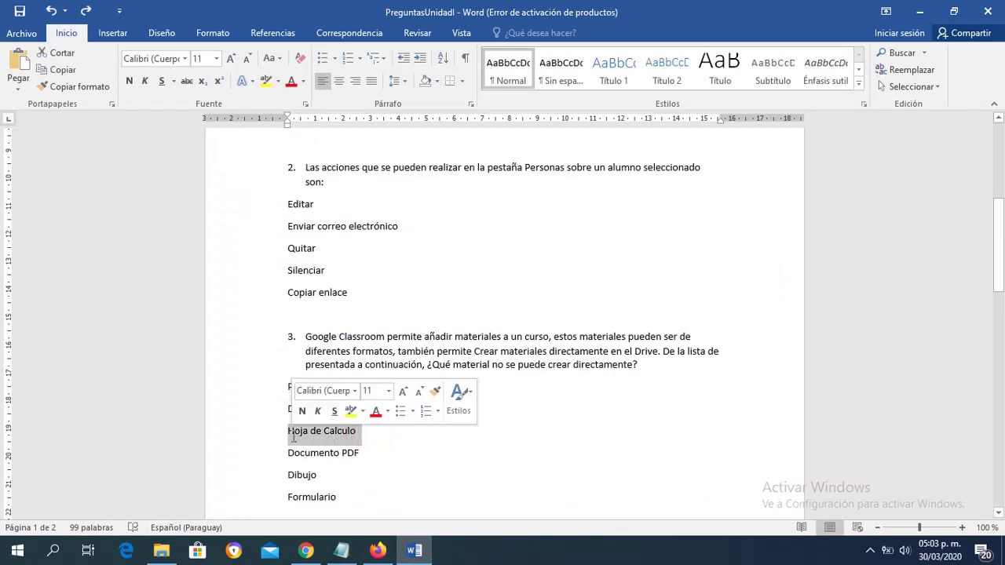
pyautogui.click(310, 553)
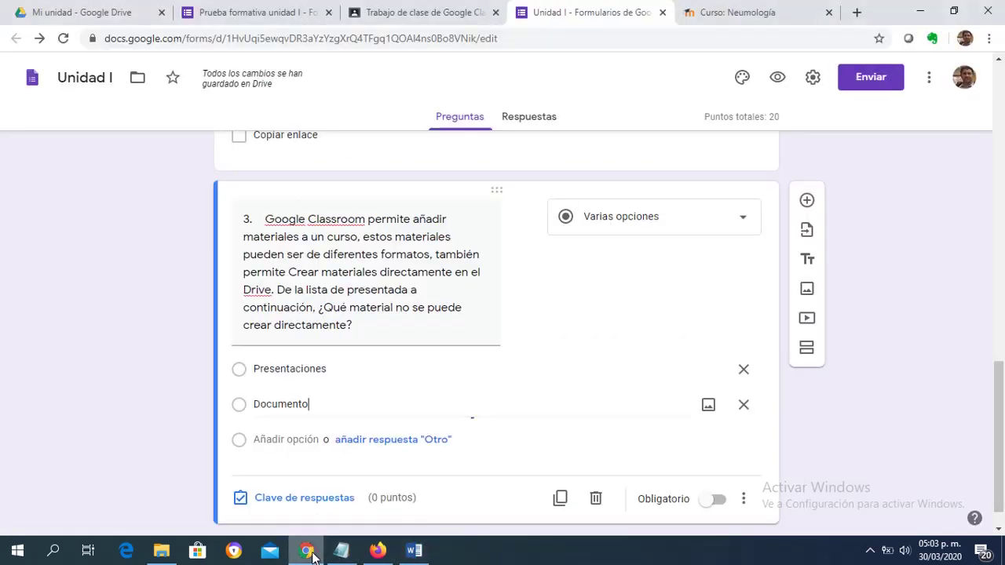
pyautogui.click(269, 442)
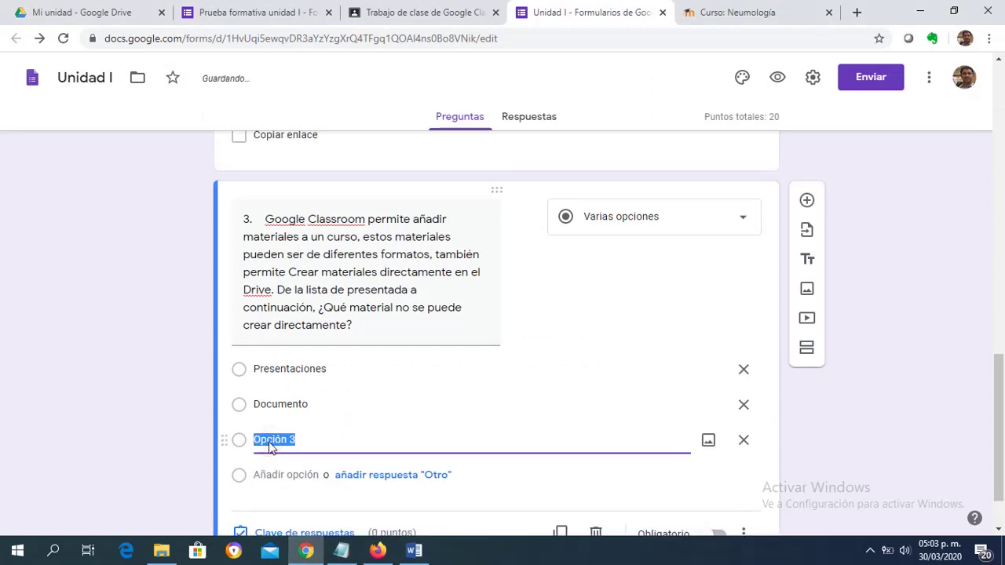
pyautogui.hotkey('ctrl', 'v')
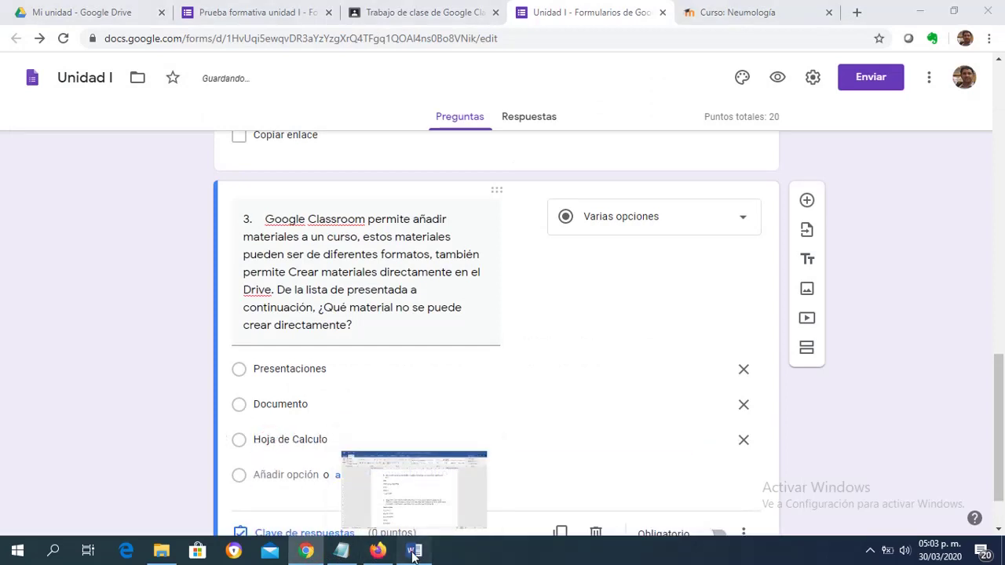
# Step: Copy "Documento PDF" from the Word document and add it as the fourth answer option of question 3
pyautogui.click(413, 550)
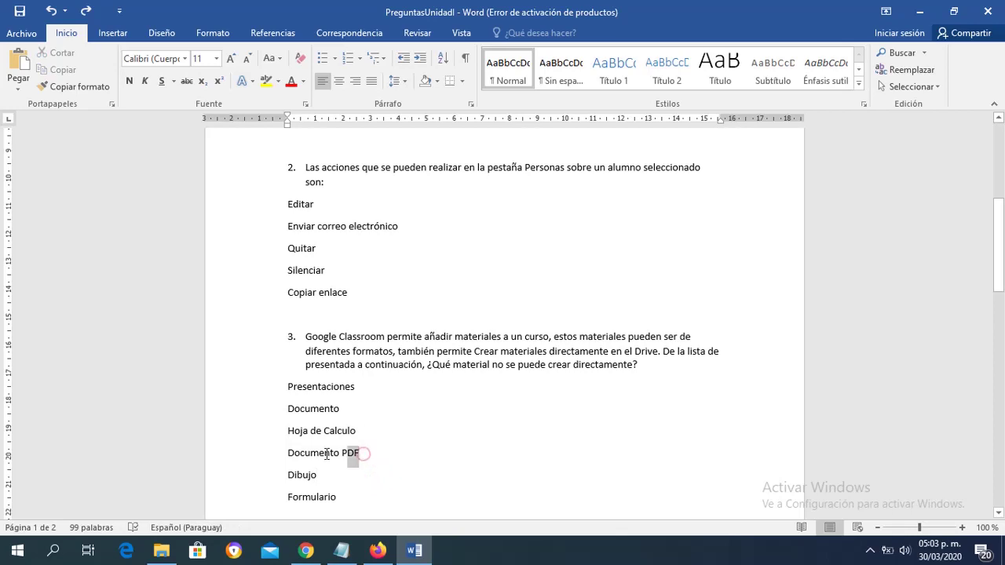
pyautogui.moveTo(361, 453); pyautogui.dragTo(307, 459)
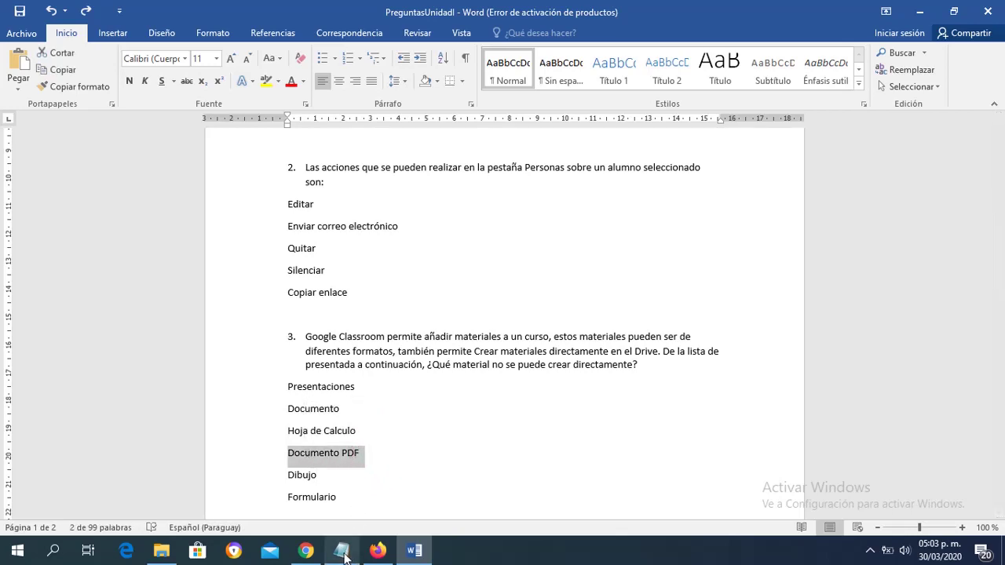
pyautogui.click(299, 494)
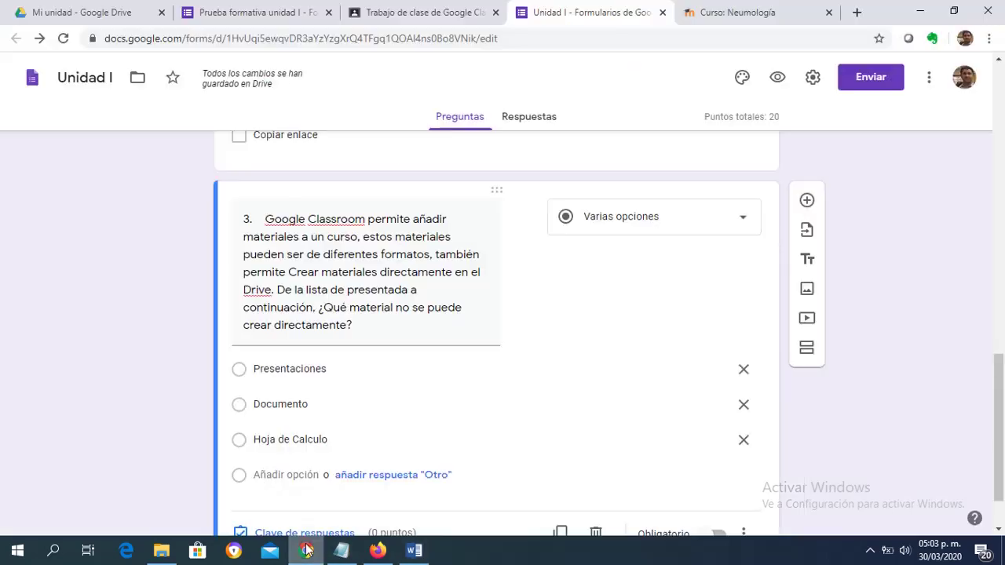
pyautogui.click(277, 474)
pyautogui.hotkey('ctrl', 'v')
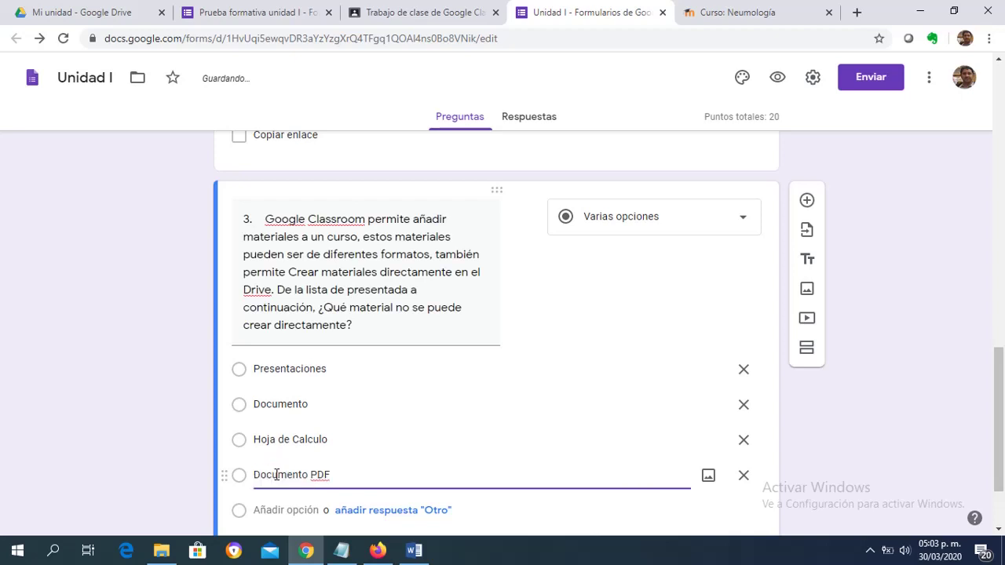
# Step: Copy "Dibujo" from the Word document and add it as the fifth answer option of question 3
pyautogui.click(414, 550)
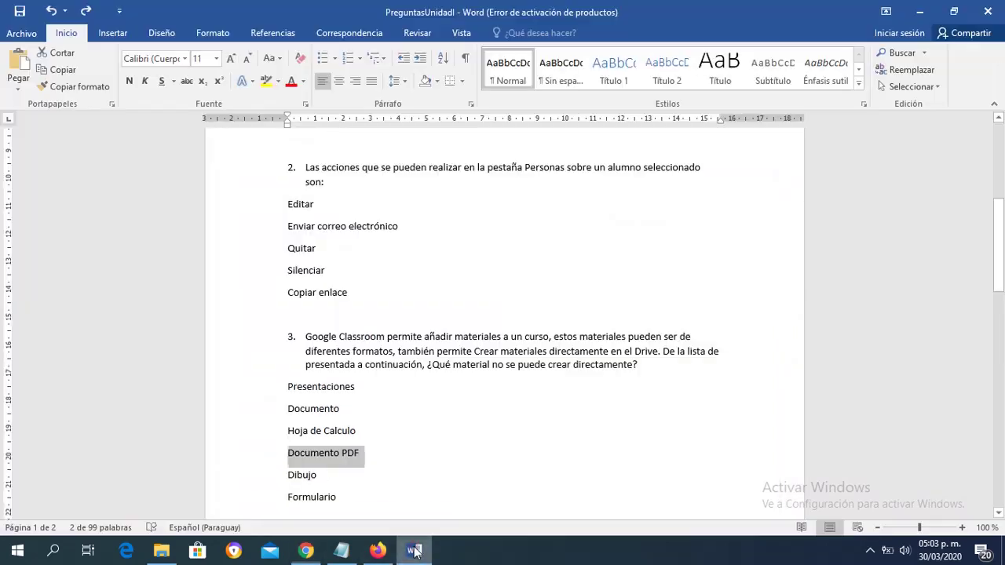
pyautogui.click(425, 458)
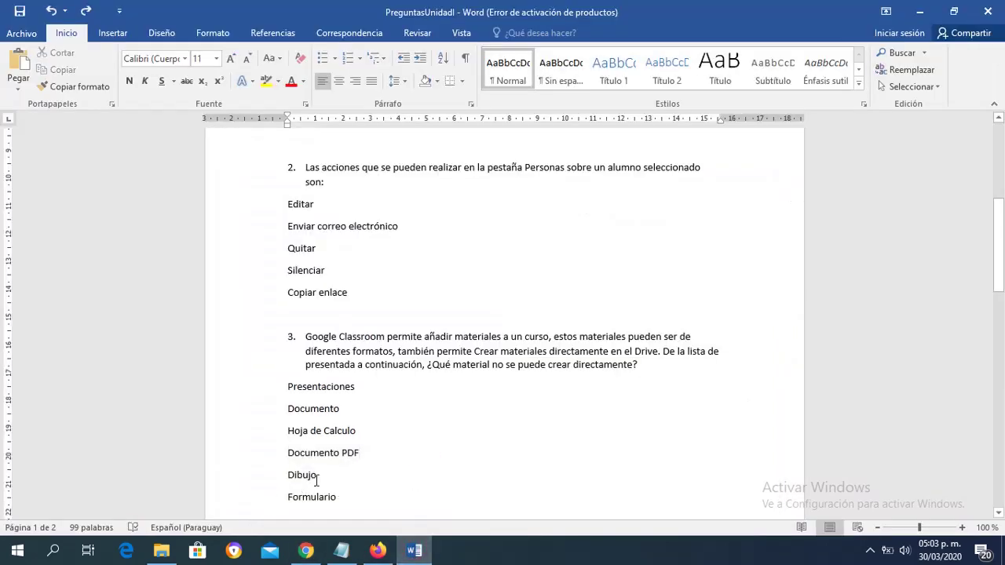
pyautogui.moveTo(321, 476); pyautogui.dragTo(289, 477)
pyautogui.hotkey('ctrl', 'c')
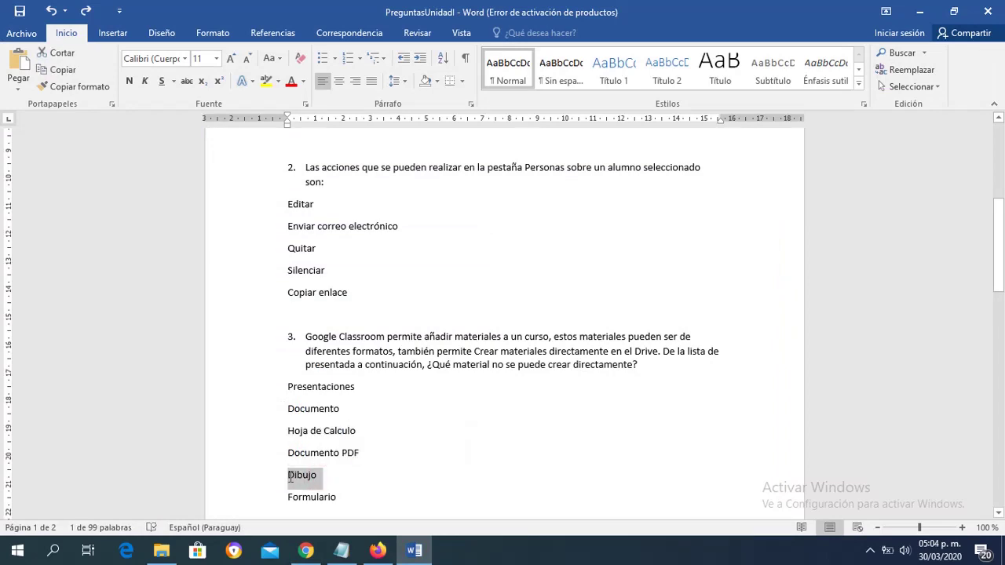
pyautogui.moveTo(306, 550)
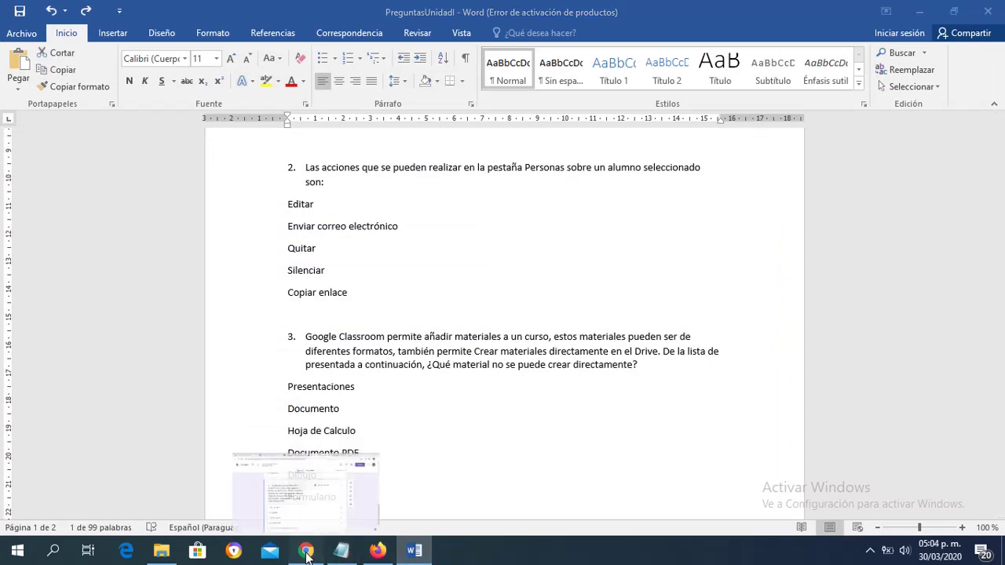
pyautogui.click(284, 510)
pyautogui.click(269, 508)
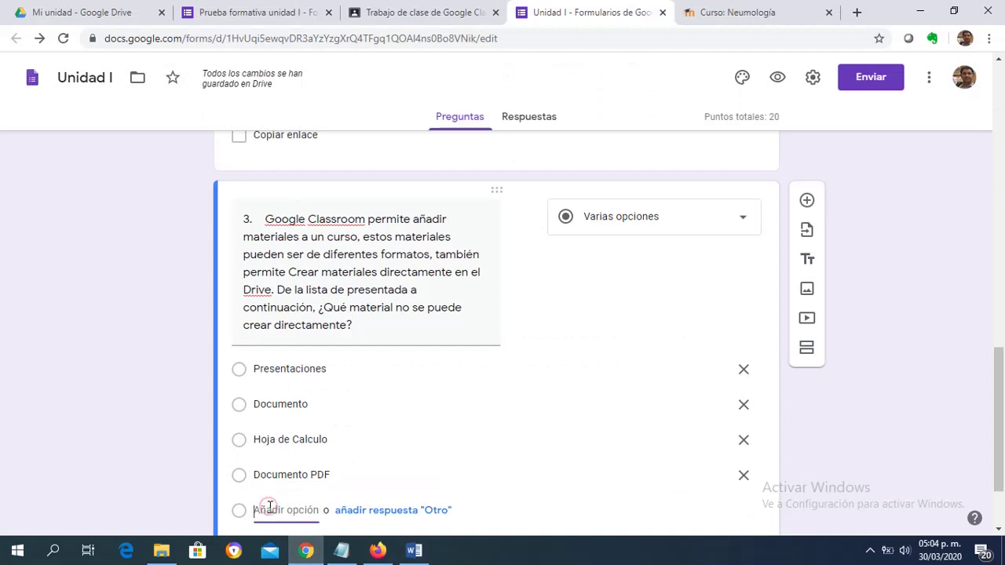
pyautogui.hotkey('ctrl', 'v')
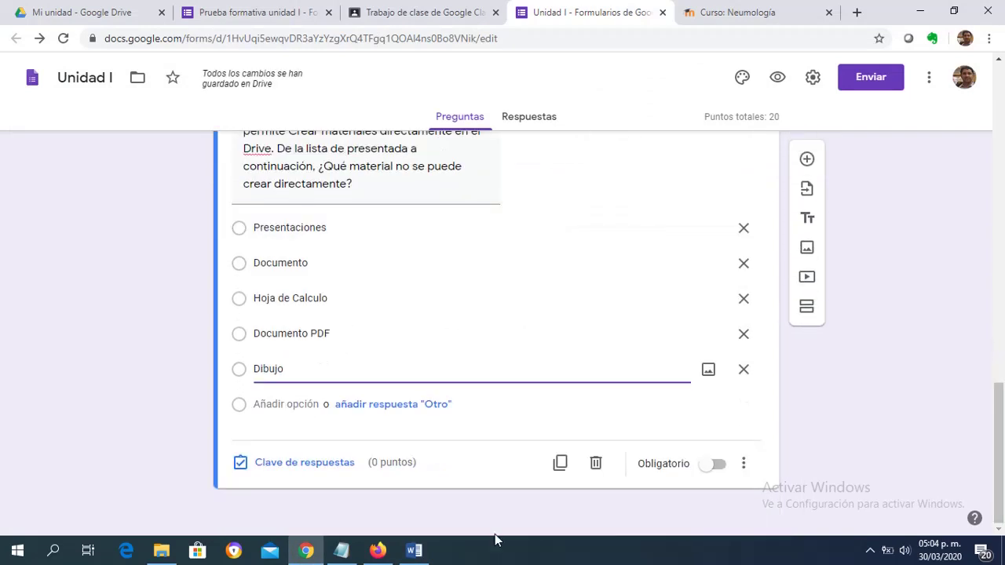
# Step: Copy "Formulario" from the Word document and add it as the sixth answer option of question 3
pyautogui.click(413, 550)
pyautogui.click(359, 499)
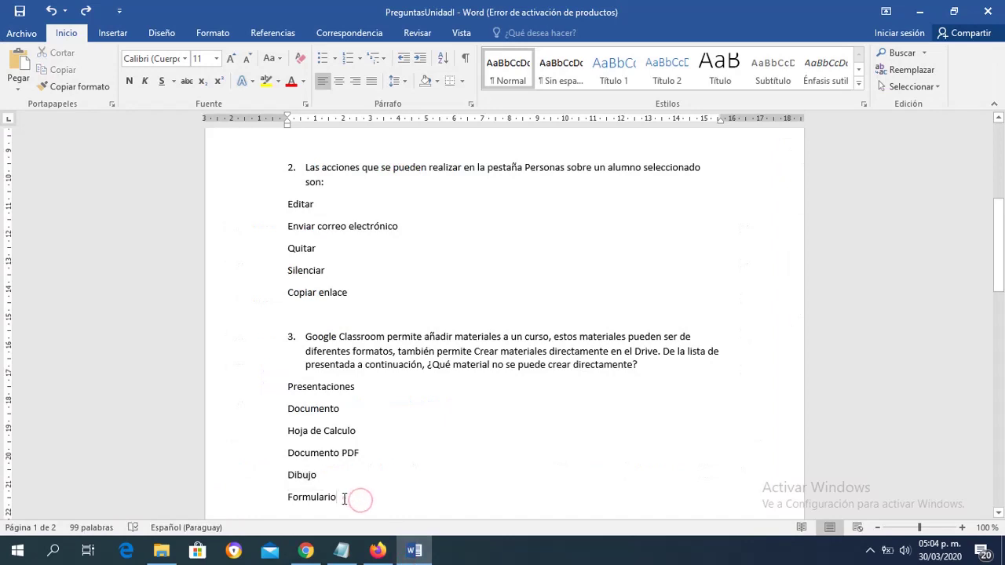
pyautogui.moveTo(345, 499); pyautogui.dragTo(288, 497)
pyautogui.hotkey('ctrl', 'c')
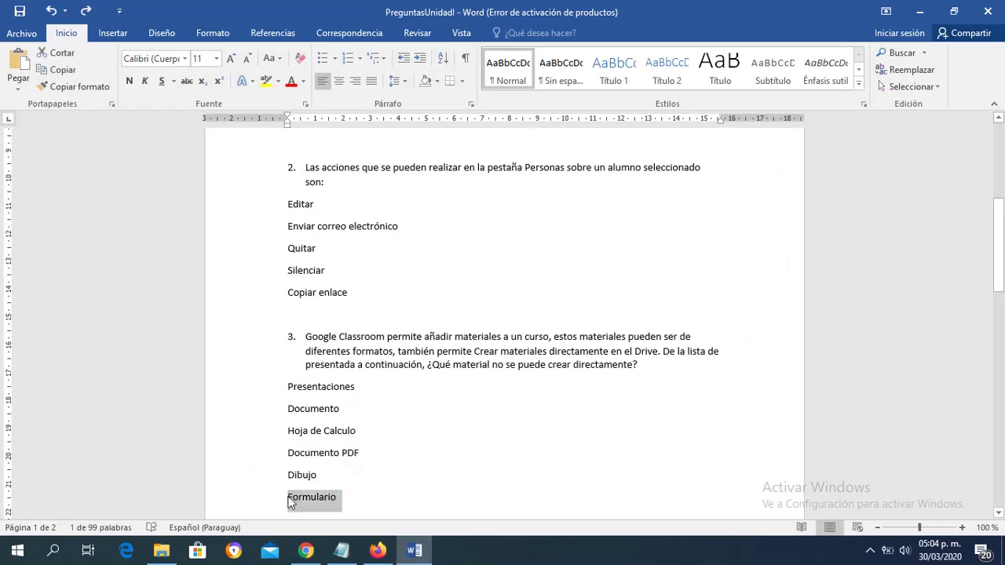
pyautogui.click(307, 552)
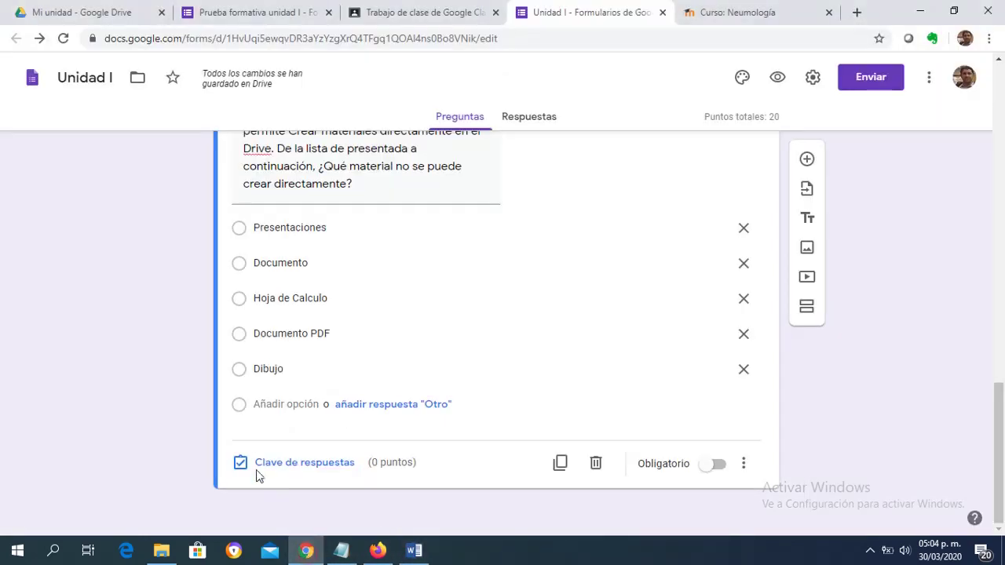
pyautogui.click(266, 403)
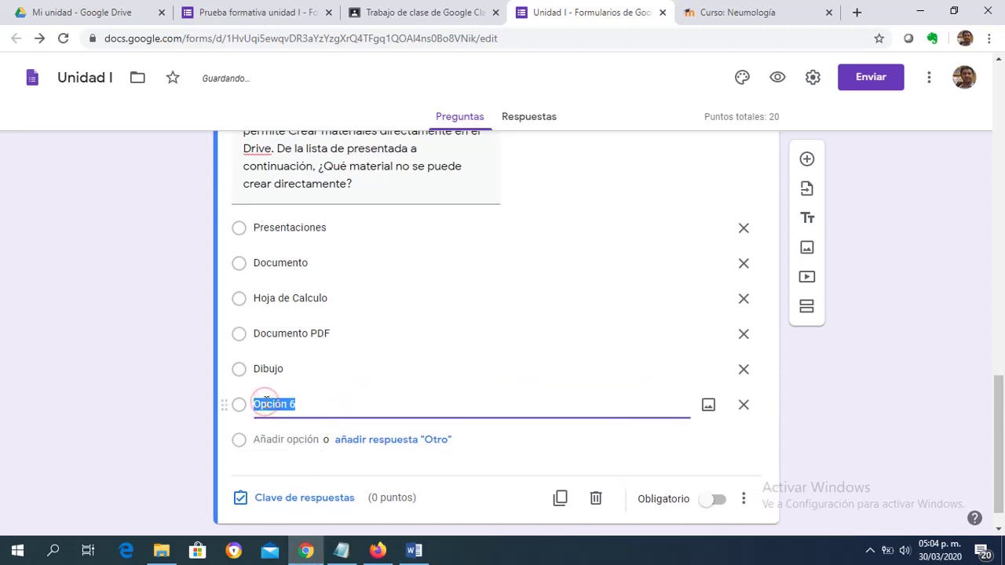
pyautogui.hotkey('ctrl', 'v')
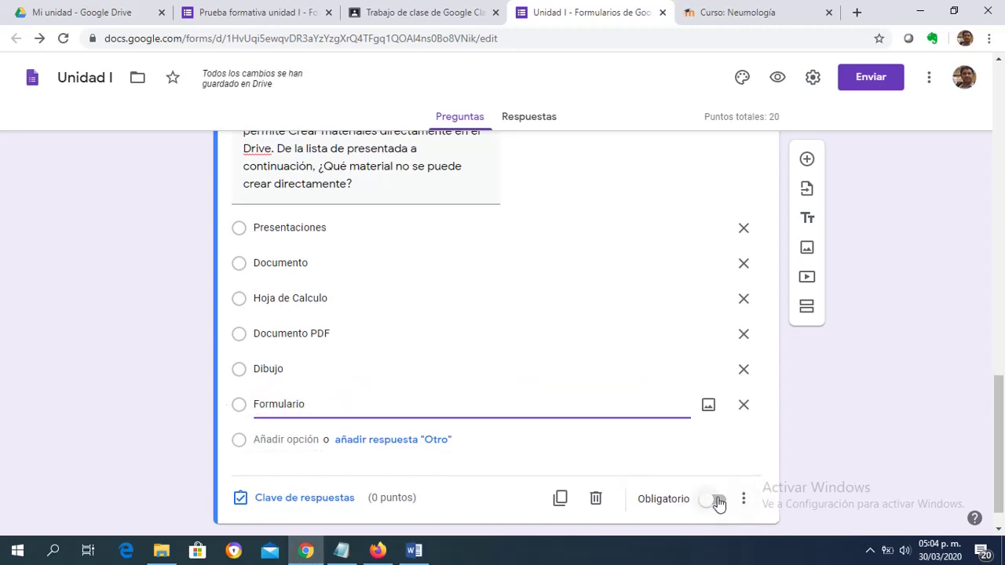
# Step: Make question 3 required and set its answer key to "Documento PDF", worth 10 points
pyautogui.click(718, 500)
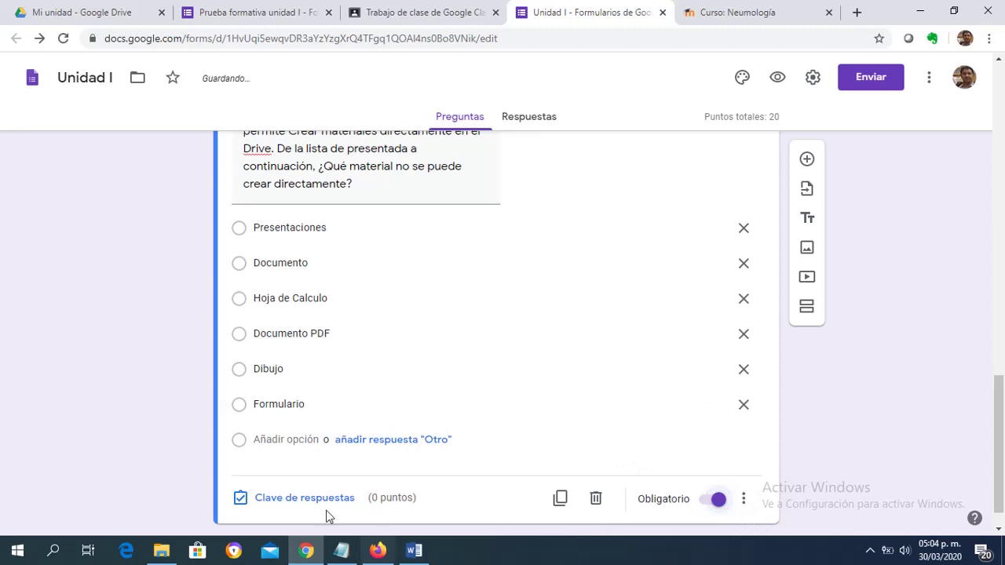
pyautogui.click(304, 498)
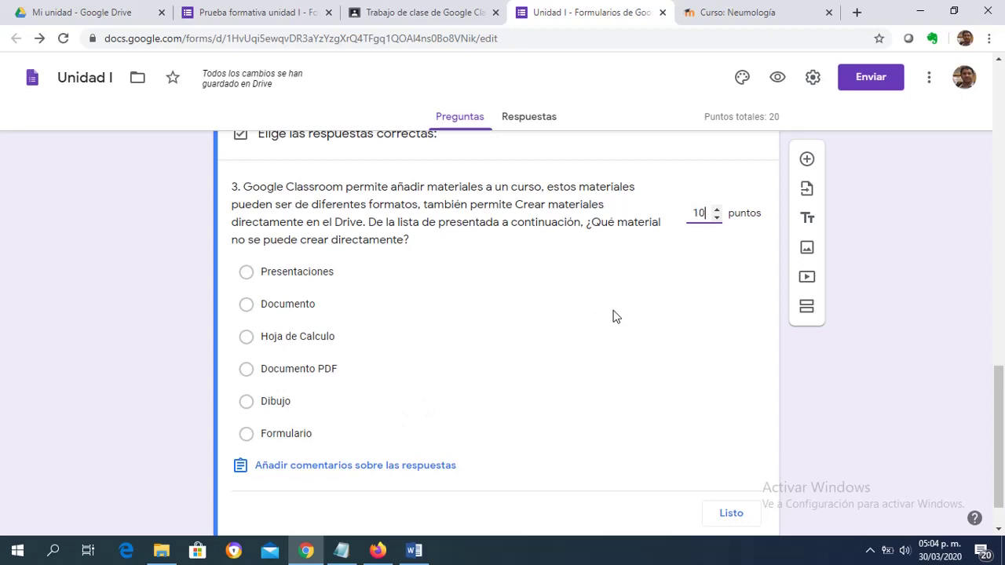
pyautogui.click(310, 372)
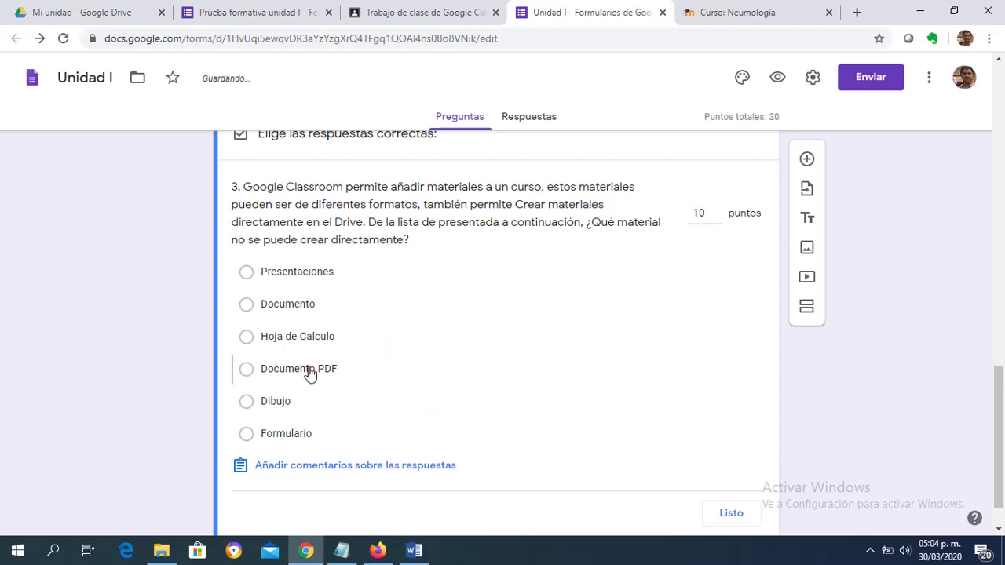
pyautogui.click(310, 372)
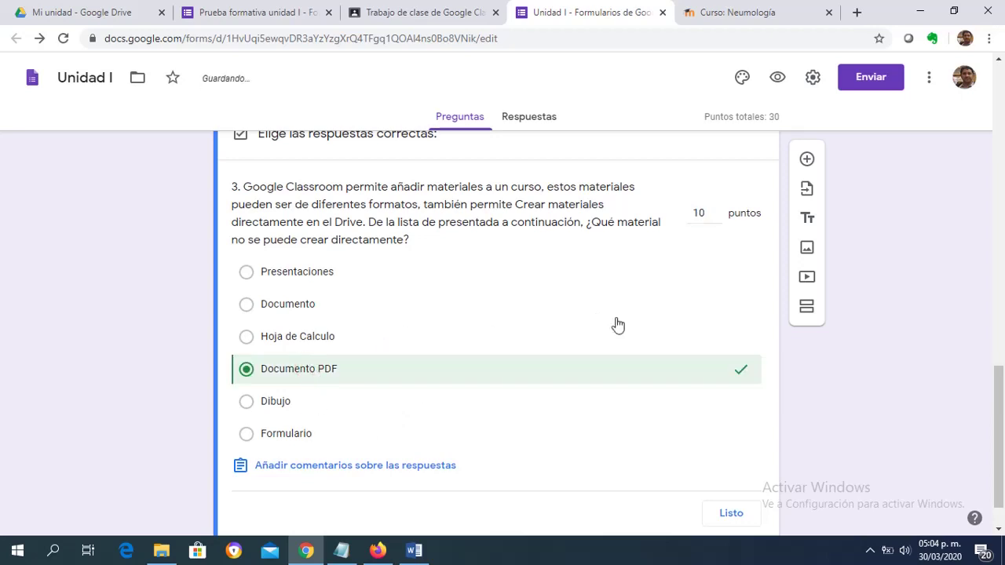
pyautogui.moveTo(1001, 384); pyautogui.dragTo(1001, 414)
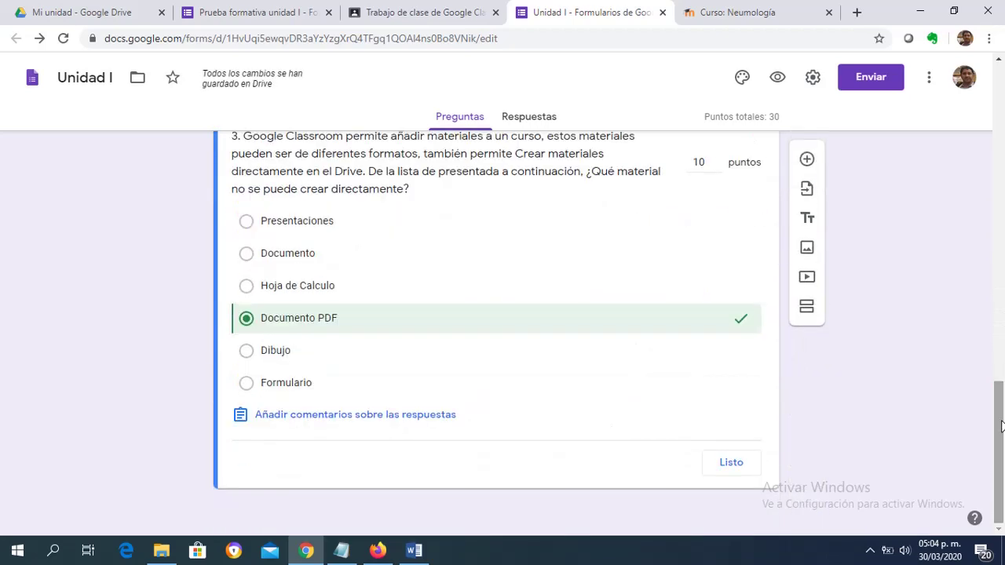
pyautogui.click(731, 463)
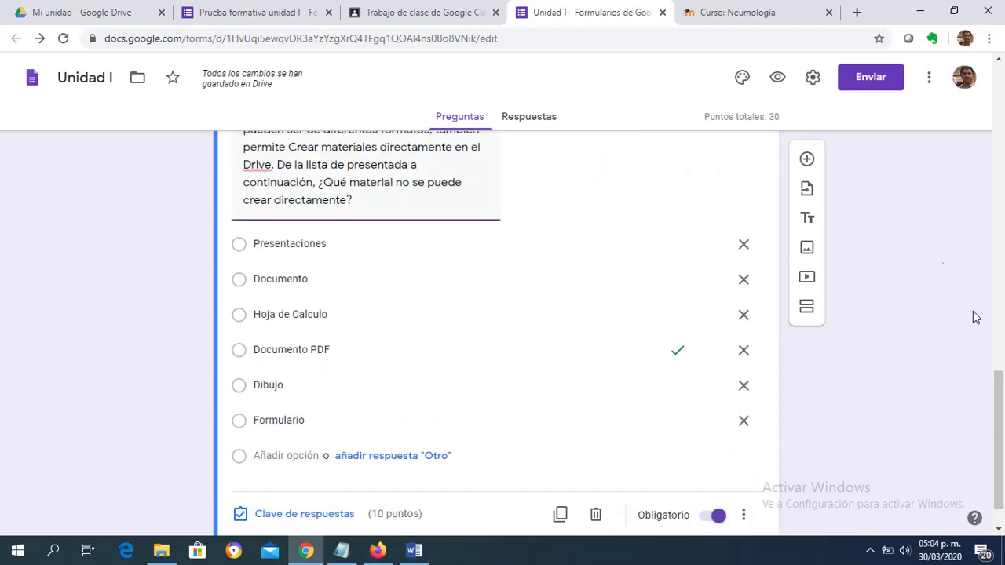
# Step: Switch to the Google Classroom assignment "Prueba Unidad I" and set its points to 30, keeping it assigned to all students
pyautogui.scroll(6, 815, 207)
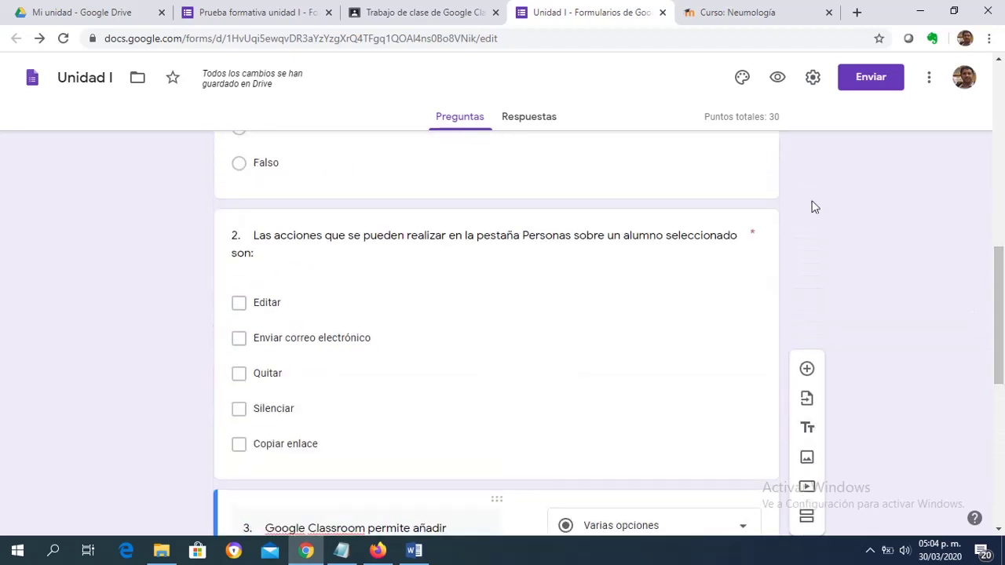
pyautogui.click(424, 14)
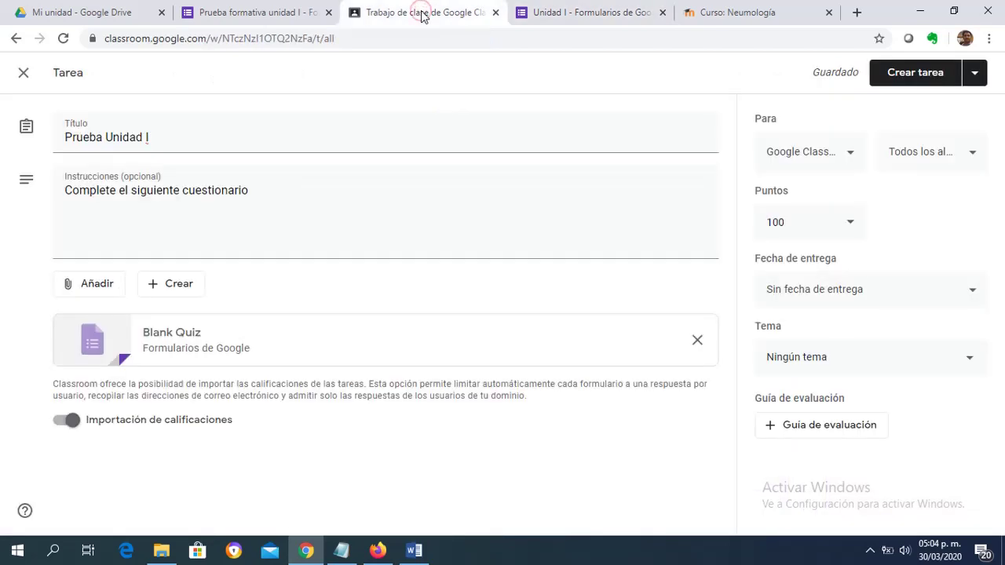
pyautogui.click(804, 226)
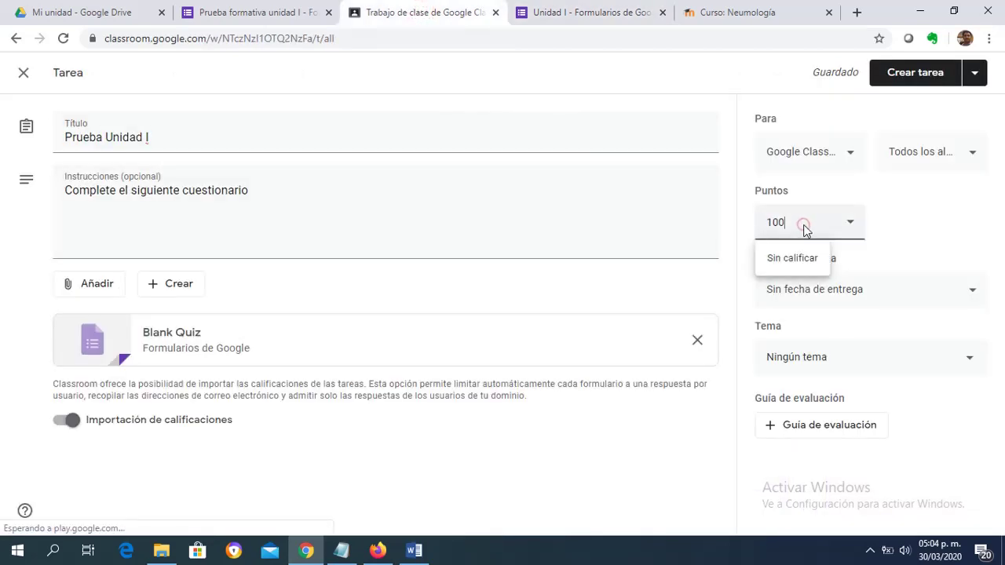
pyautogui.press('BackSpace')
pyautogui.press('BackSpace')
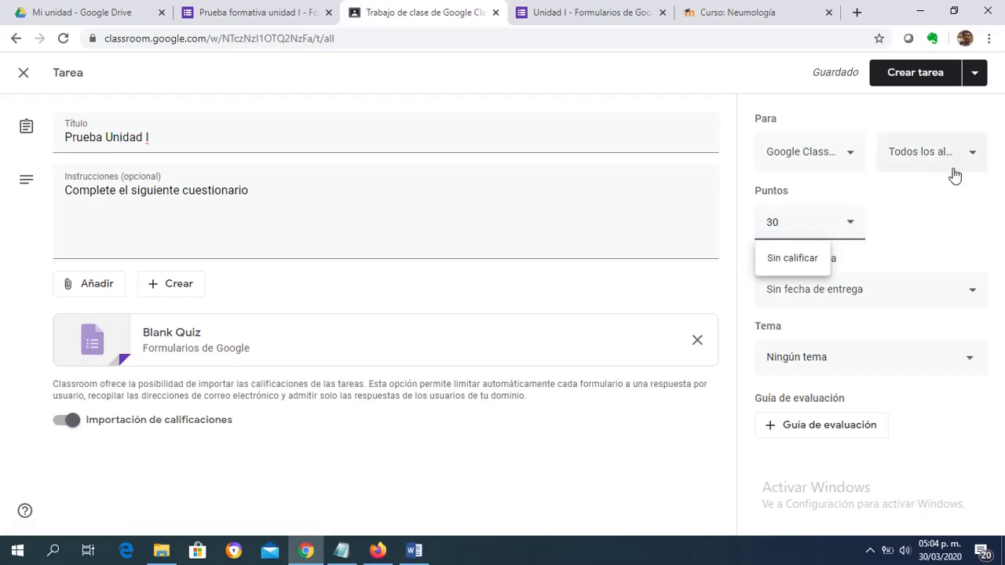
pyautogui.click(927, 166)
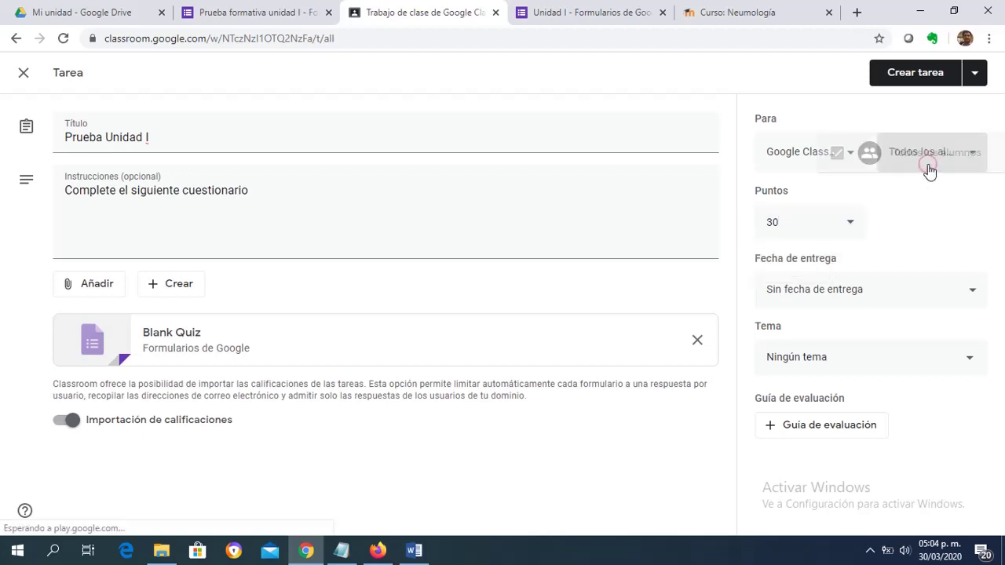
pyautogui.click(826, 326)
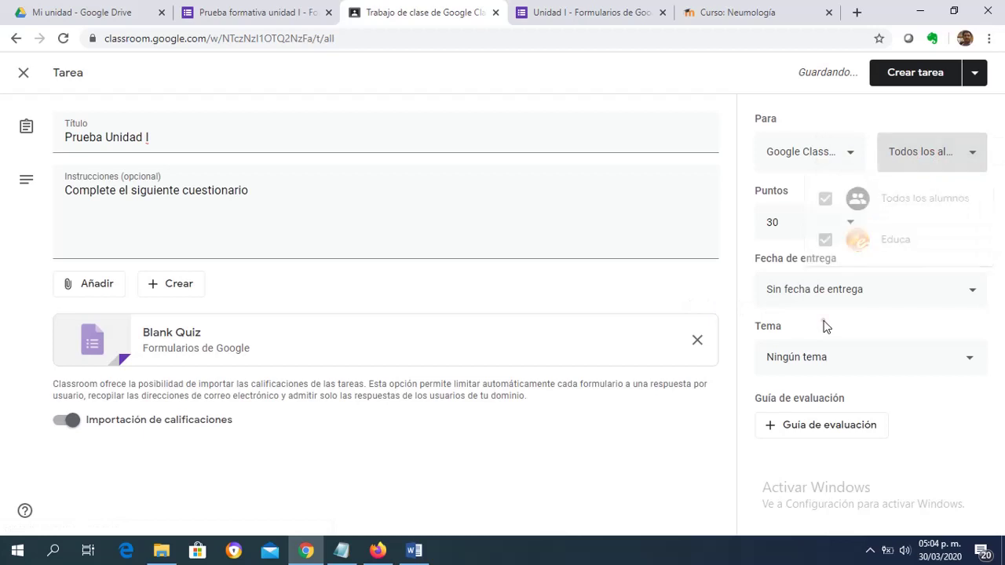
# Step: Set the assignment's due date to 31 March 2020 at 23:30
pyautogui.click(836, 306)
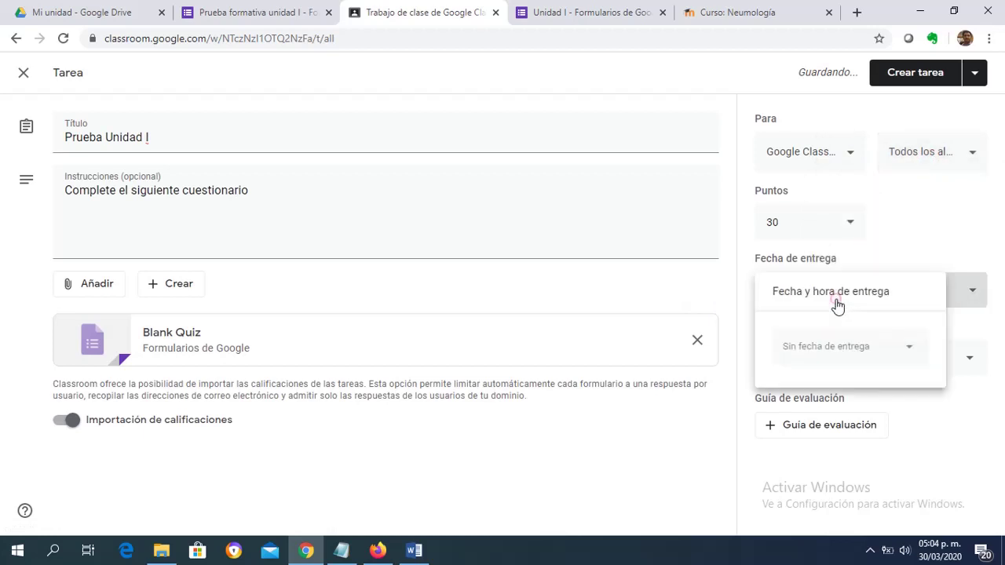
pyautogui.click(824, 353)
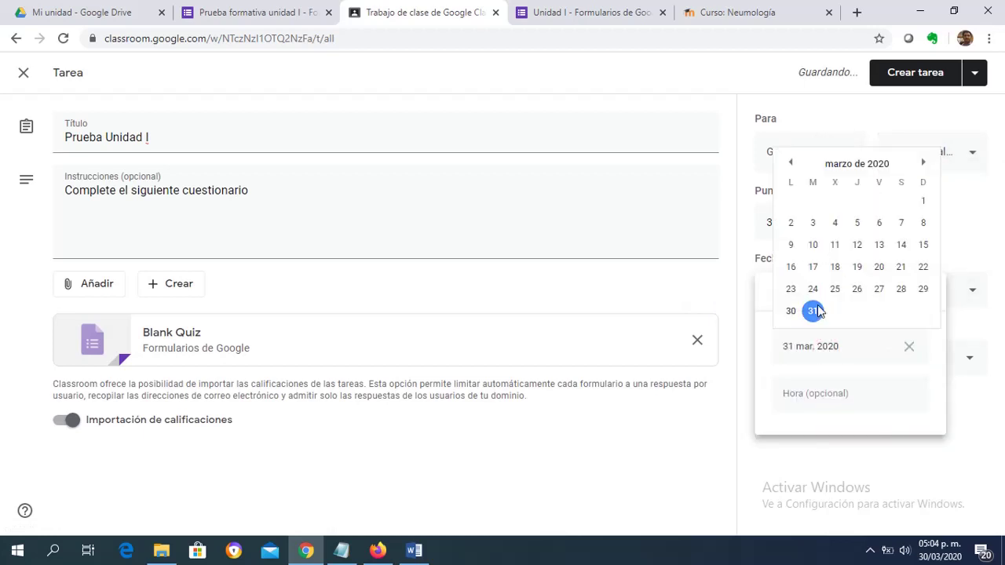
pyautogui.click(813, 311)
pyautogui.click(803, 398)
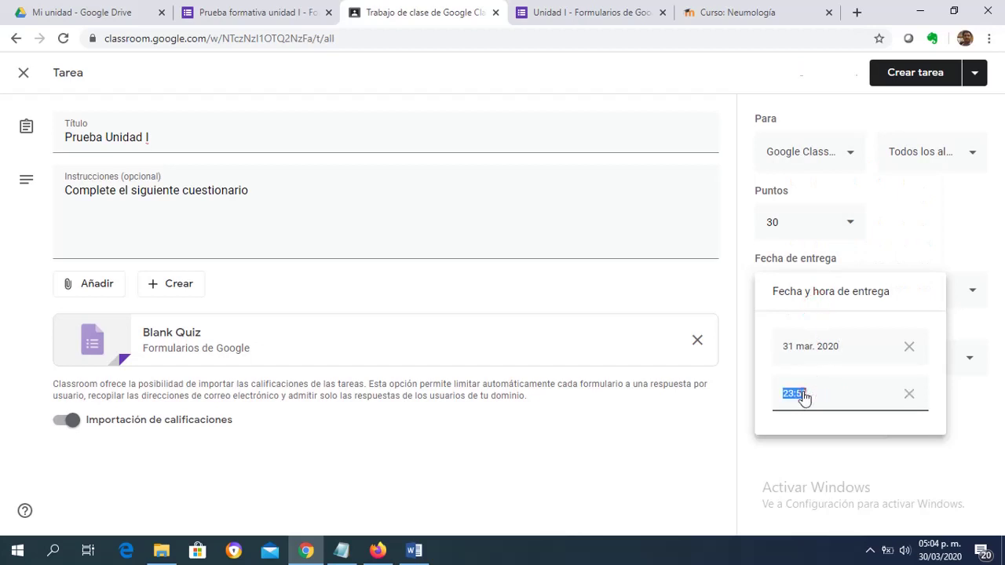
pyautogui.click(793, 392)
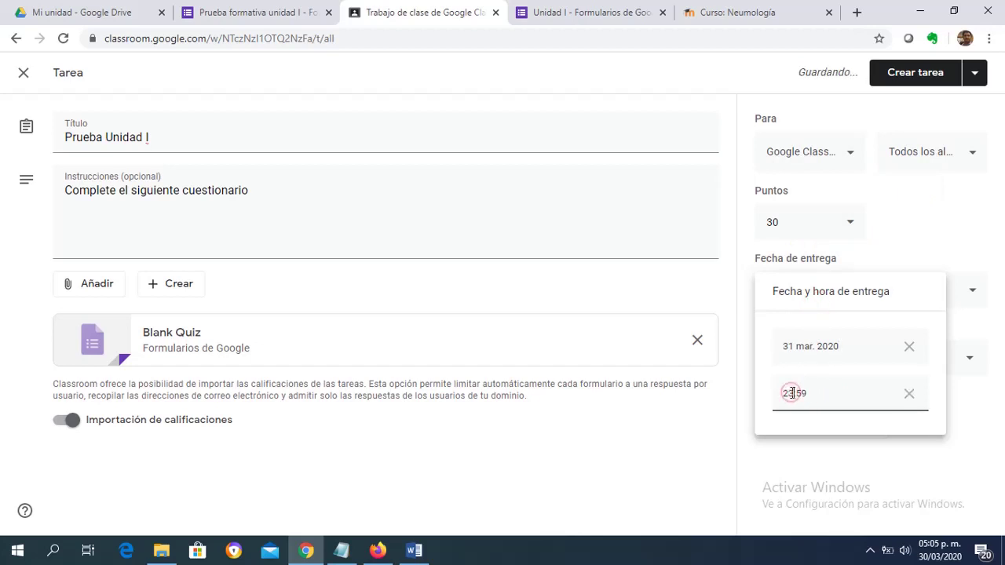
pyautogui.click(807, 392)
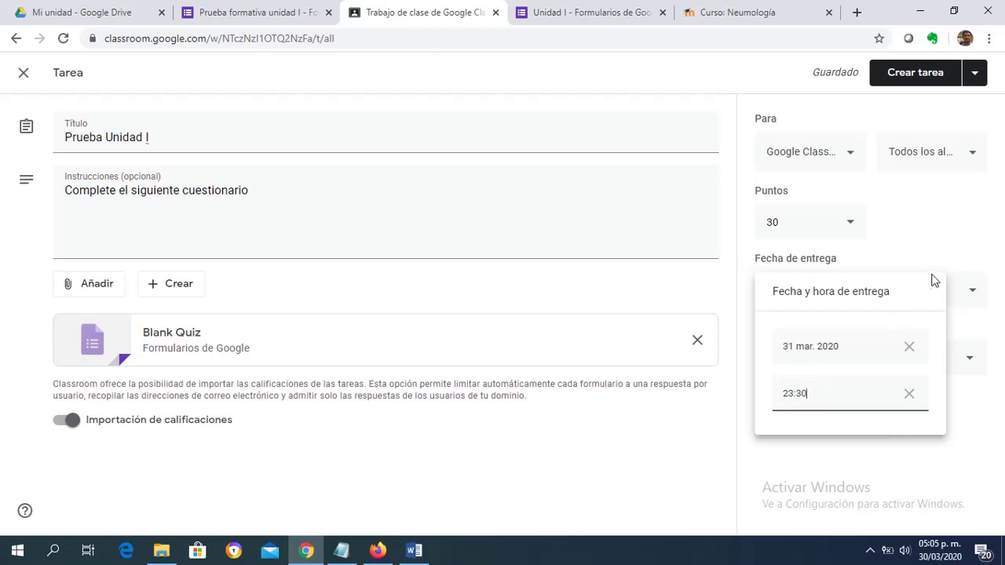
pyautogui.click(745, 448)
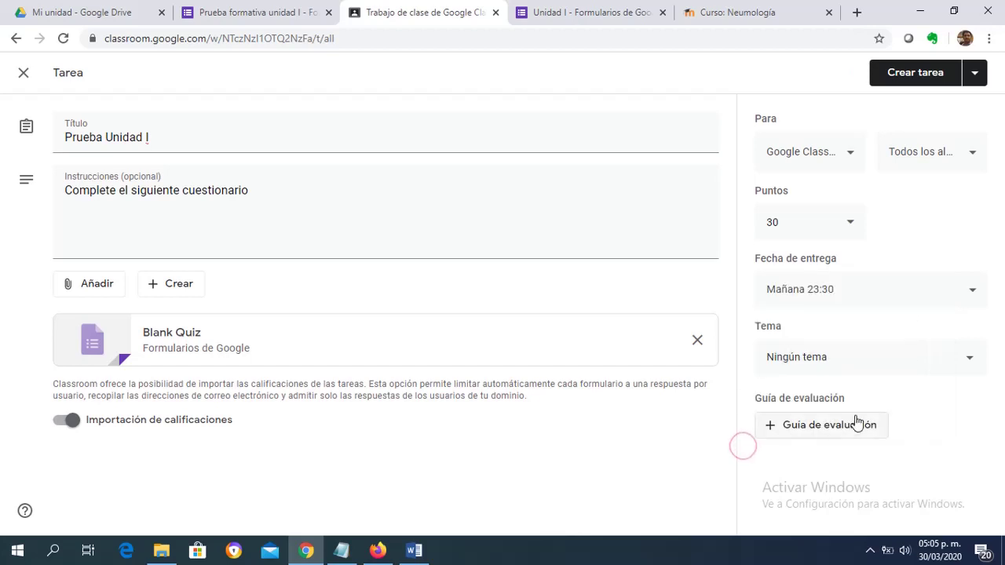
# Step: Assign the topic "Actividades" to the assignment and publish it to the class
pyautogui.click(884, 367)
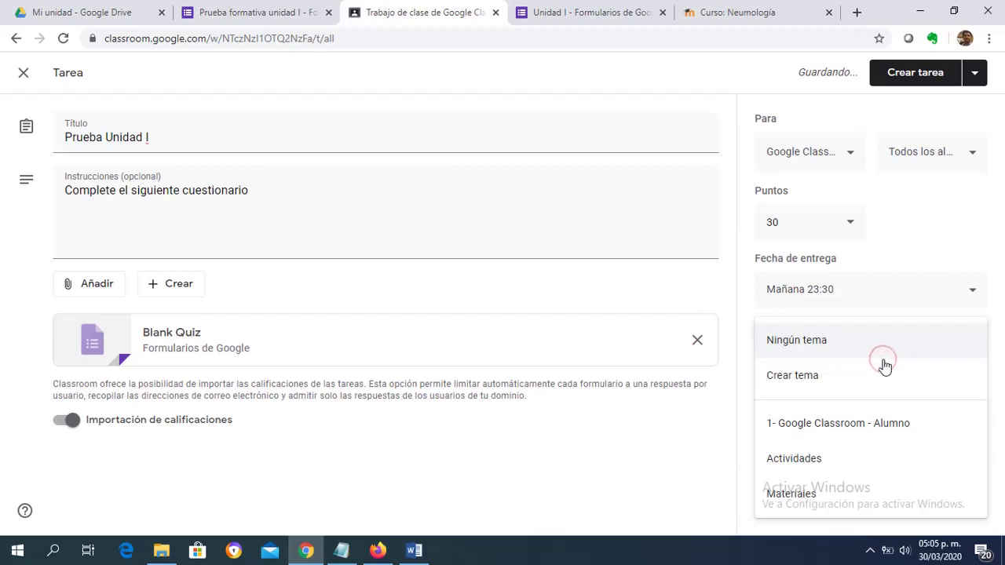
pyautogui.click(815, 466)
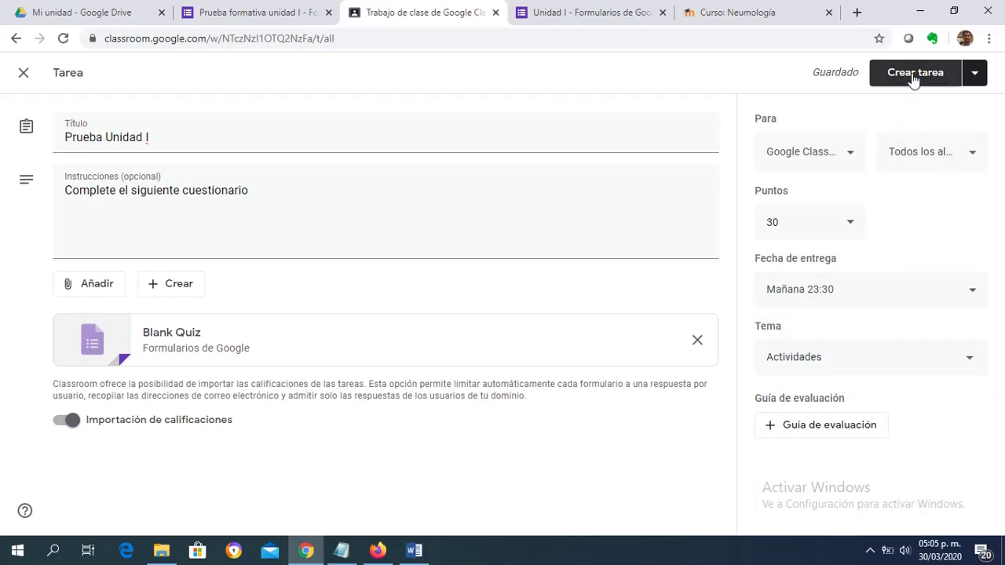
pyautogui.click(913, 77)
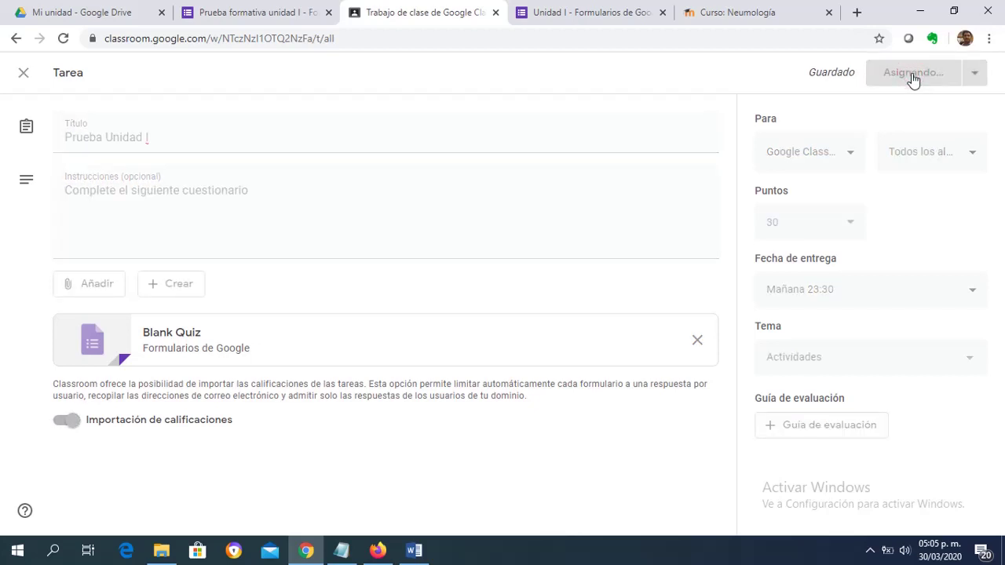